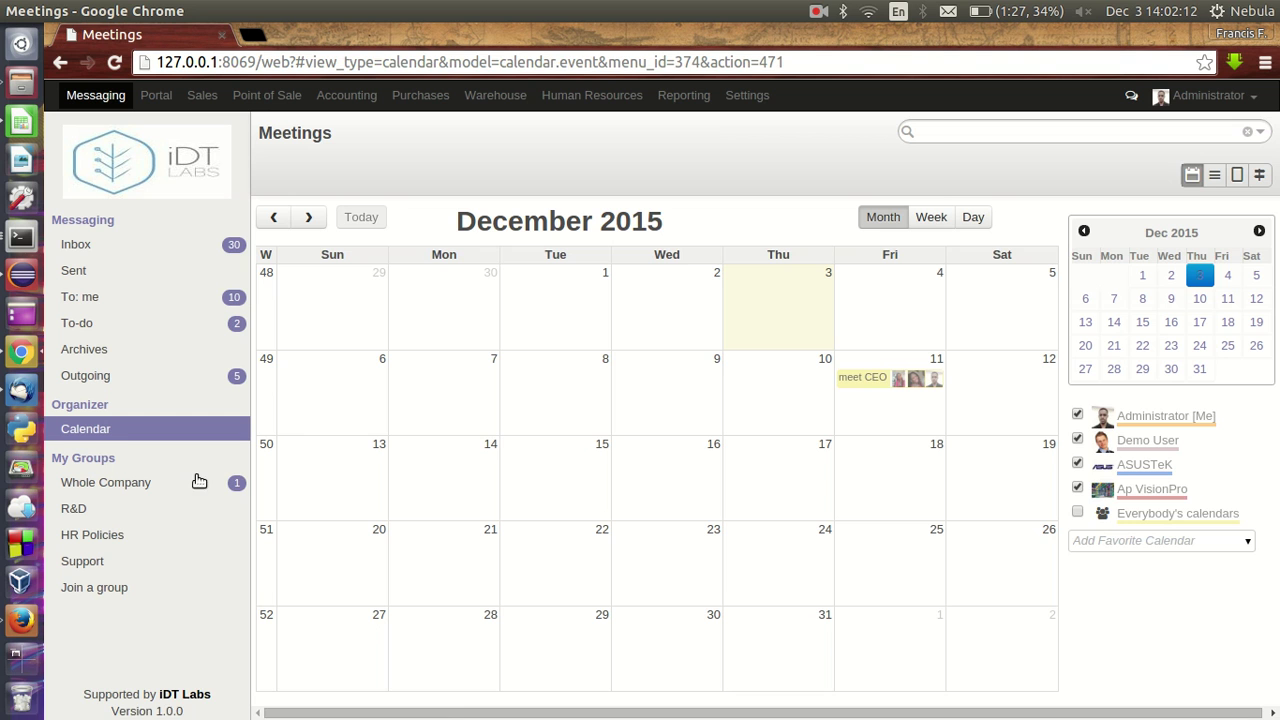
- Reload the meetings calendar, visit the messaging inbox, and come back to the calendar
{"action": "left_click", "coordinate": [98, 440]}
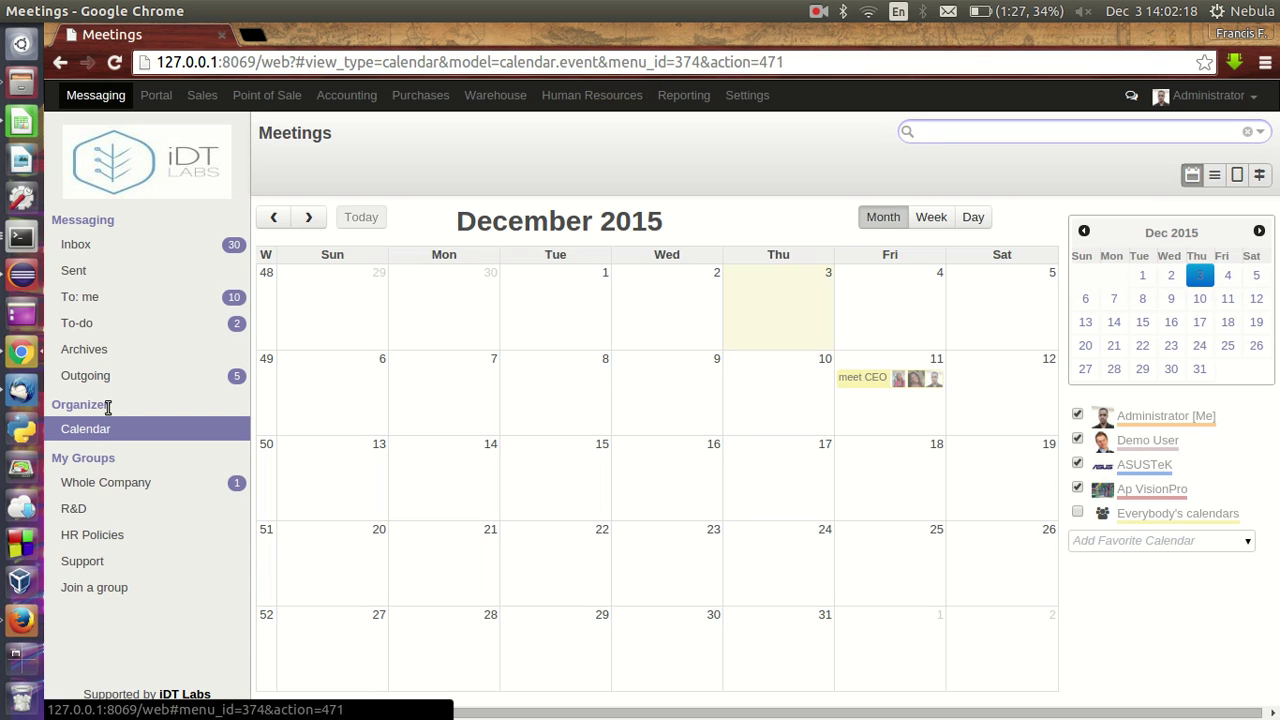
{"action": "left_click", "coordinate": [95, 100]}
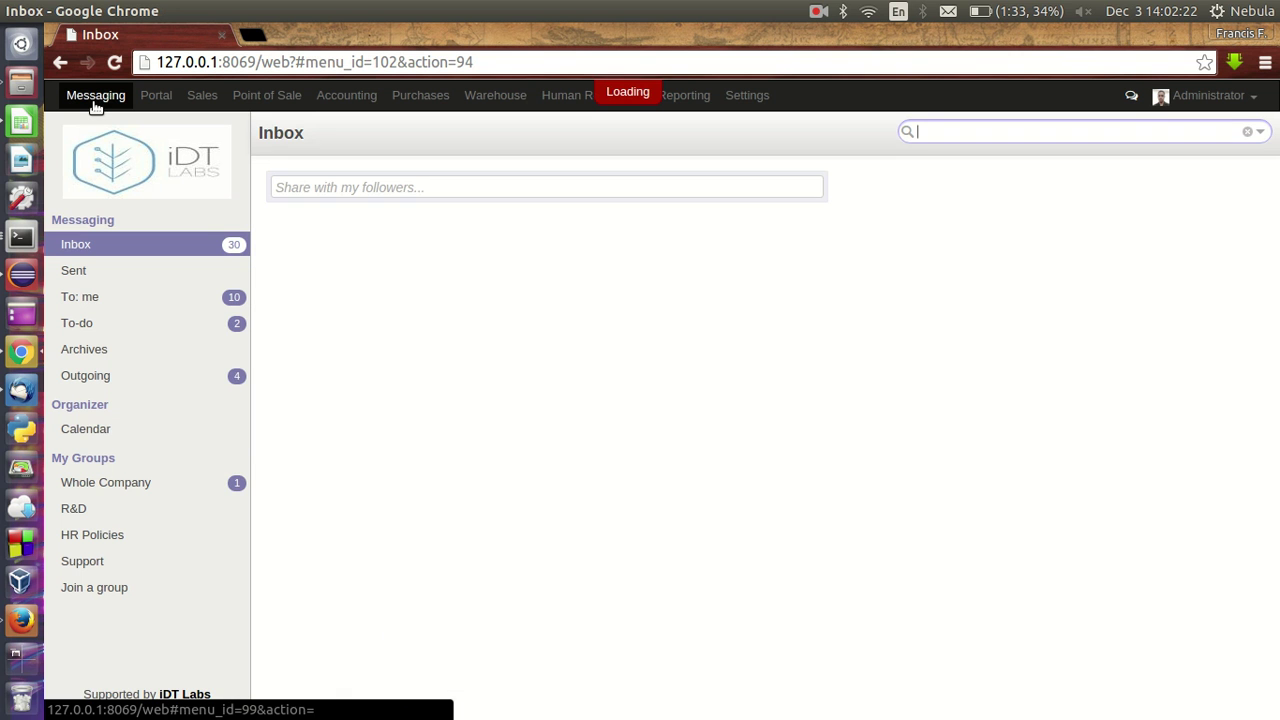
{"action": "left_click", "coordinate": [85, 432]}
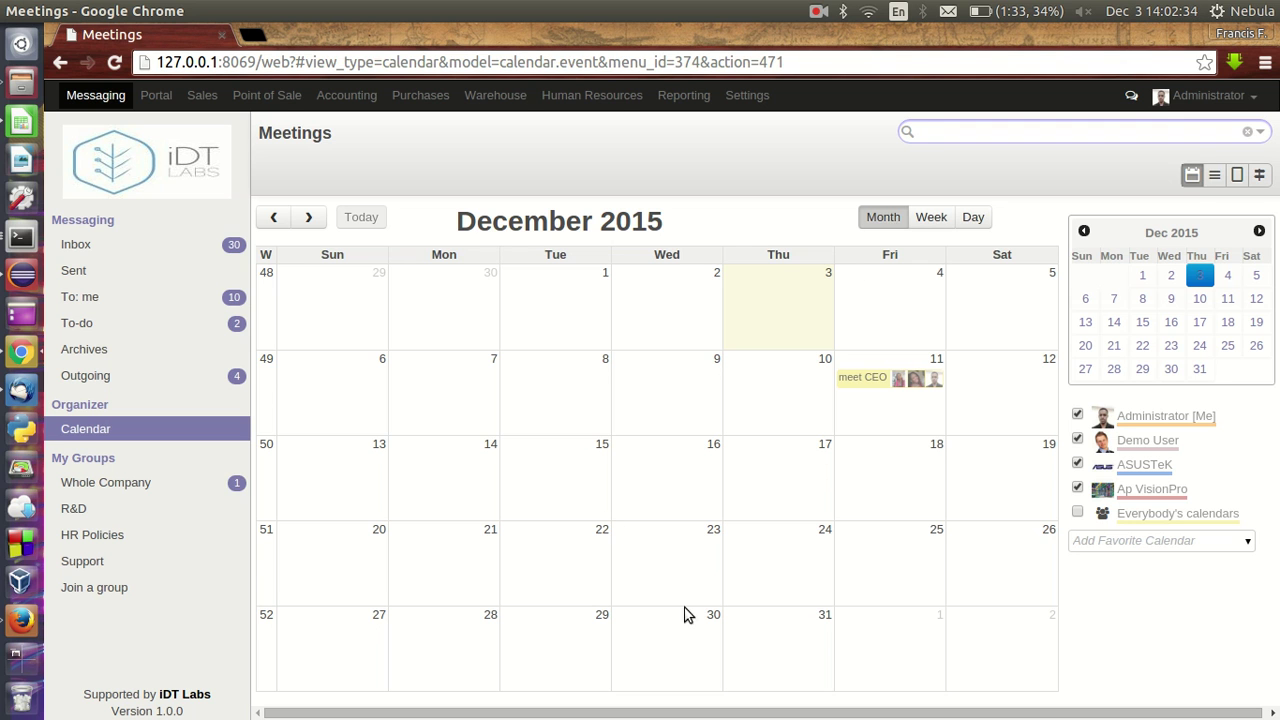
- Switch the calendar to the week and single-day views, then back to the month view
{"action": "left_click", "coordinate": [933, 218]}
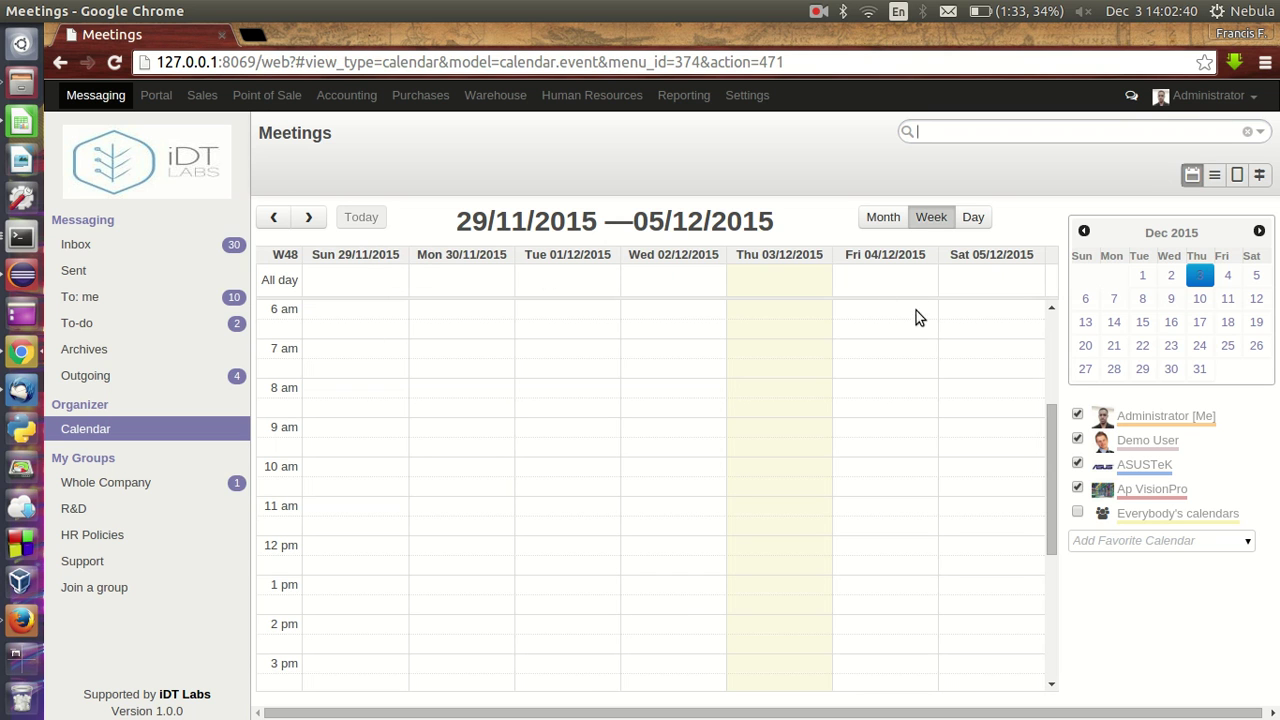
{"action": "left_click", "coordinate": [967, 222]}
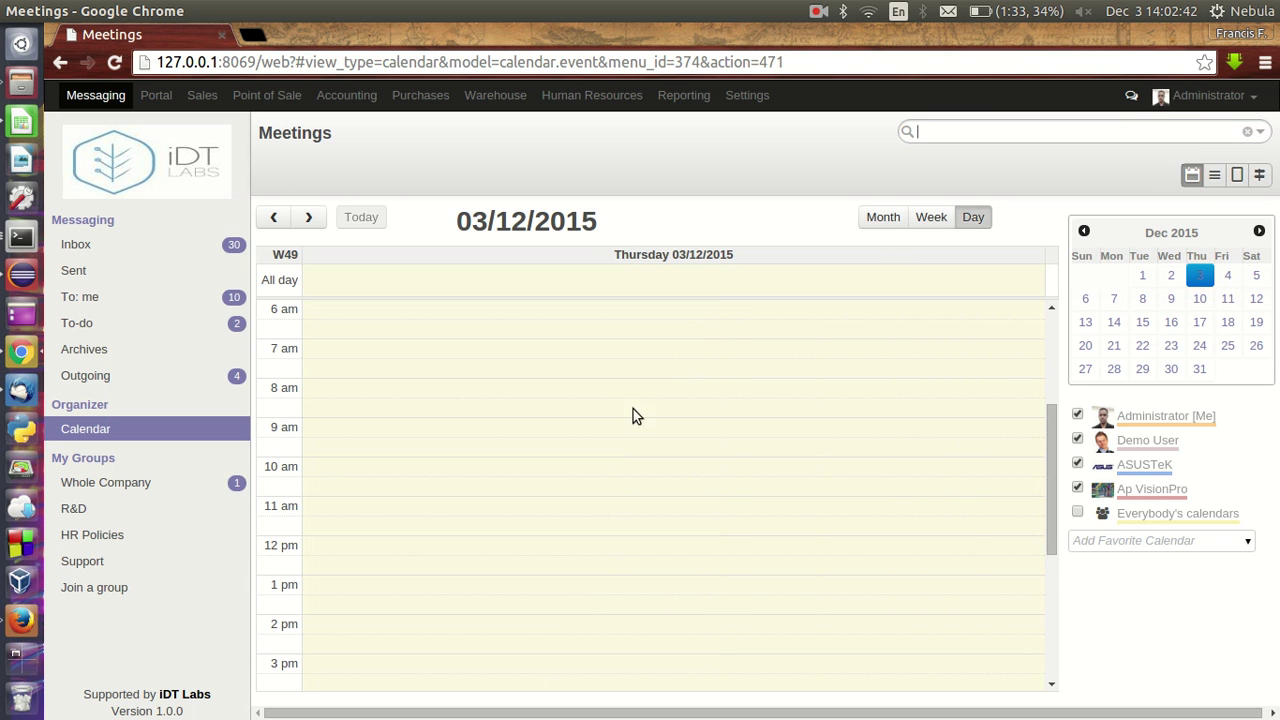
{"action": "scroll", "coordinate": [522, 530], "scroll_direction": "down", "scroll_amount": 4}
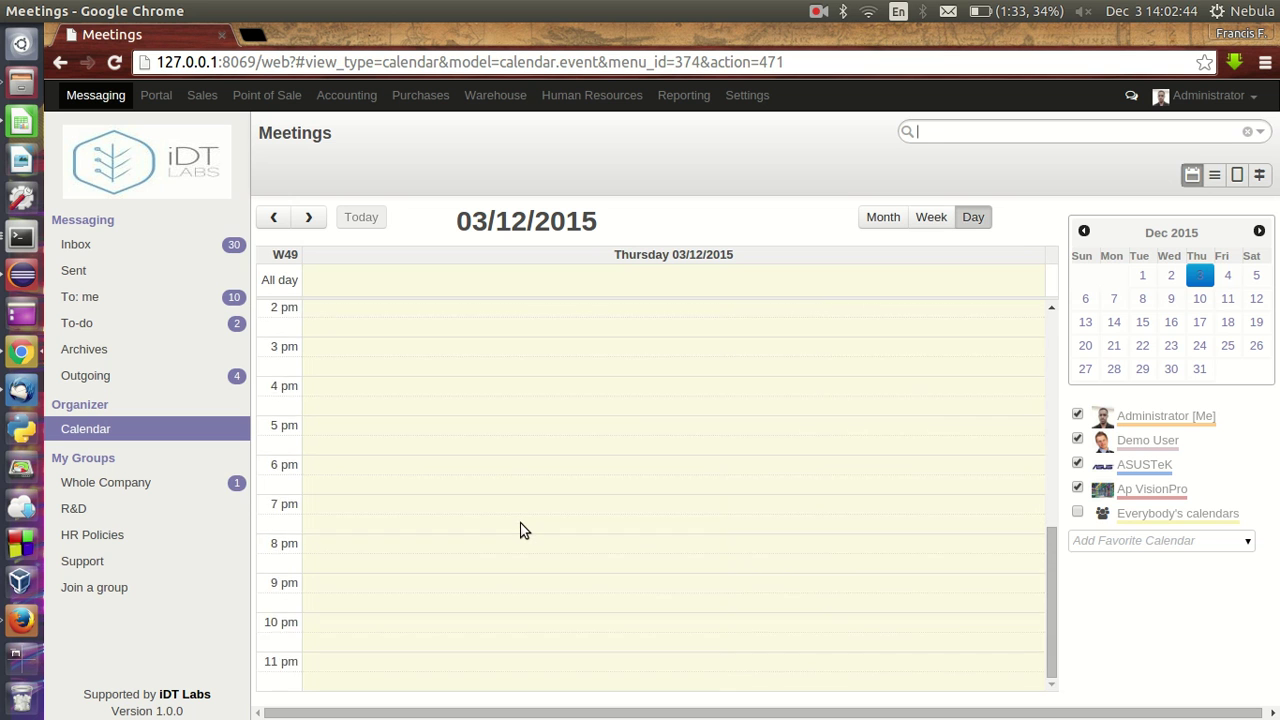
{"action": "scroll", "coordinate": [522, 530], "scroll_direction": "up", "scroll_amount": 6}
{"action": "scroll", "coordinate": [505, 466], "scroll_direction": "down", "scroll_amount": 5}
{"action": "left_click", "coordinate": [930, 217]}
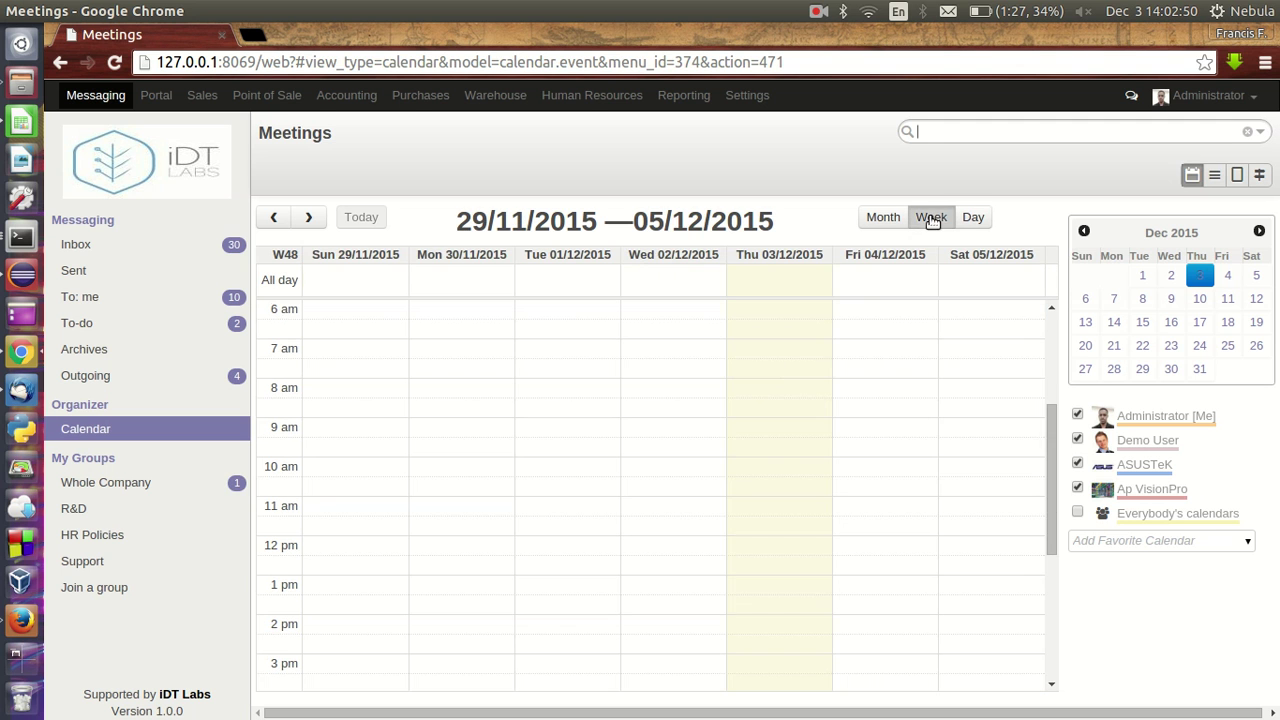
{"action": "left_click", "coordinate": [881, 217]}
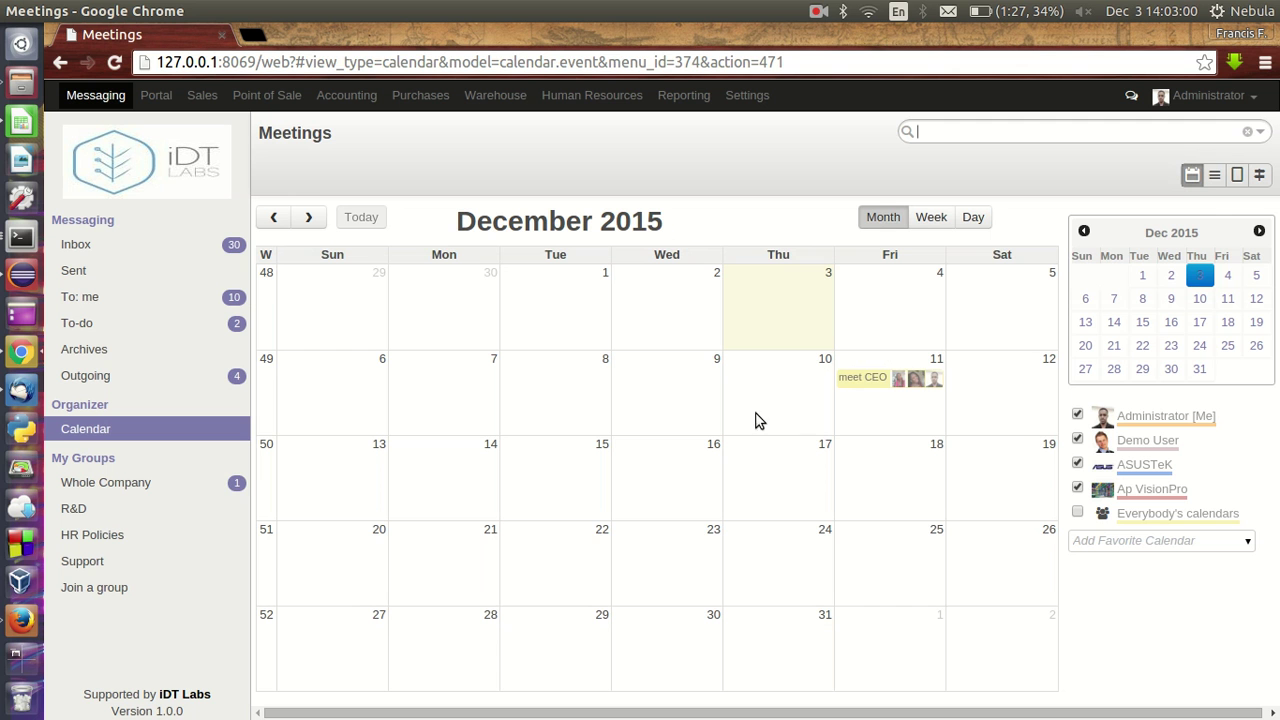
- Show the meetings as a list, the meet CEO form, and a Gantt timeline, then return to the calendar
{"action": "left_click", "coordinate": [1214, 178]}
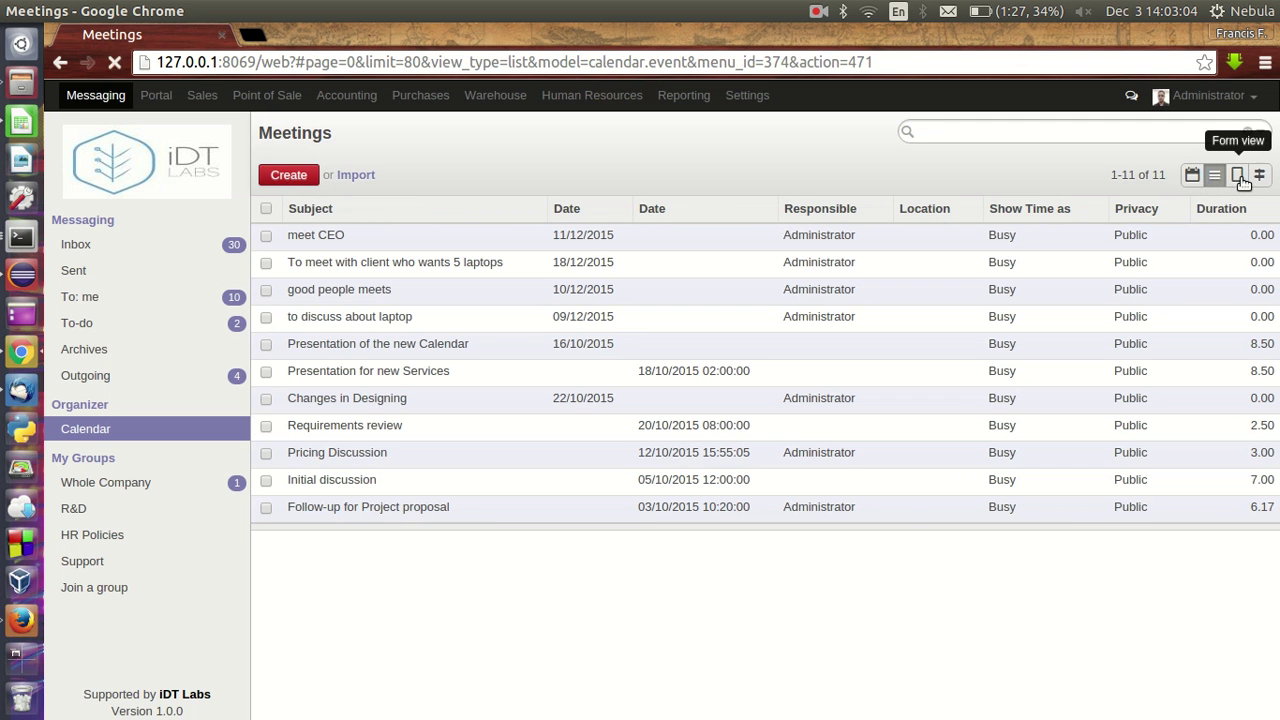
{"action": "left_click", "coordinate": [1237, 175]}
{"action": "left_click", "coordinate": [1262, 177]}
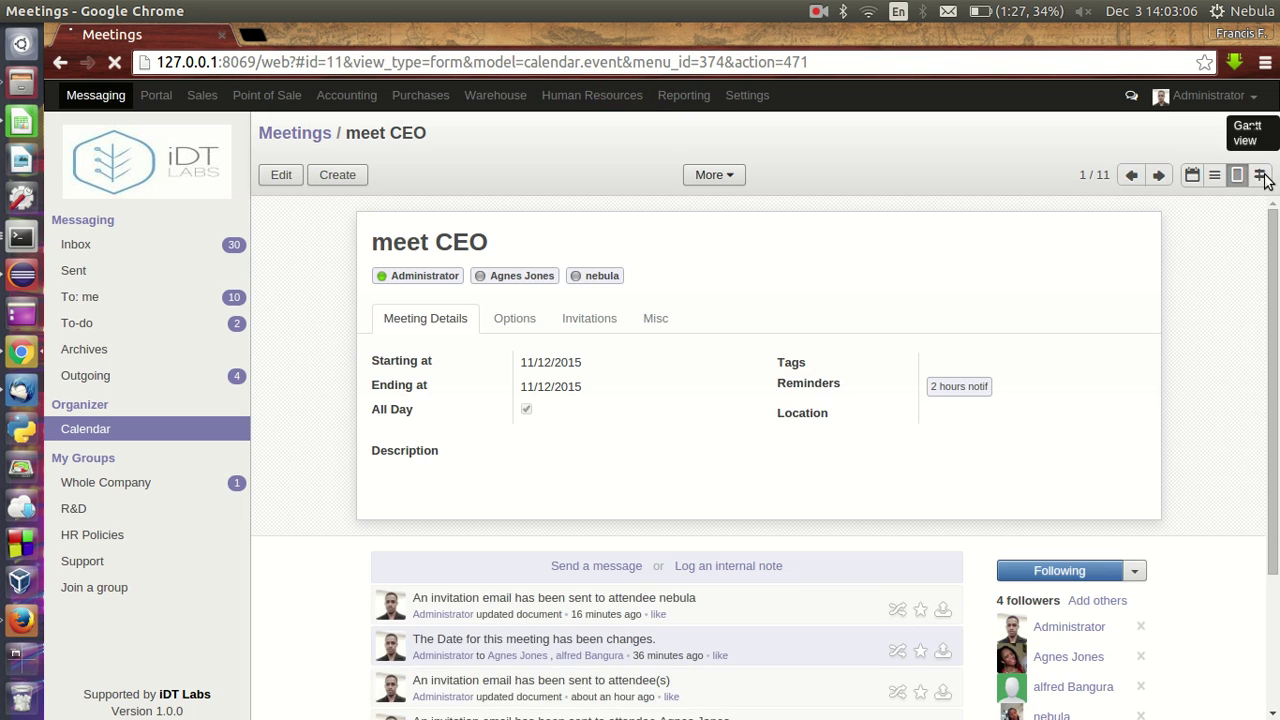
{"action": "left_click", "coordinate": [1192, 176]}
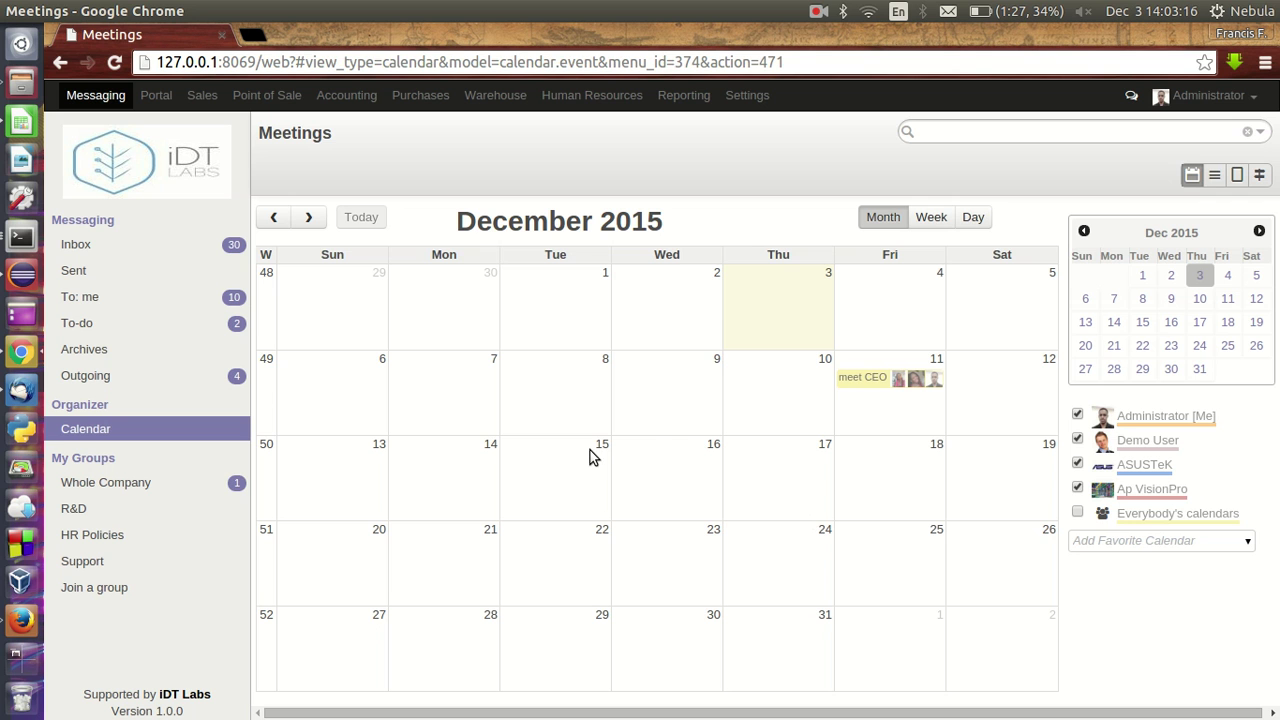
- View the current week, then only Thursday 03/12/2015, then the whole December 2015 month
{"action": "left_click", "coordinate": [922, 219]}
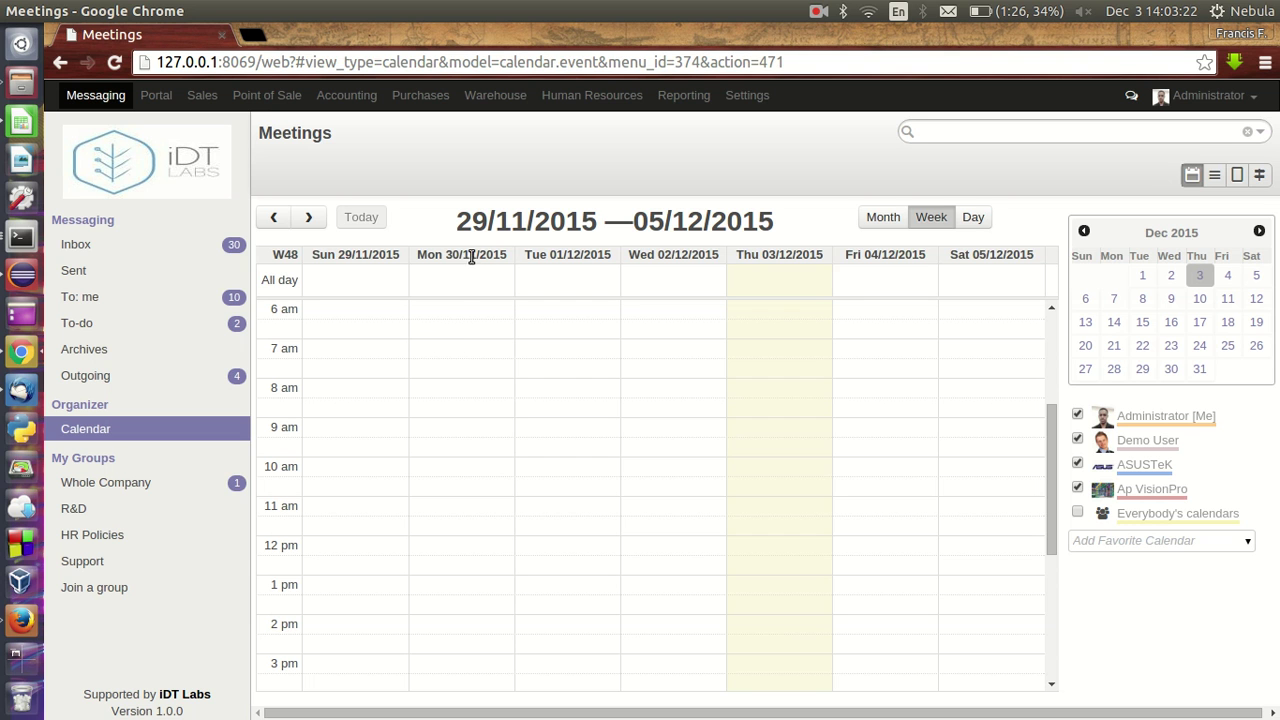
{"action": "left_click", "coordinate": [970, 218]}
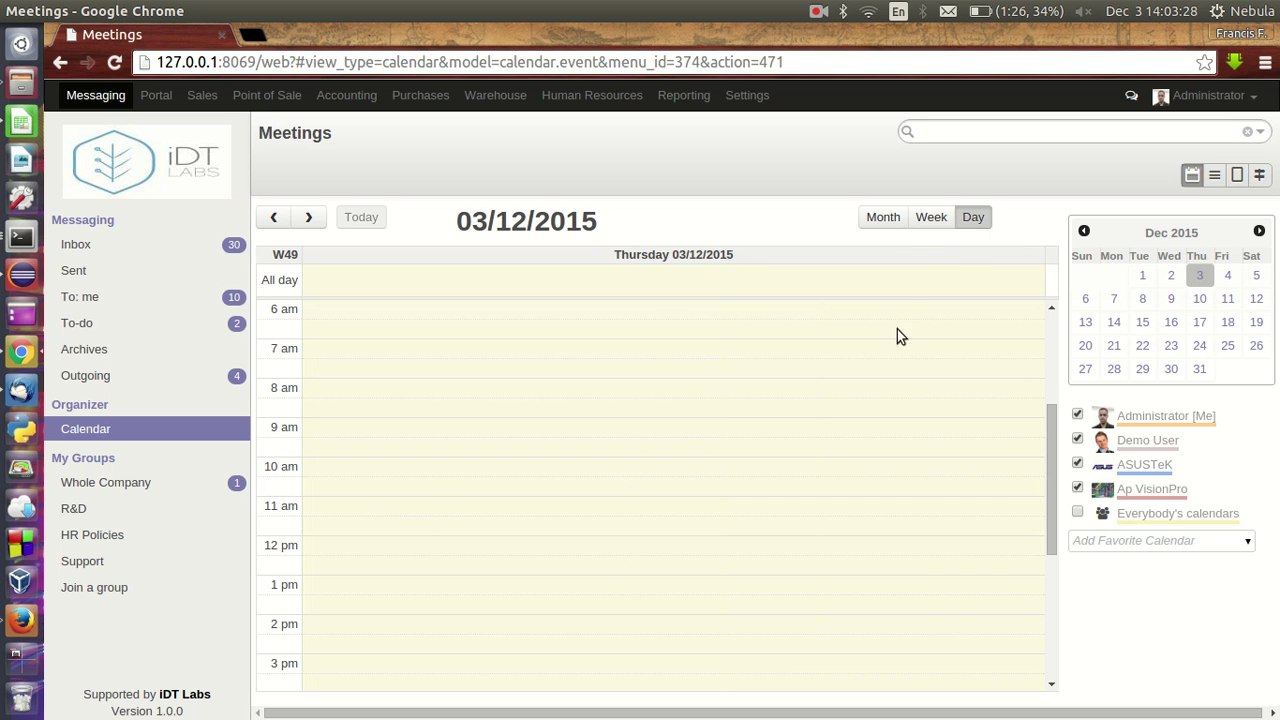
{"action": "left_click", "coordinate": [883, 222]}
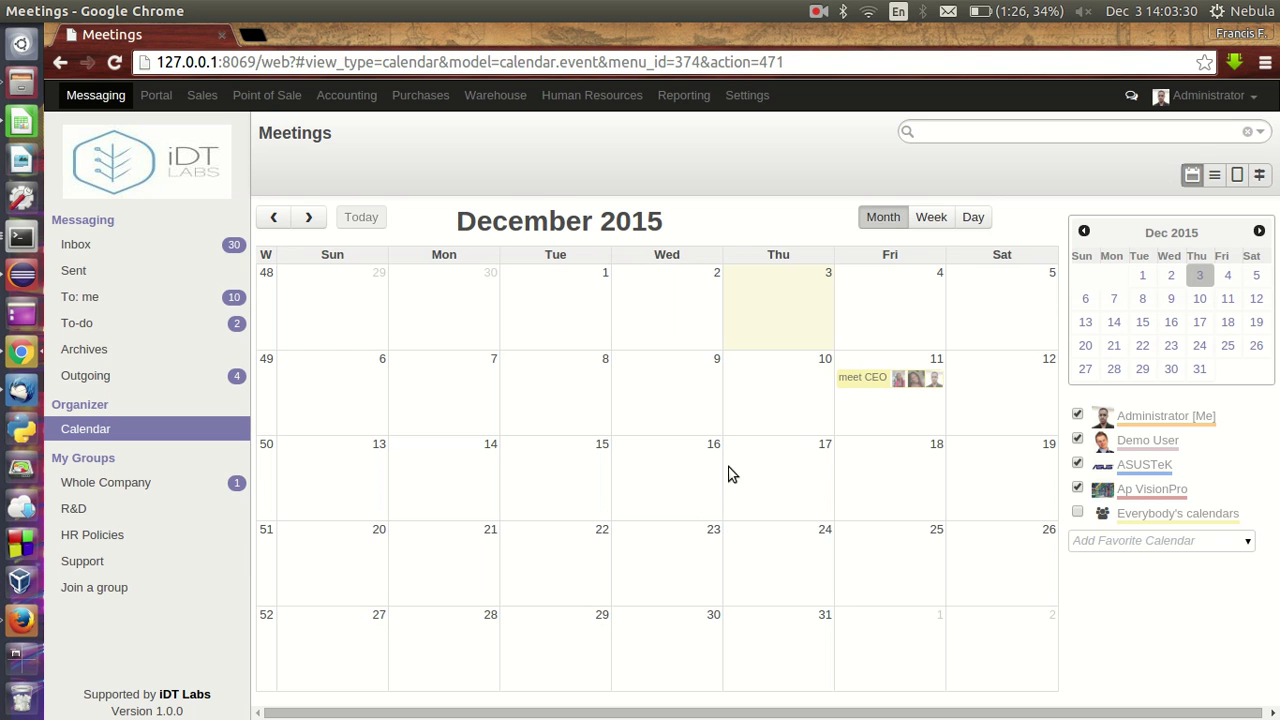
- Create an all-day 'Meeting with Board of Directors' event on Tuesday 15 and open its edit form
{"action": "left_click", "coordinate": [584, 463]}
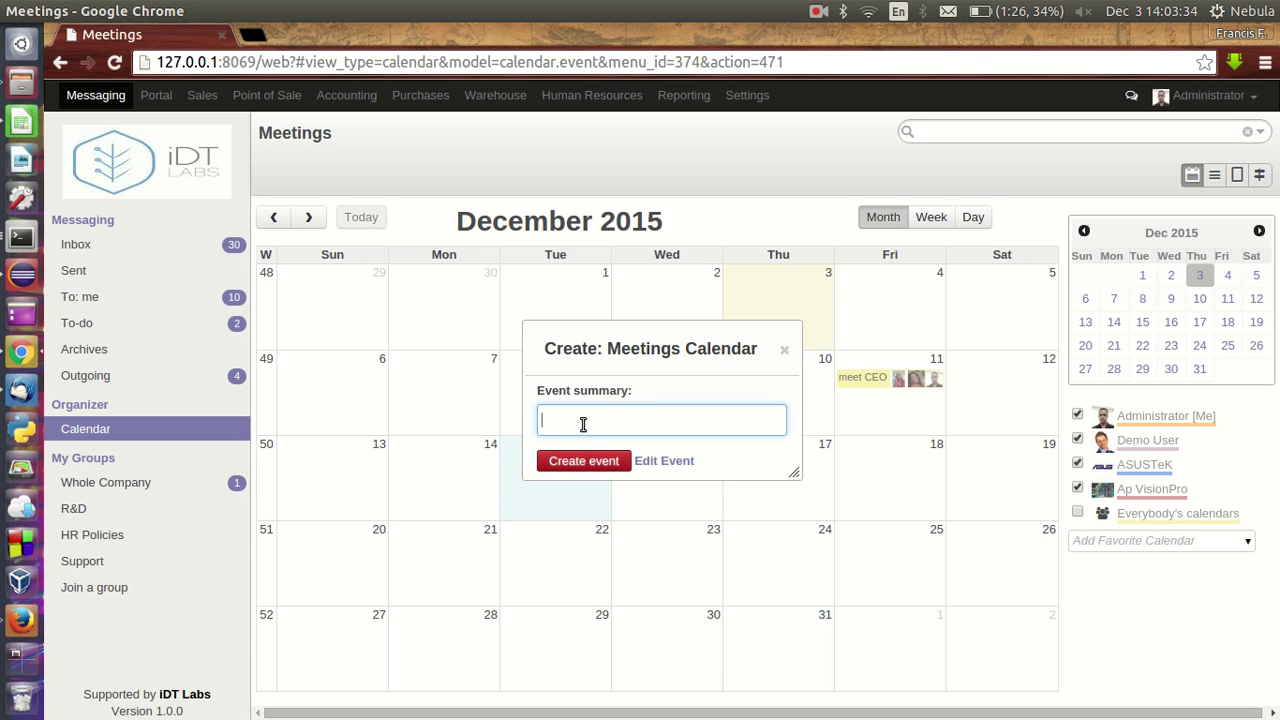
{"action": "type", "text": "M"}
{"action": "type", "text": "eeting with Board"}
{"action": "type", "text": " of dIR"}
{"action": "type", "text": "Dire"}
{"action": "type", "text": "ctors"}
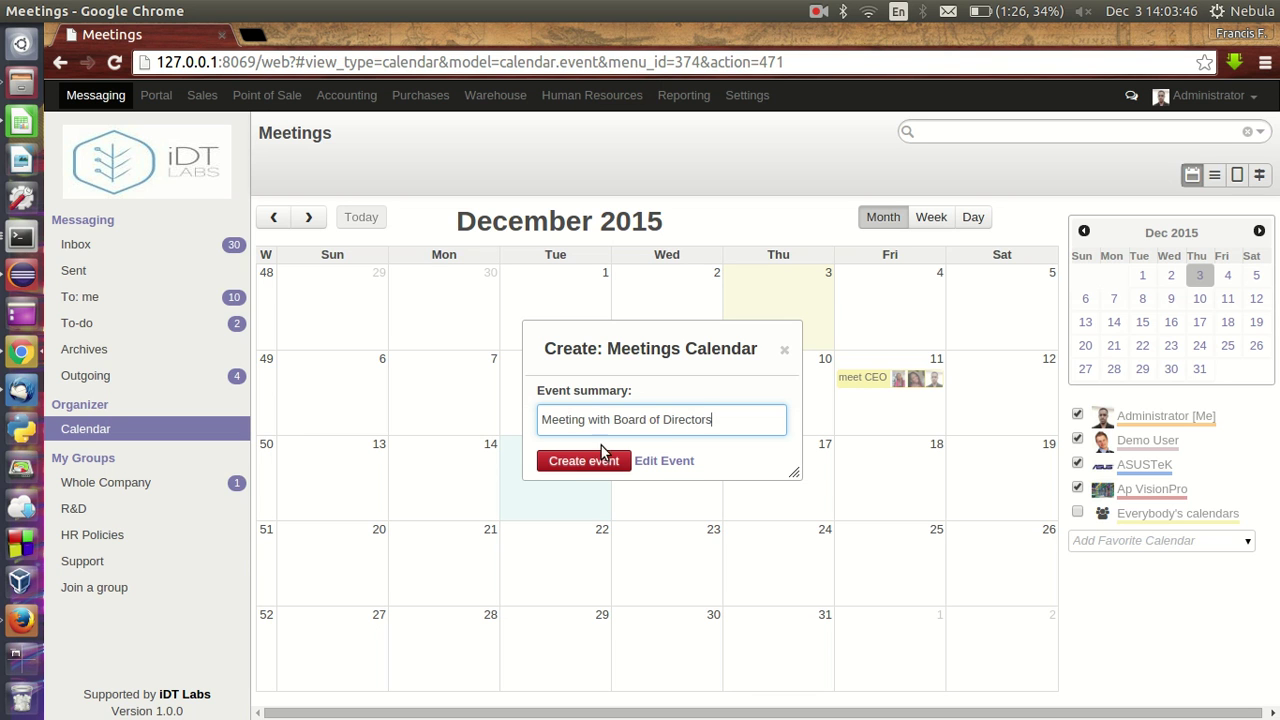
{"action": "left_click", "coordinate": [590, 461]}
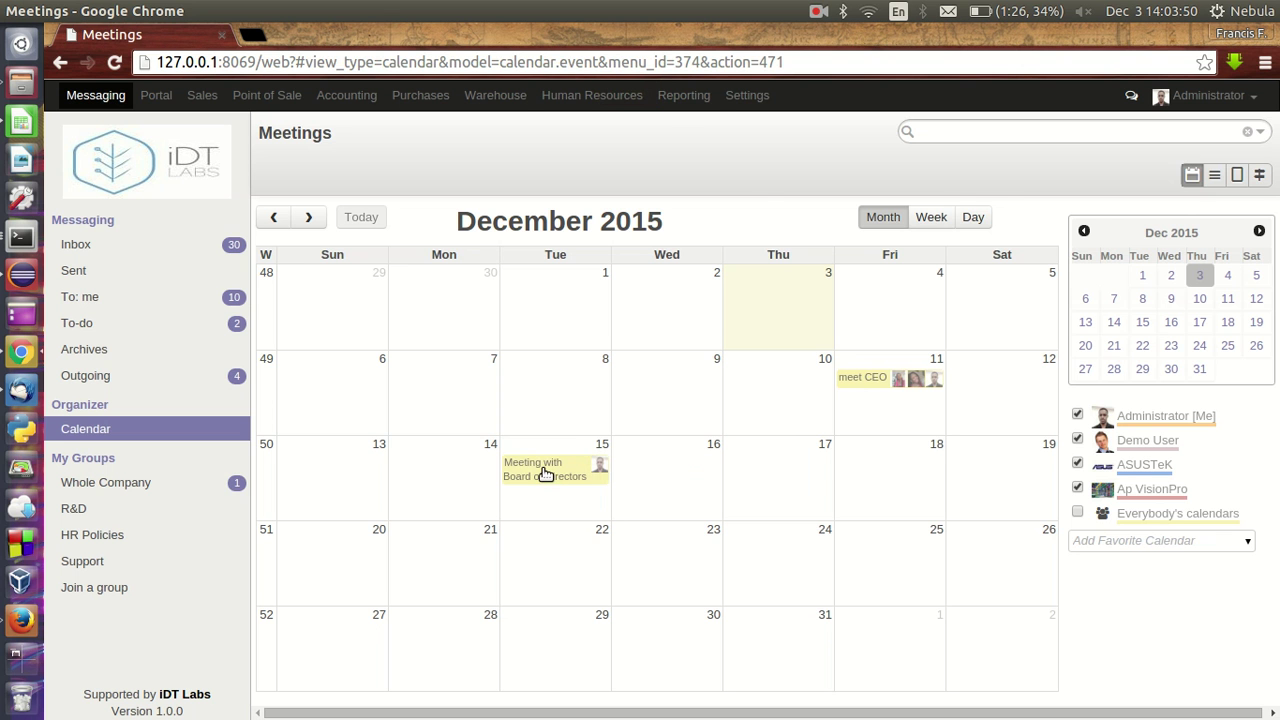
{"action": "left_click", "coordinate": [546, 476]}
{"action": "left_click", "coordinate": [310, 356]}
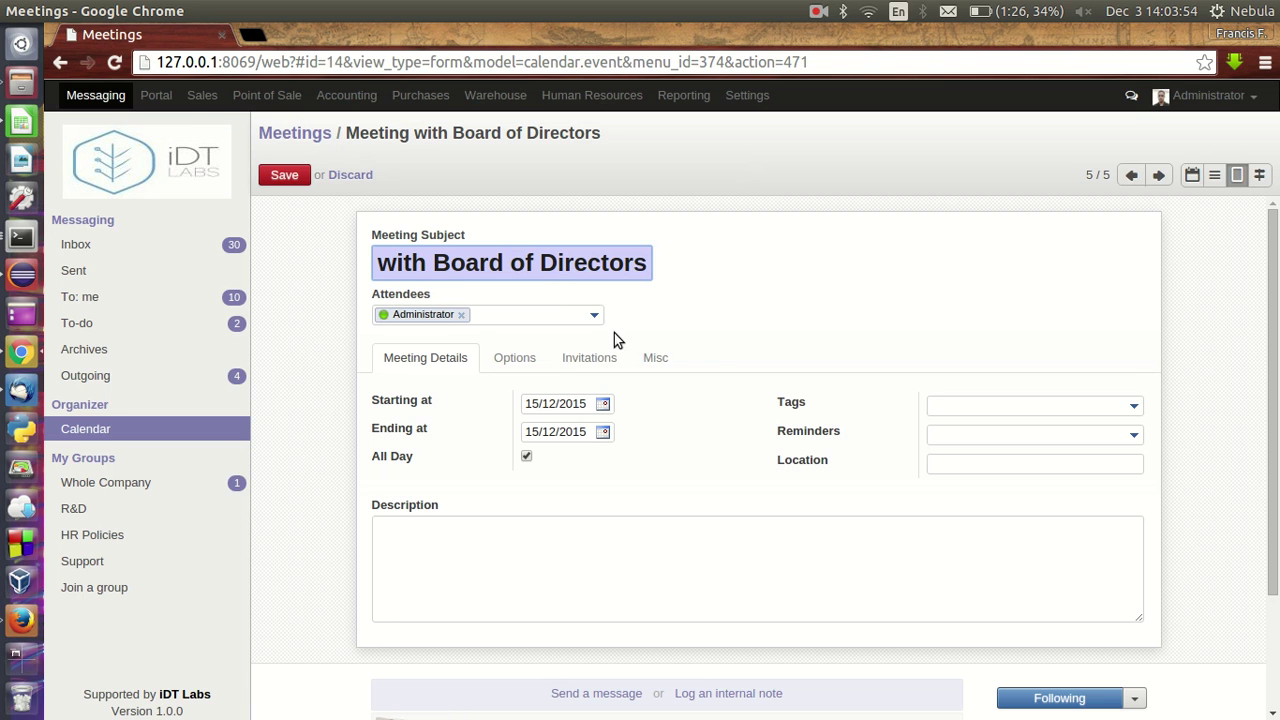
- Add two contacts as attendees, dismissing the missing e-mail warning and removing the third contact
{"action": "left_click", "coordinate": [562, 316]}
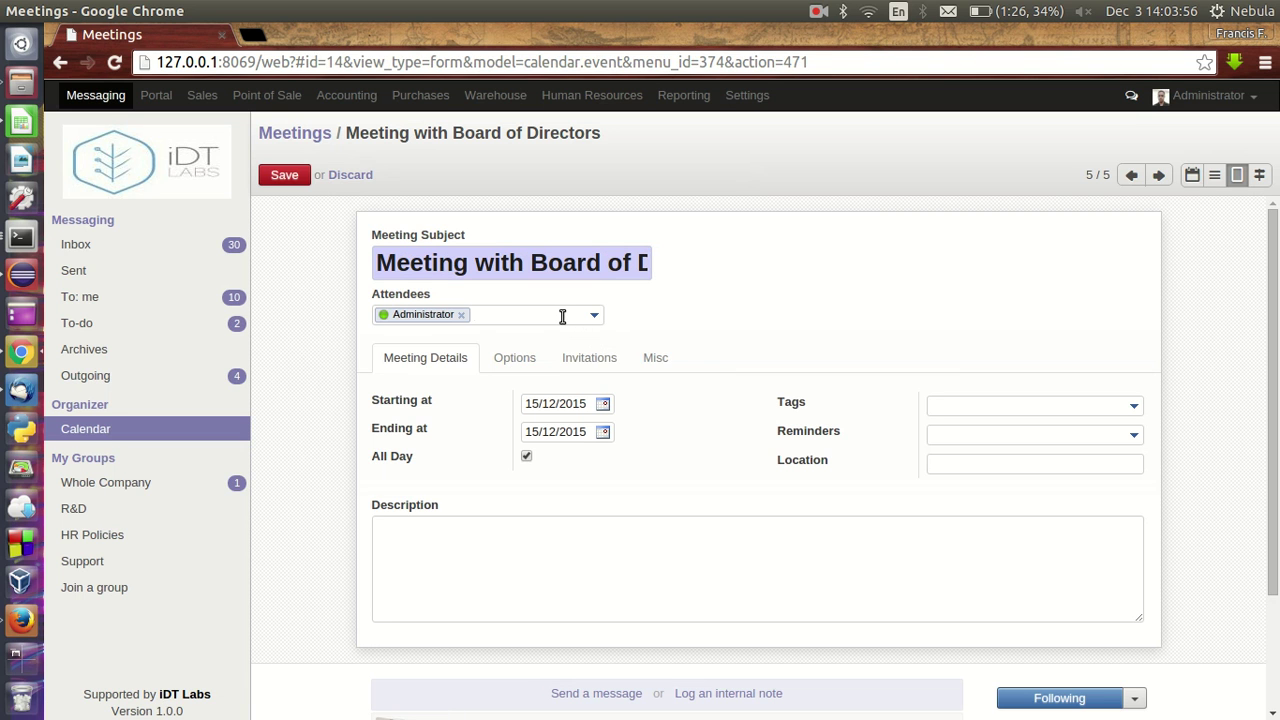
{"action": "type", "text": "nebula"}
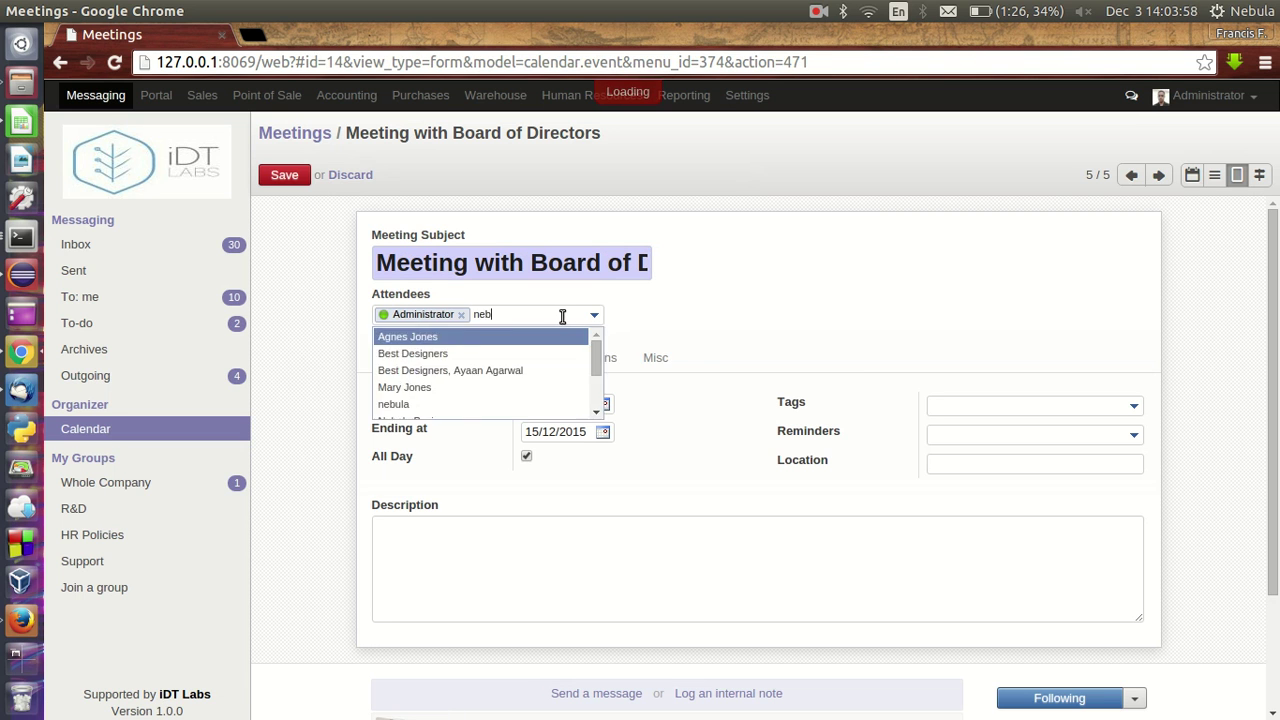
{"action": "key", "text": "Return"}
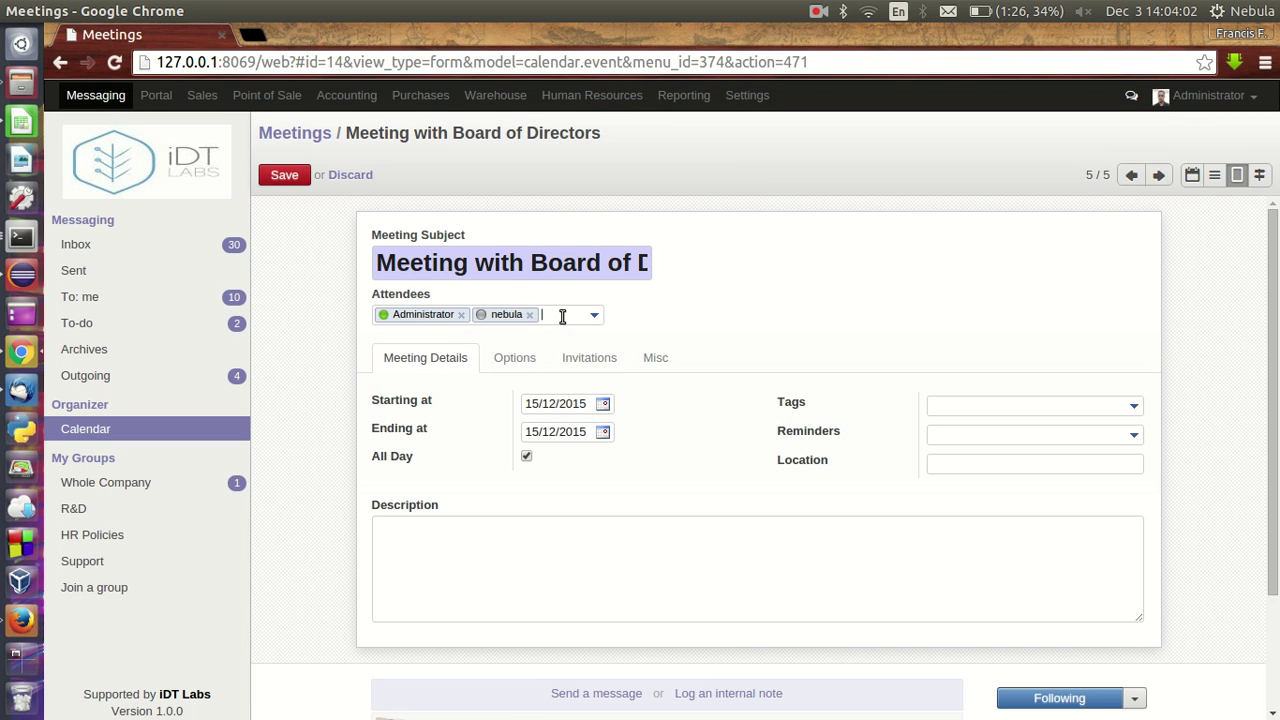
{"action": "type", "text": "agn"}
{"action": "key", "text": "Return"}
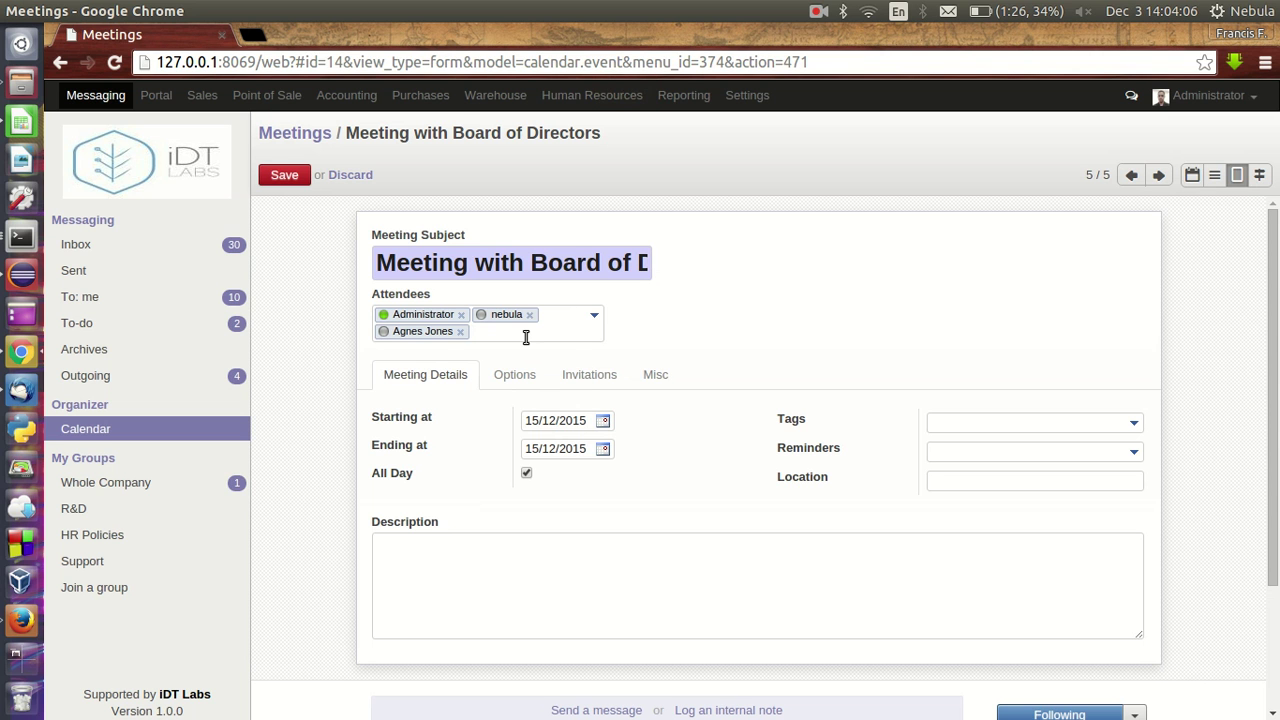
{"action": "type", "text": "dav"}
{"action": "key", "text": "Return"}
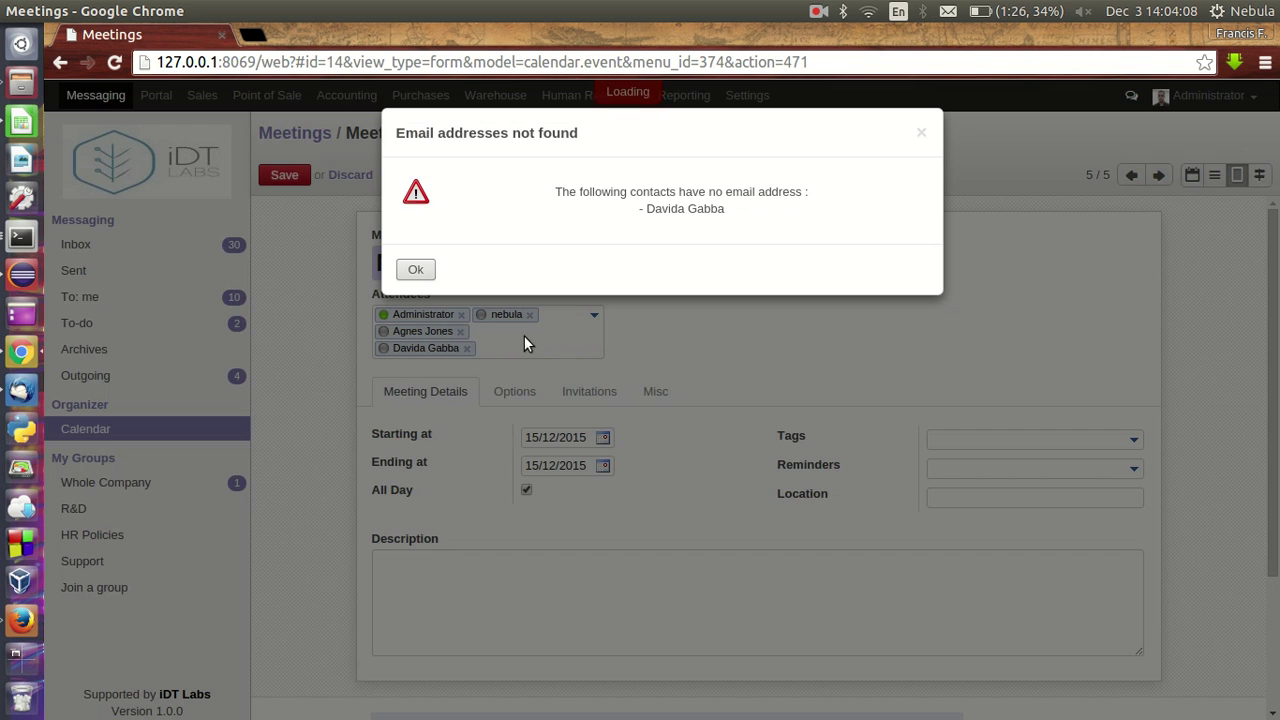
{"action": "left_click", "coordinate": [416, 269]}
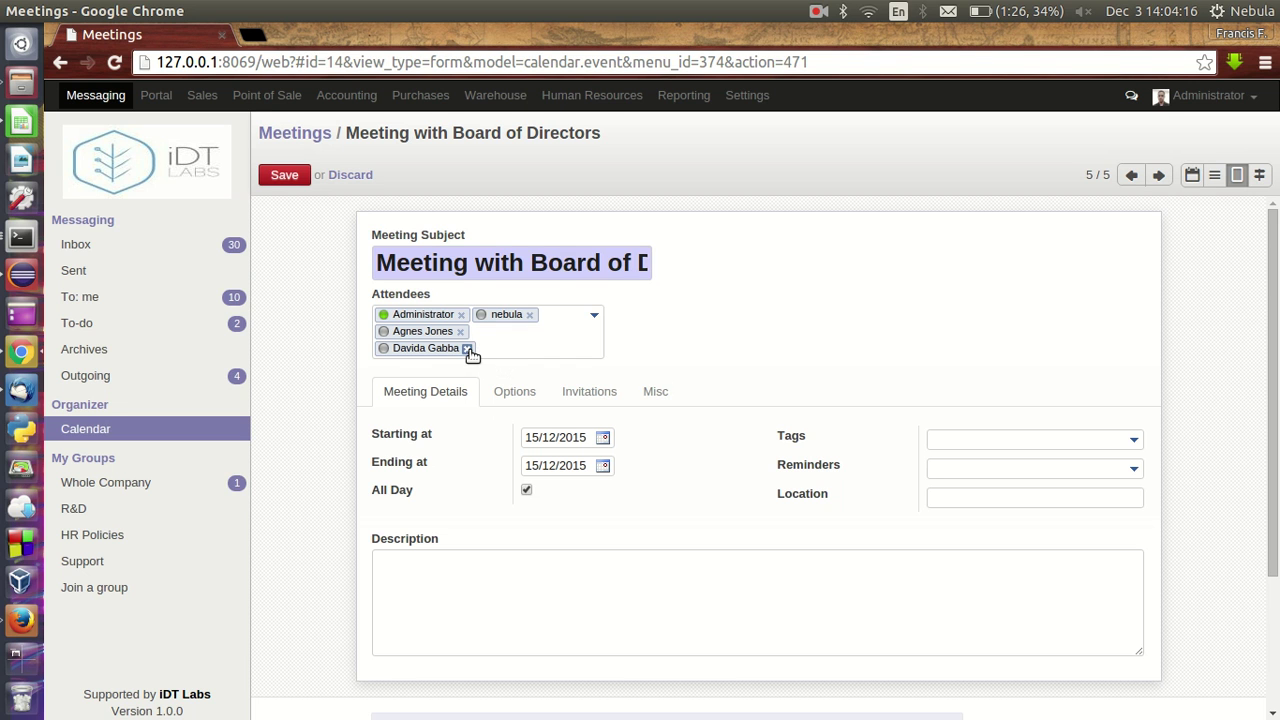
{"action": "left_click", "coordinate": [467, 348]}
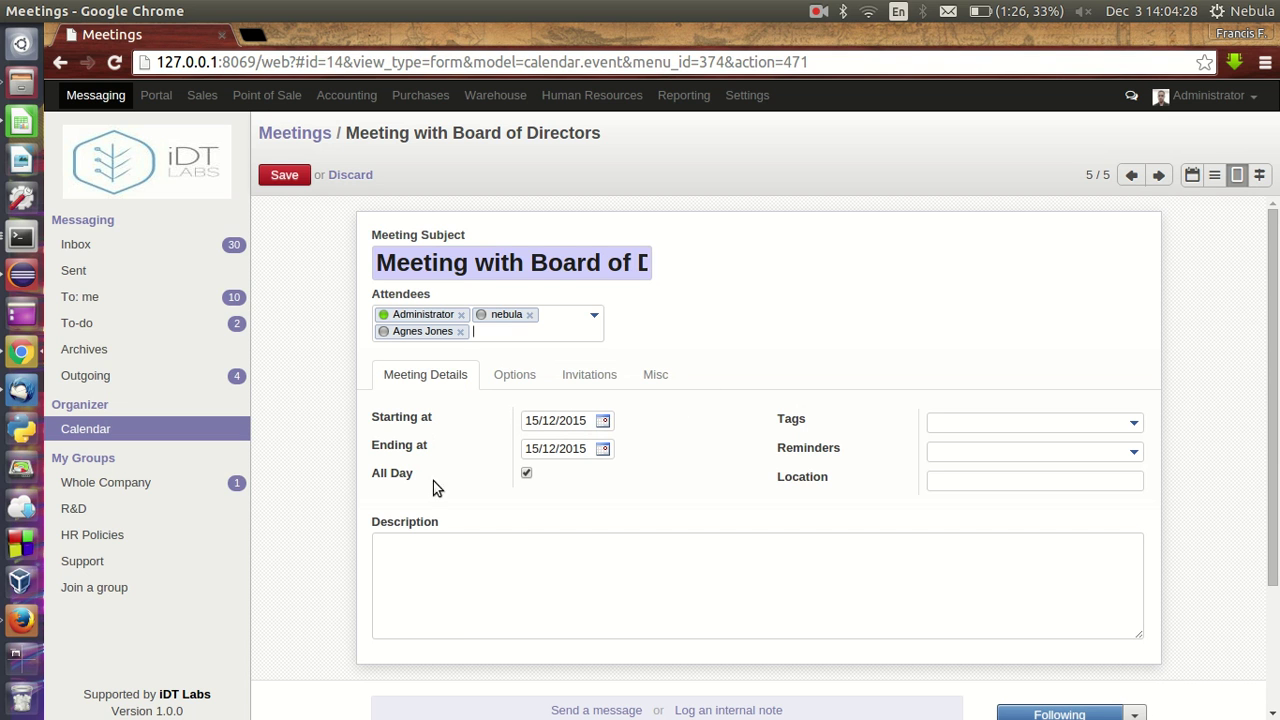
- Turn off all-day and time the meeting 08:00 to 10:00 on 15/12/2015
{"action": "left_click", "coordinate": [603, 421]}
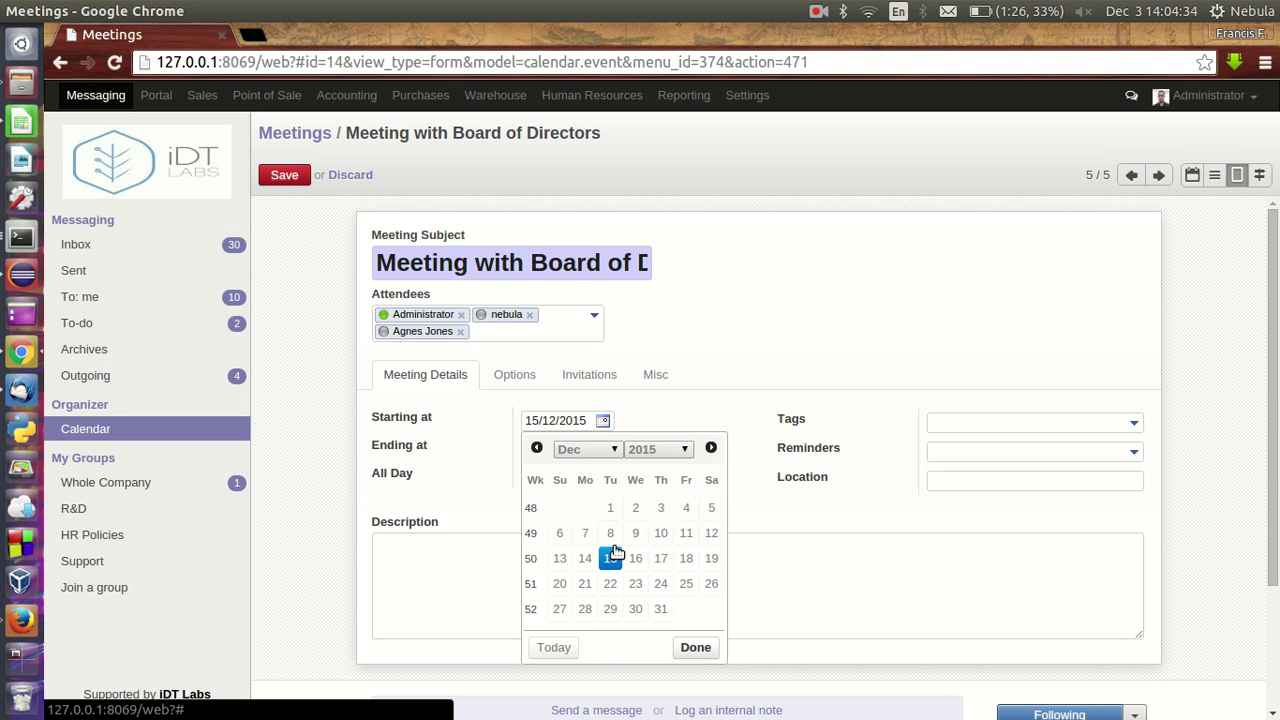
{"action": "left_click", "coordinate": [777, 308]}
{"action": "left_click", "coordinate": [603, 448]}
{"action": "left_click", "coordinate": [792, 295]}
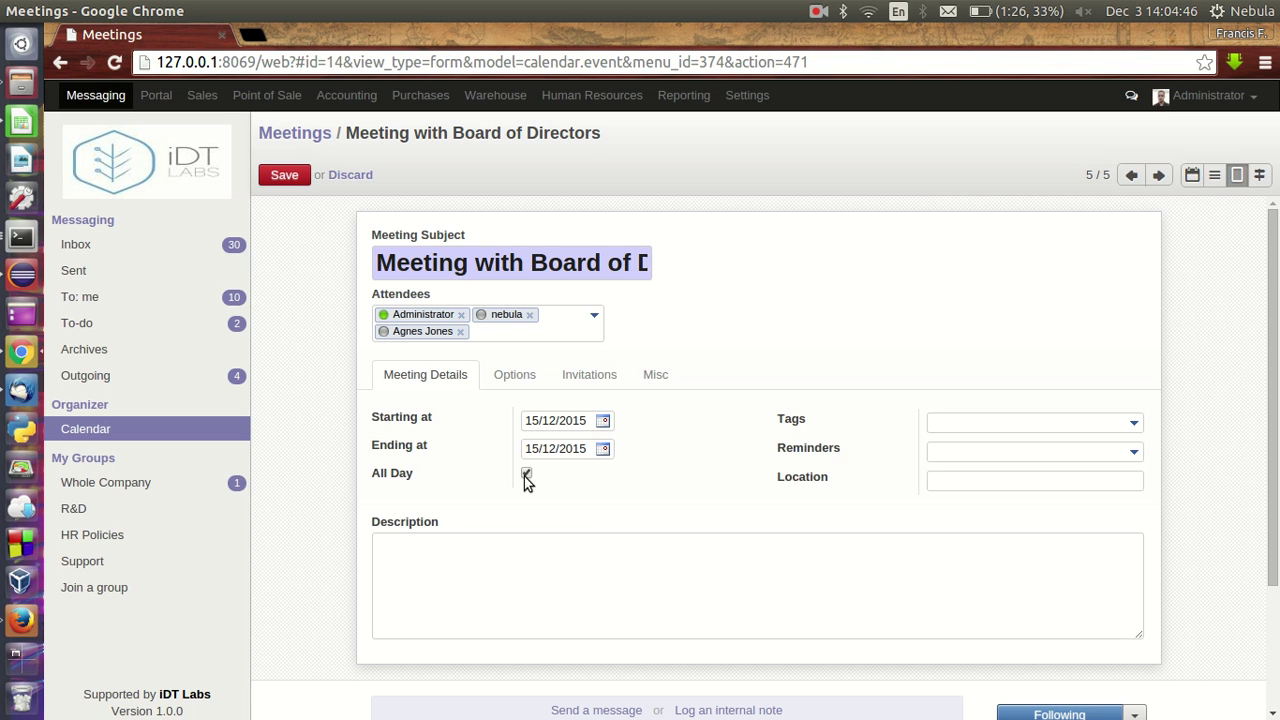
{"action": "left_click", "coordinate": [526, 475]}
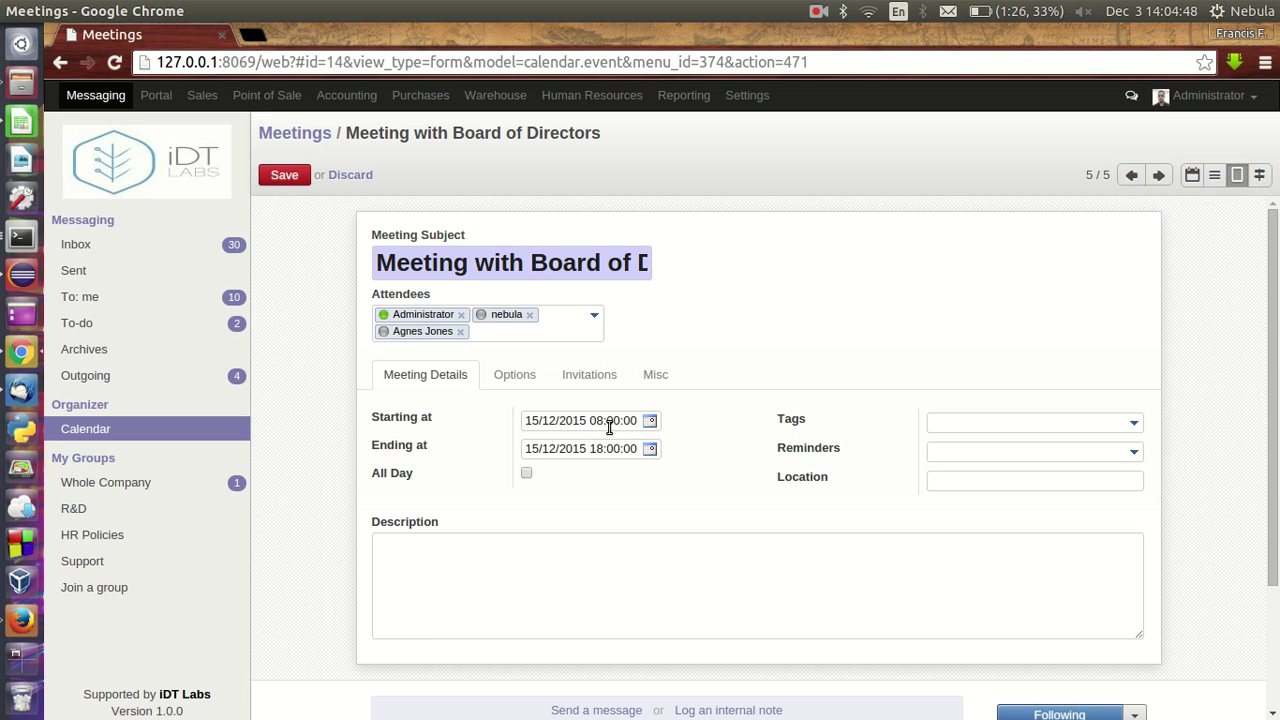
{"action": "left_click", "coordinate": [650, 420]}
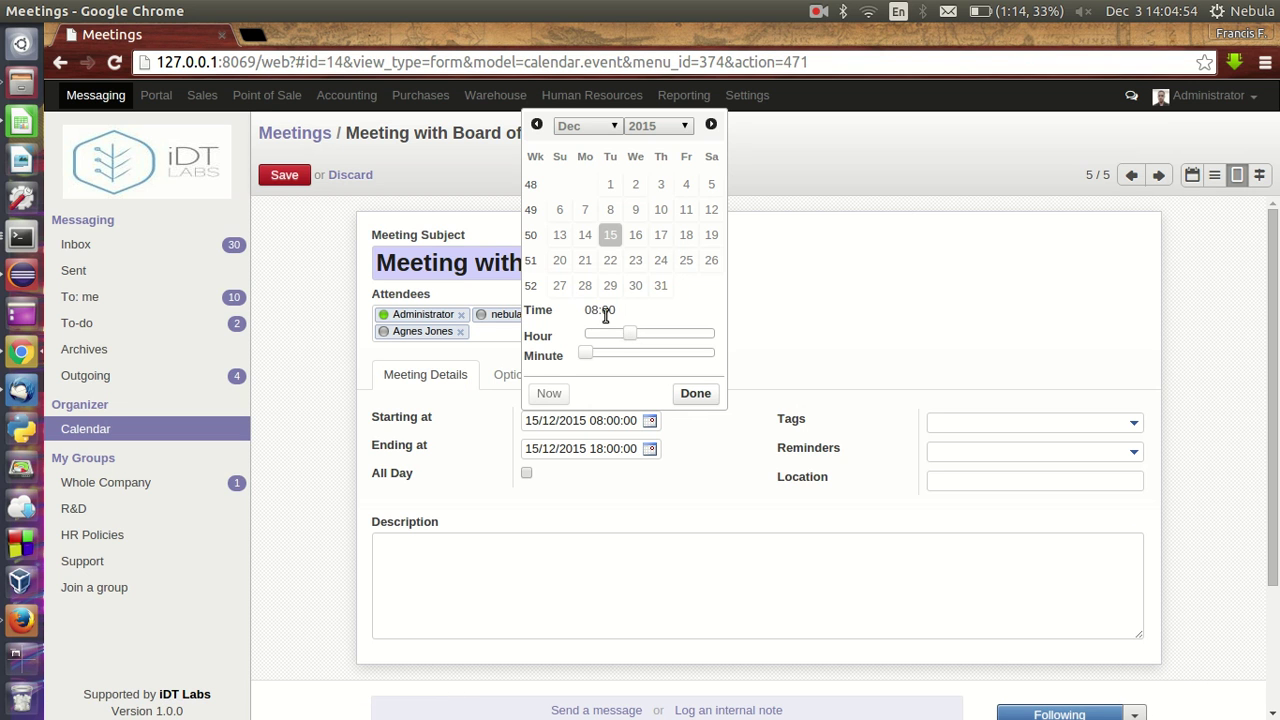
{"action": "left_click", "coordinate": [650, 452]}
{"action": "left_click", "coordinate": [650, 452]}
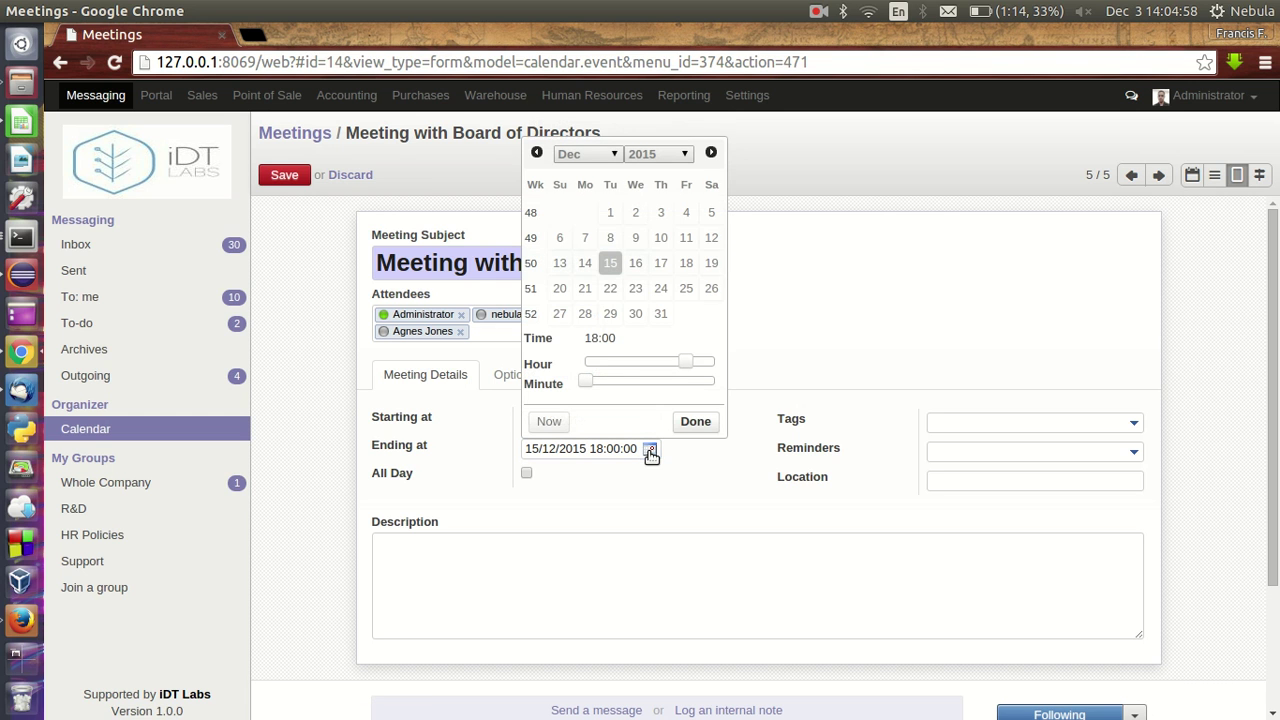
{"action": "mouse_move", "coordinate": [645, 372]}
{"action": "left_mouse_down"}
{"action": "mouse_move", "coordinate": [616, 370]}
{"action": "mouse_move", "coordinate": [641, 370]}
{"action": "left_mouse_up"}
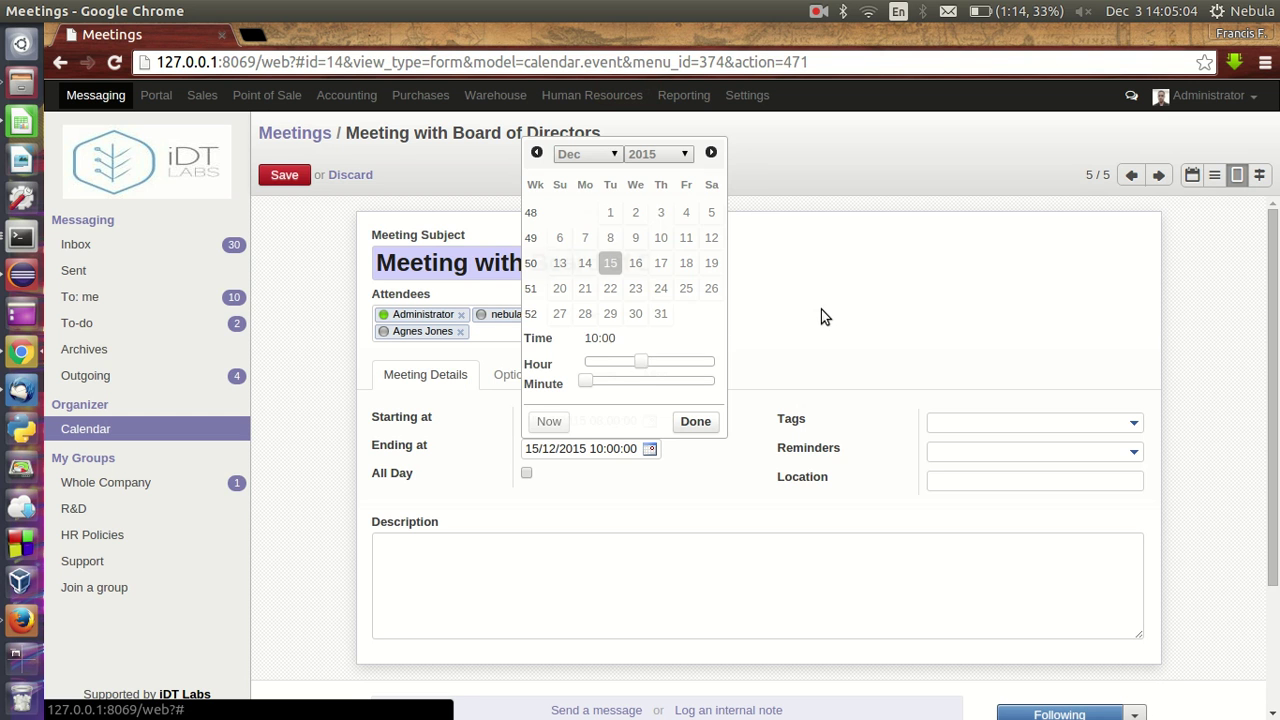
{"action": "left_click", "coordinate": [821, 309]}
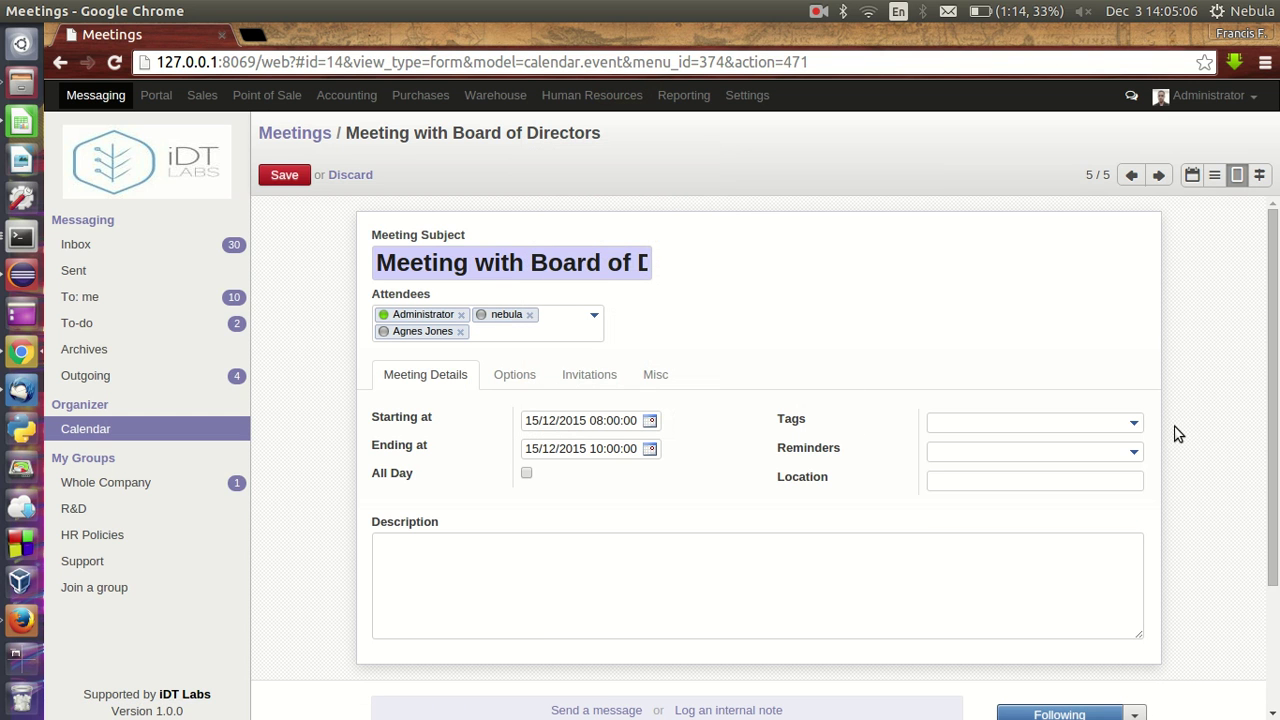
- Tag the meeting as Internal Meeting and add a 2 hours notif reminder
{"action": "left_click", "coordinate": [1133, 423]}
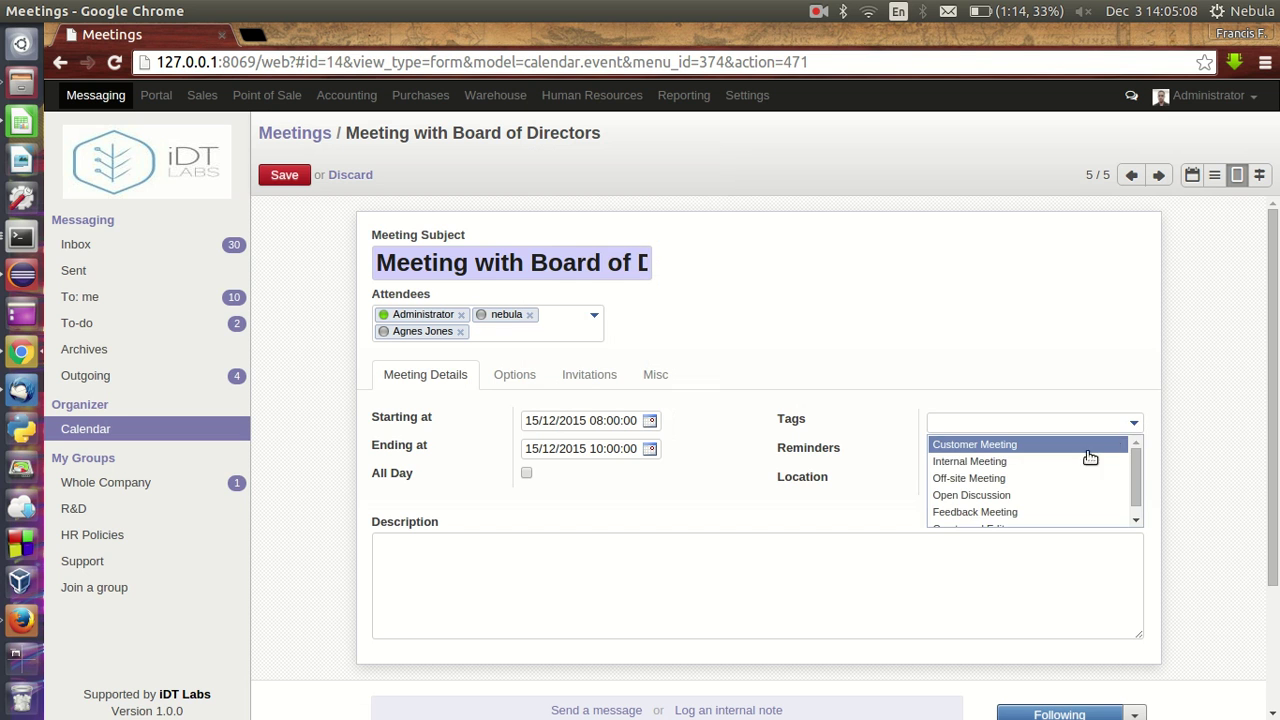
{"action": "left_click", "coordinate": [1049, 462]}
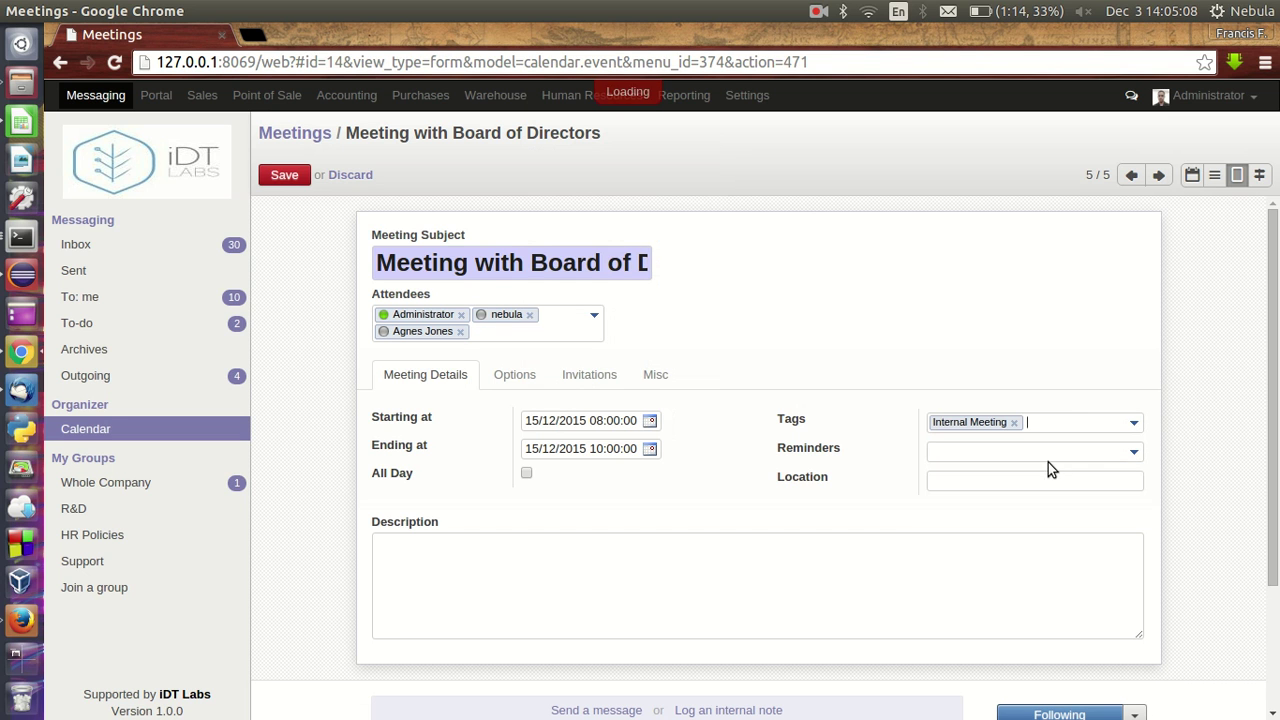
{"action": "left_click", "coordinate": [1134, 451]}
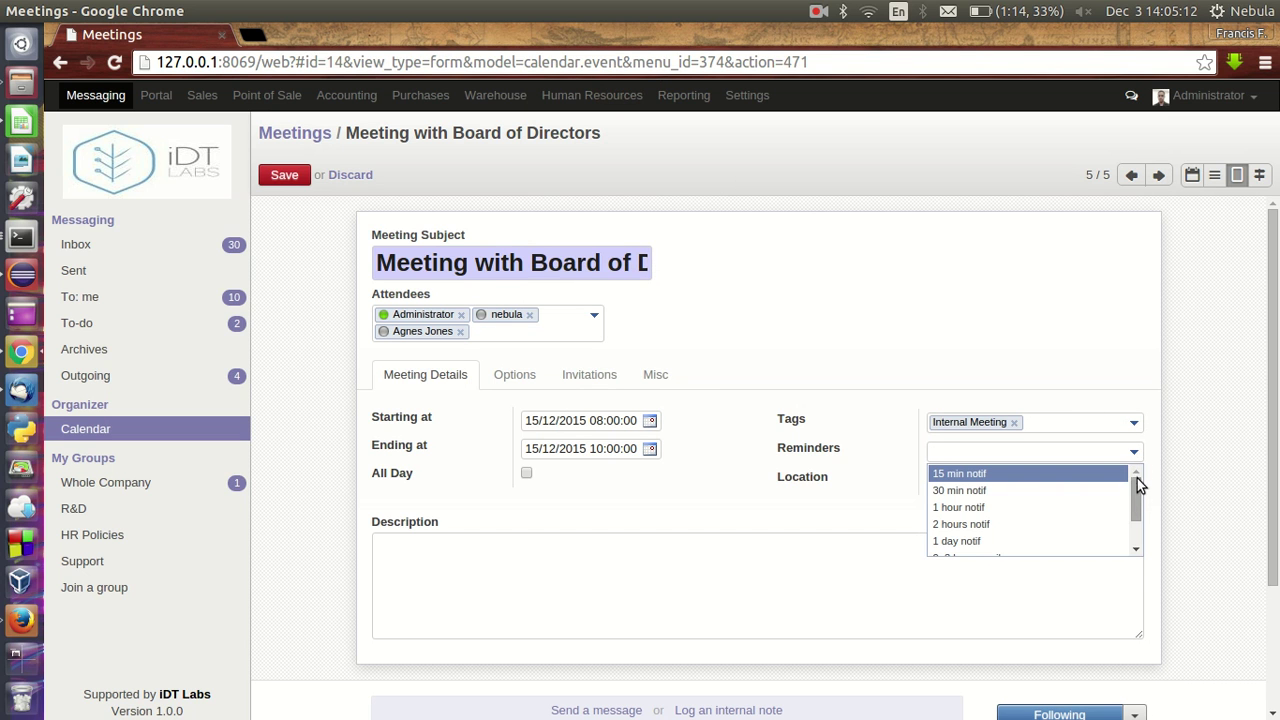
{"action": "left_click_drag", "start_coordinate": [1137, 486], "coordinate": [1131, 494]}
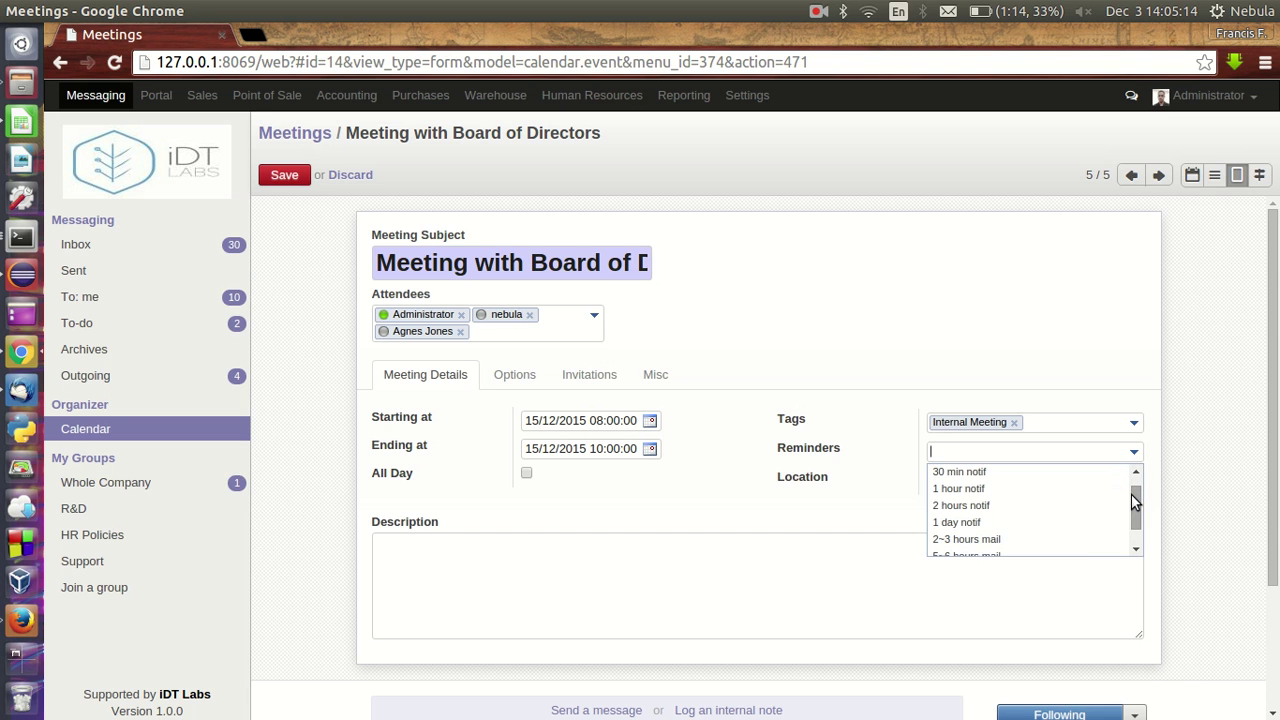
{"action": "left_click", "coordinate": [1030, 506]}
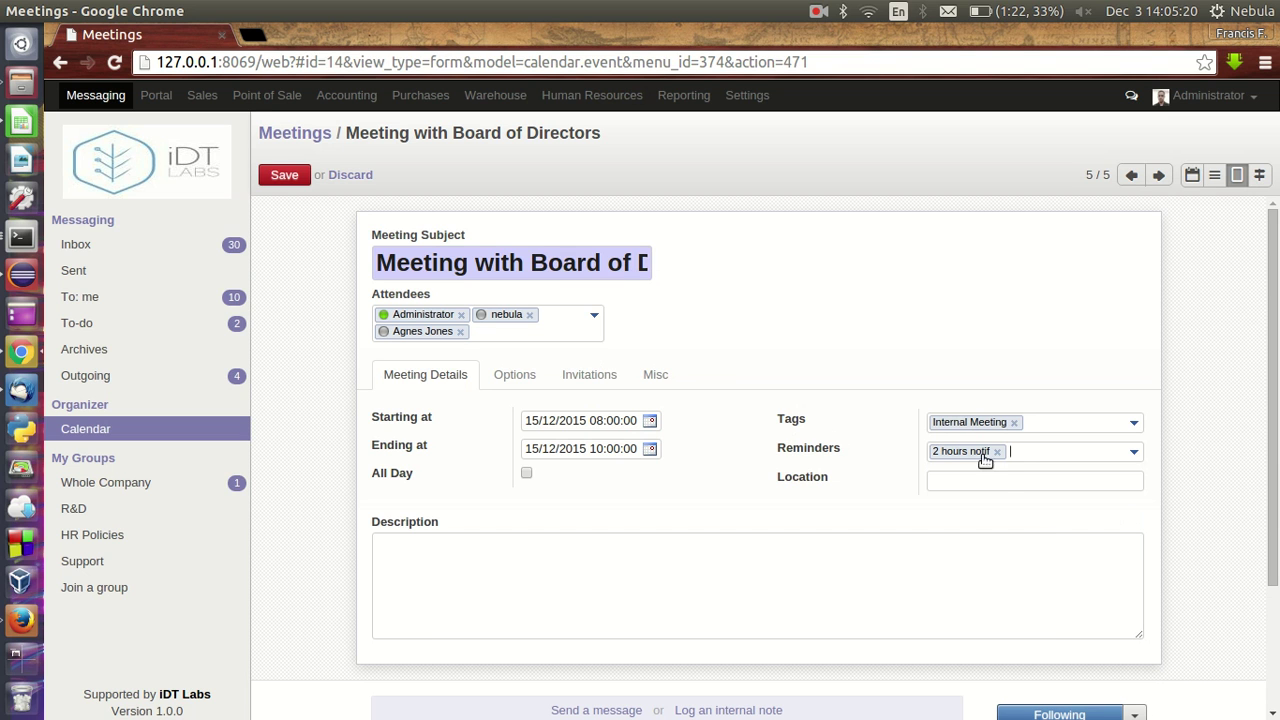
- Set the meeting location to Conference Room
{"action": "left_click", "coordinate": [987, 481]}
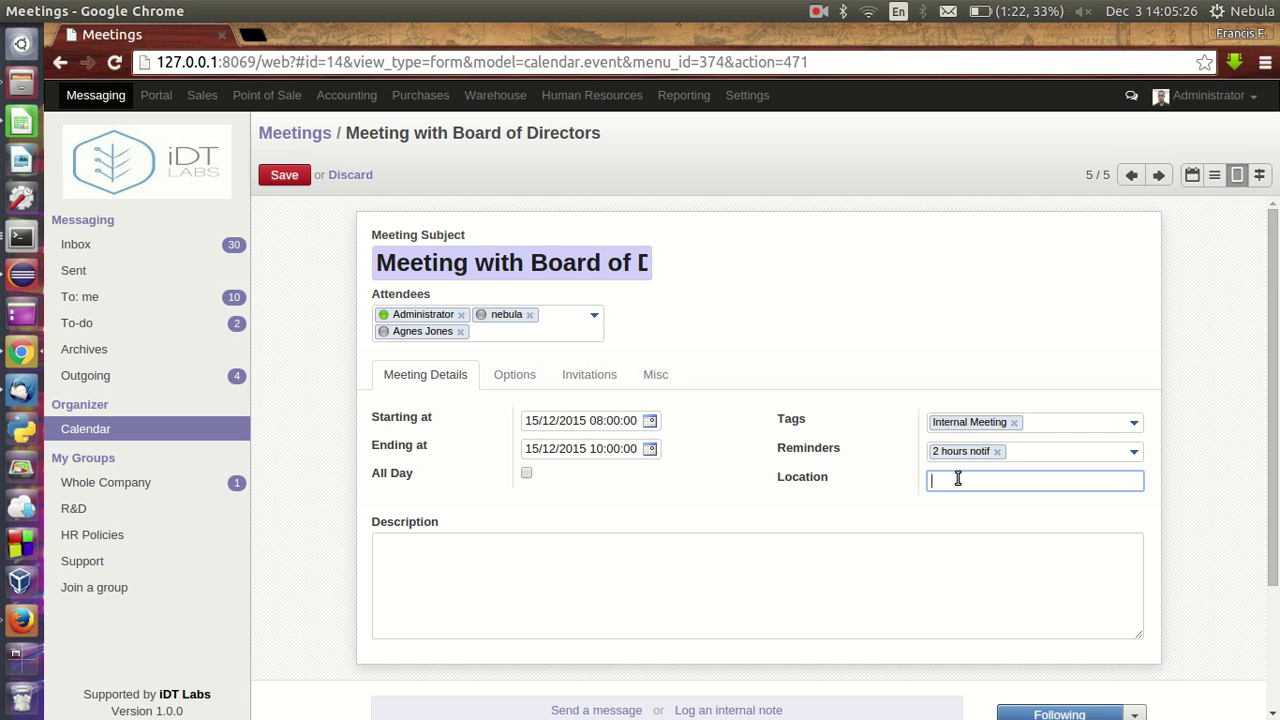
{"action": "type", "text": "Ckkn"}
{"action": "type", "text": "onference Room"}
{"action": "left_click", "coordinate": [741, 627]}
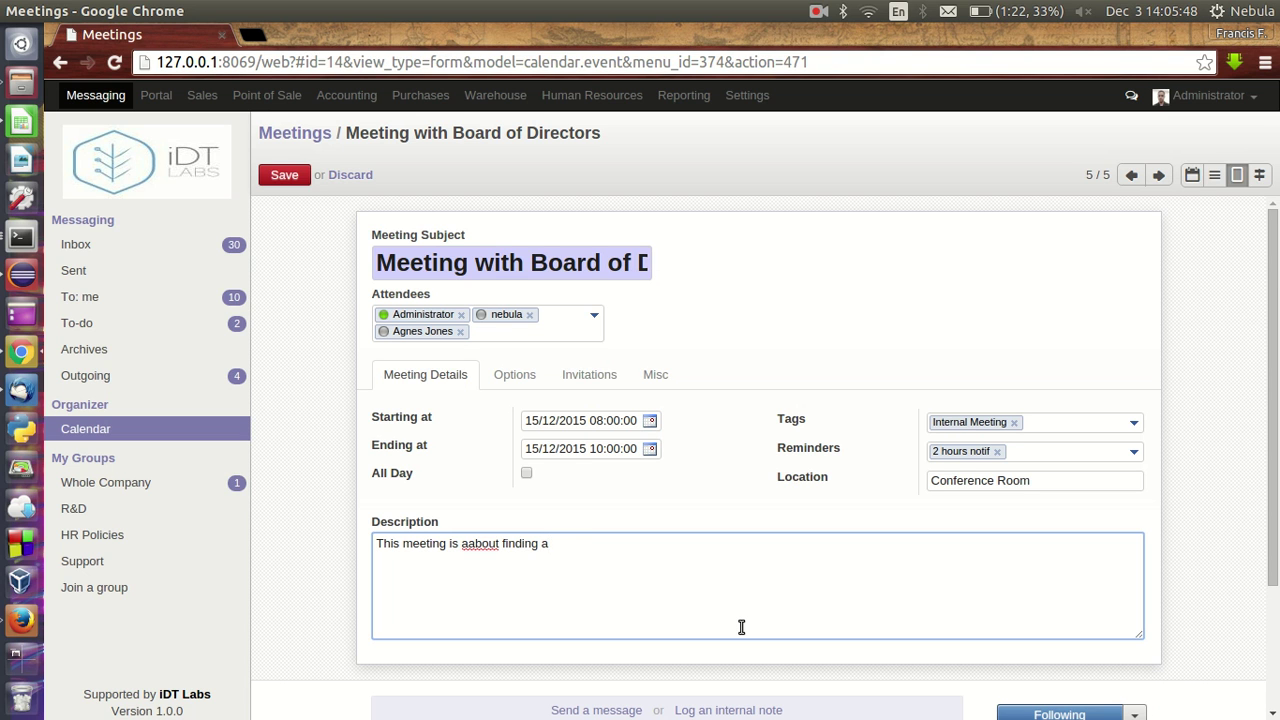
- Write the description about solving the office's internet connectivity problem and fix its typos
{"action": "type", "text": "tto "}
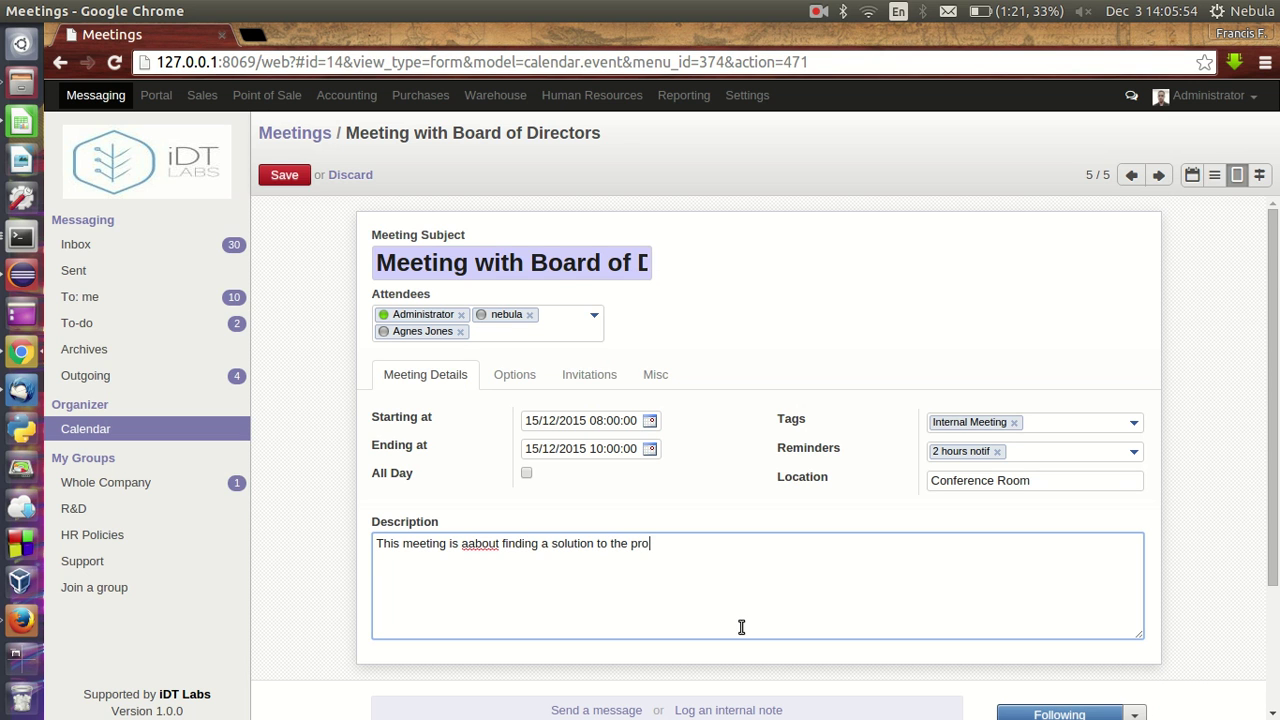
{"action": "type", "text": "mn o"}
{"action": "key", "text": "BackSpace"}
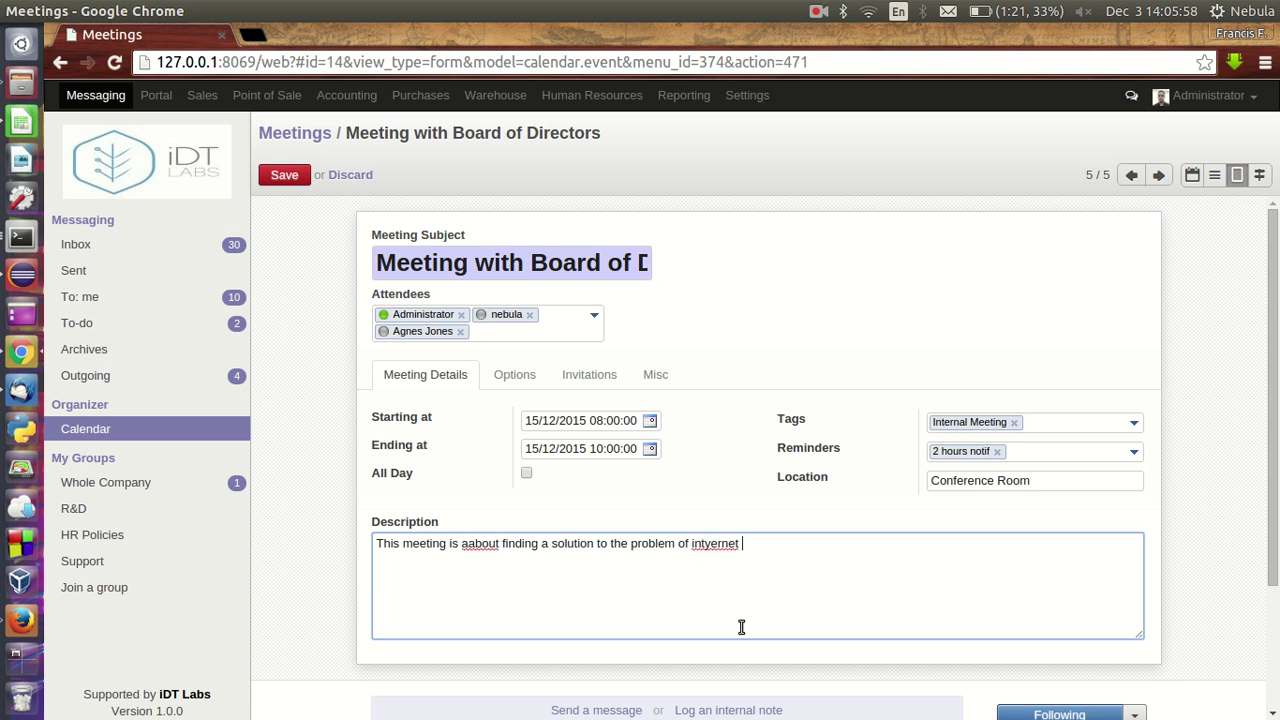
{"action": "key", "text": "BackSpace"}
{"action": "key", "text": "BackSpace"}
{"action": "key", "text": "BackSpace"}
{"action": "key", "text": "BackSpace"}
{"action": "key", "text": "BackSpace"}
{"action": "key", "text": "BackSpace"}
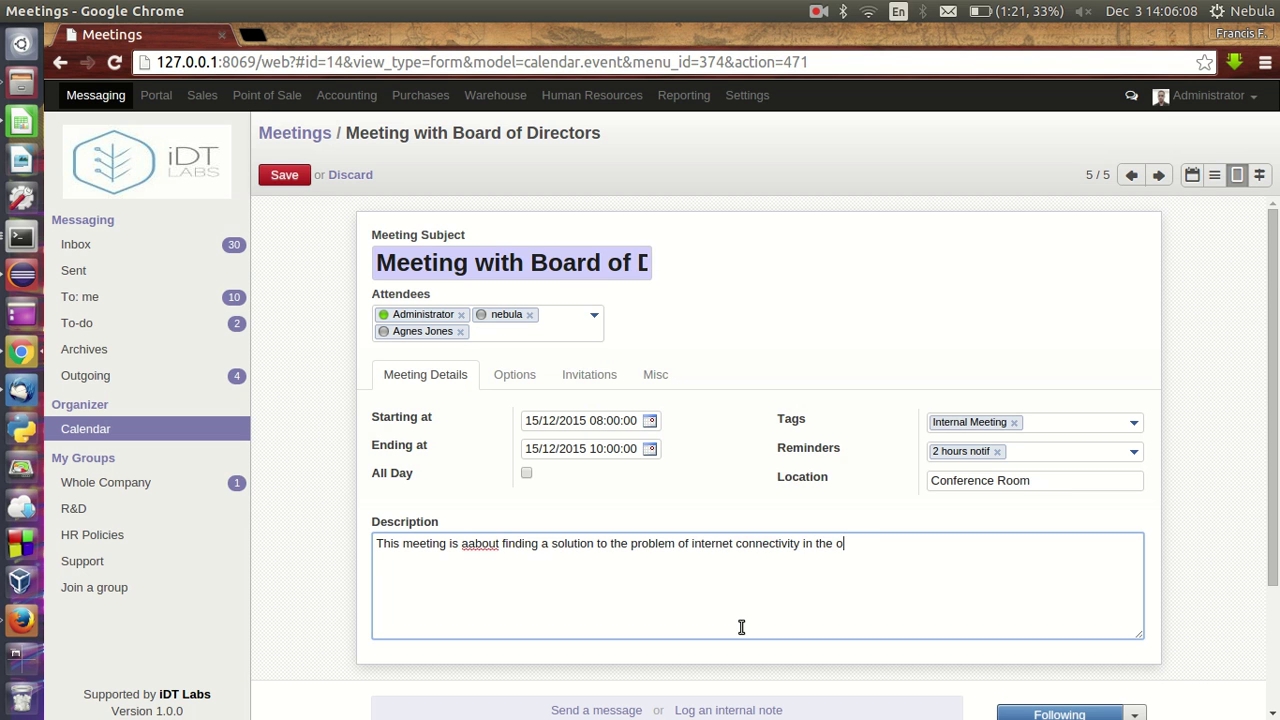
{"action": "left_click", "coordinate": [470, 543]}
{"action": "key", "text": "BackSpace"}
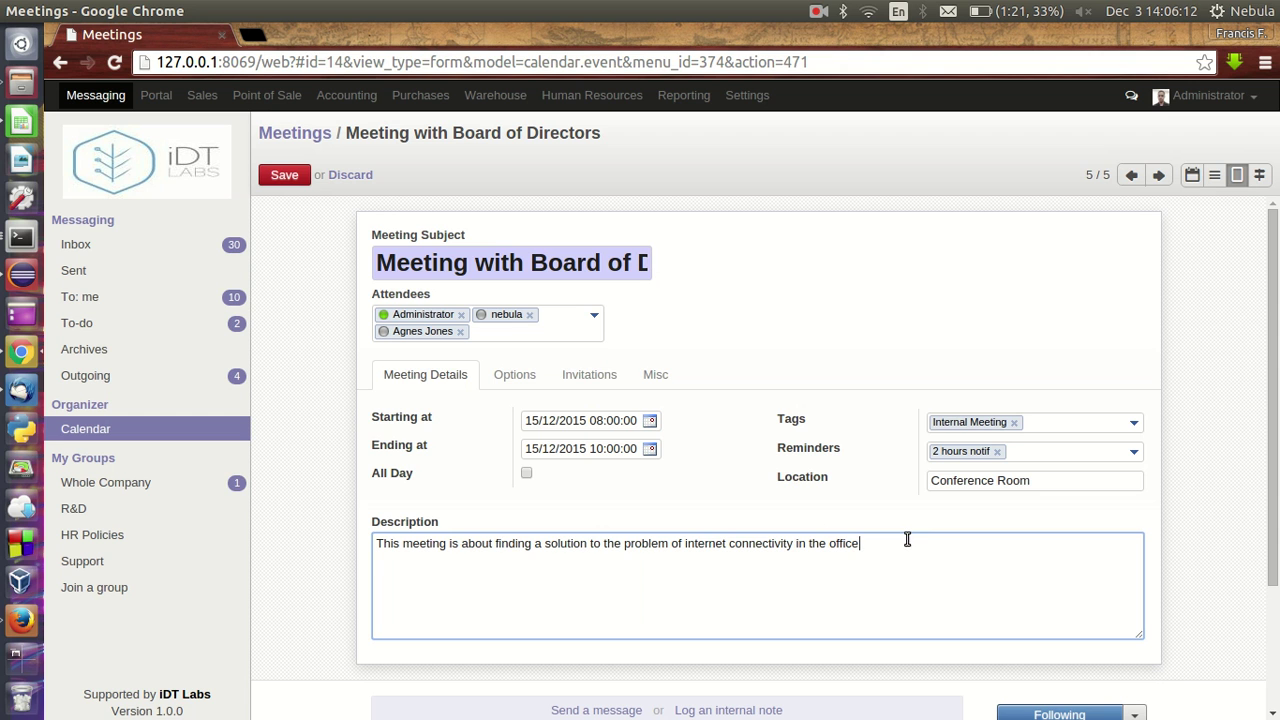
{"action": "left_click", "coordinate": [520, 370]}
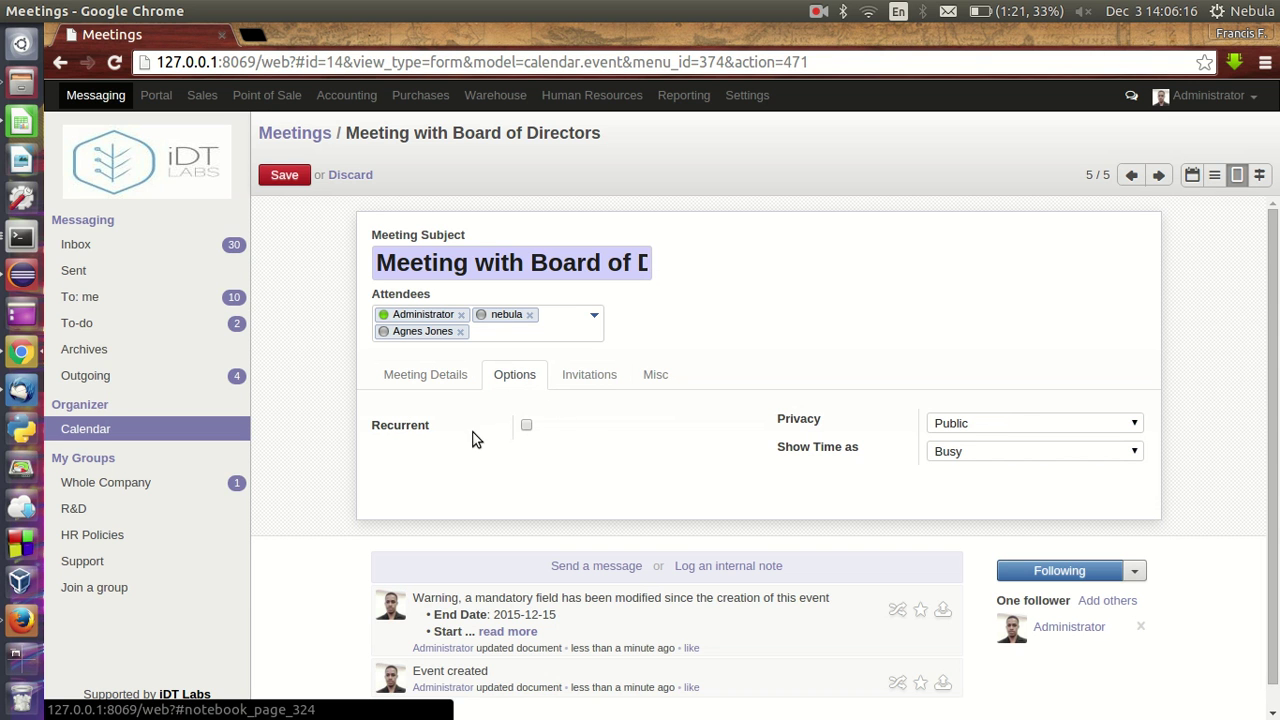
- Save the meeting and check the attendees' invitation statuses, still Needs Action
{"action": "left_click", "coordinate": [580, 375]}
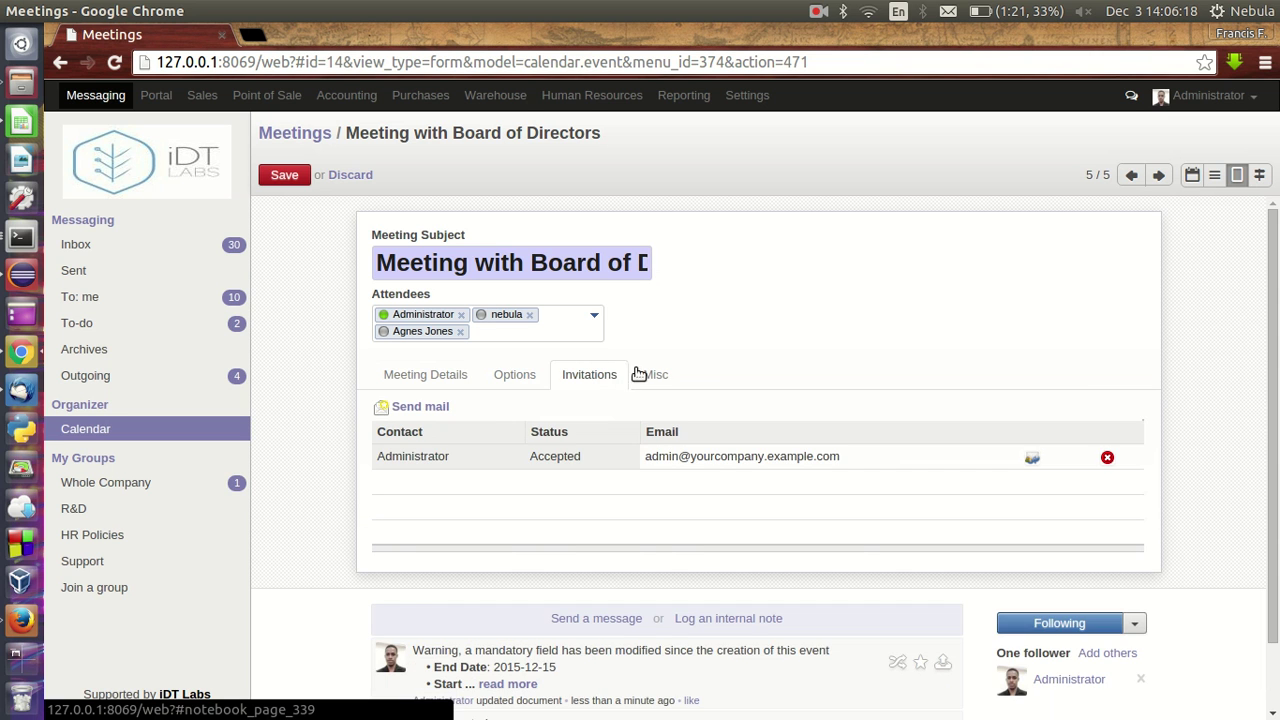
{"action": "left_click", "coordinate": [435, 375]}
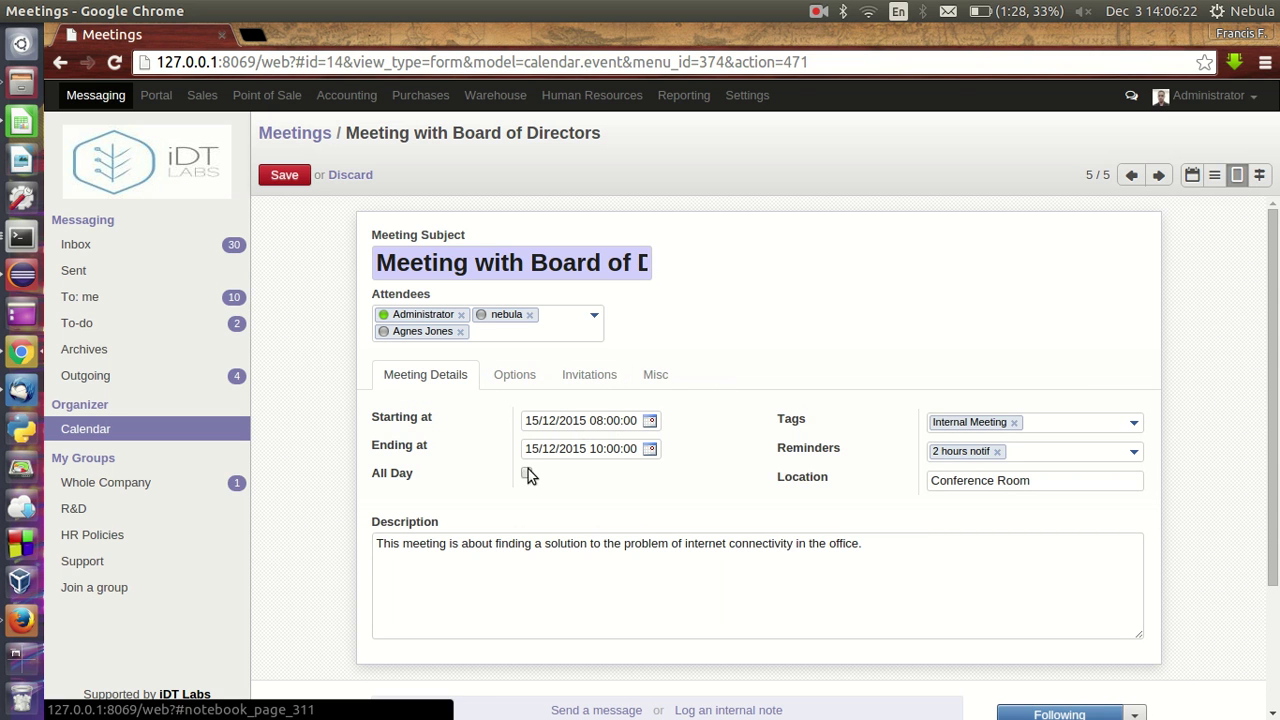
{"action": "left_click", "coordinate": [285, 180]}
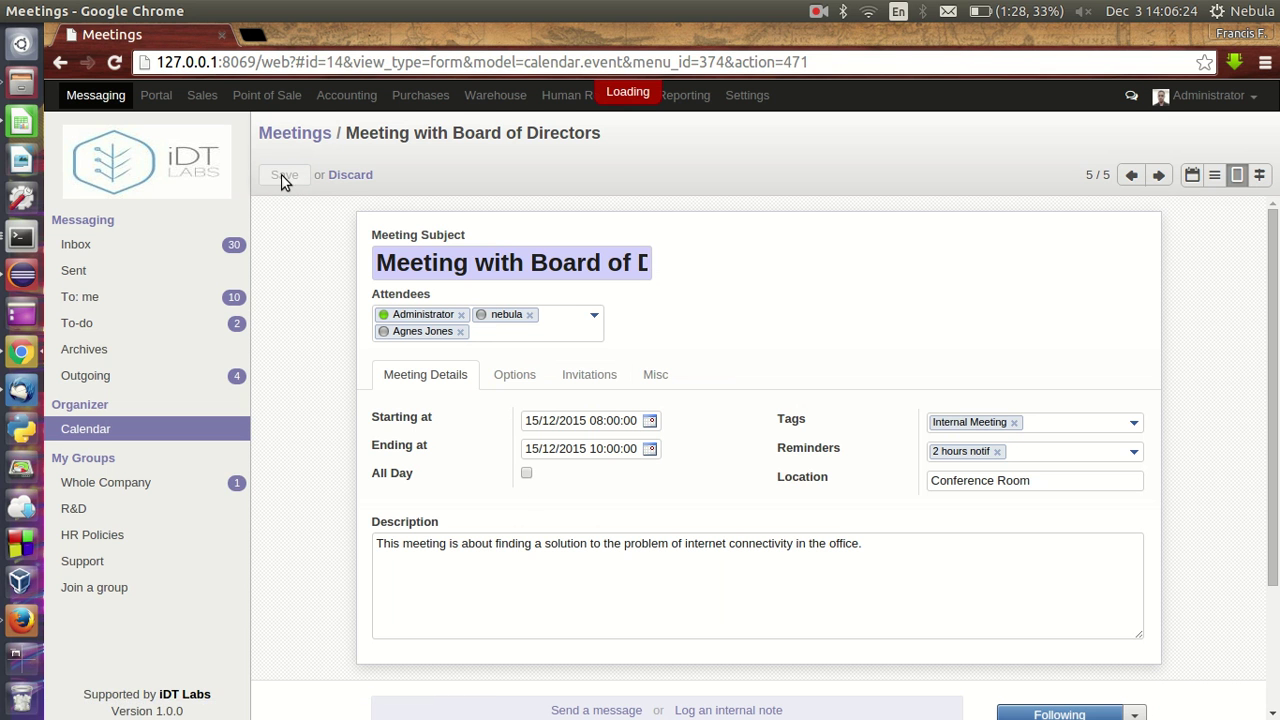
{"action": "left_click", "coordinate": [585, 318]}
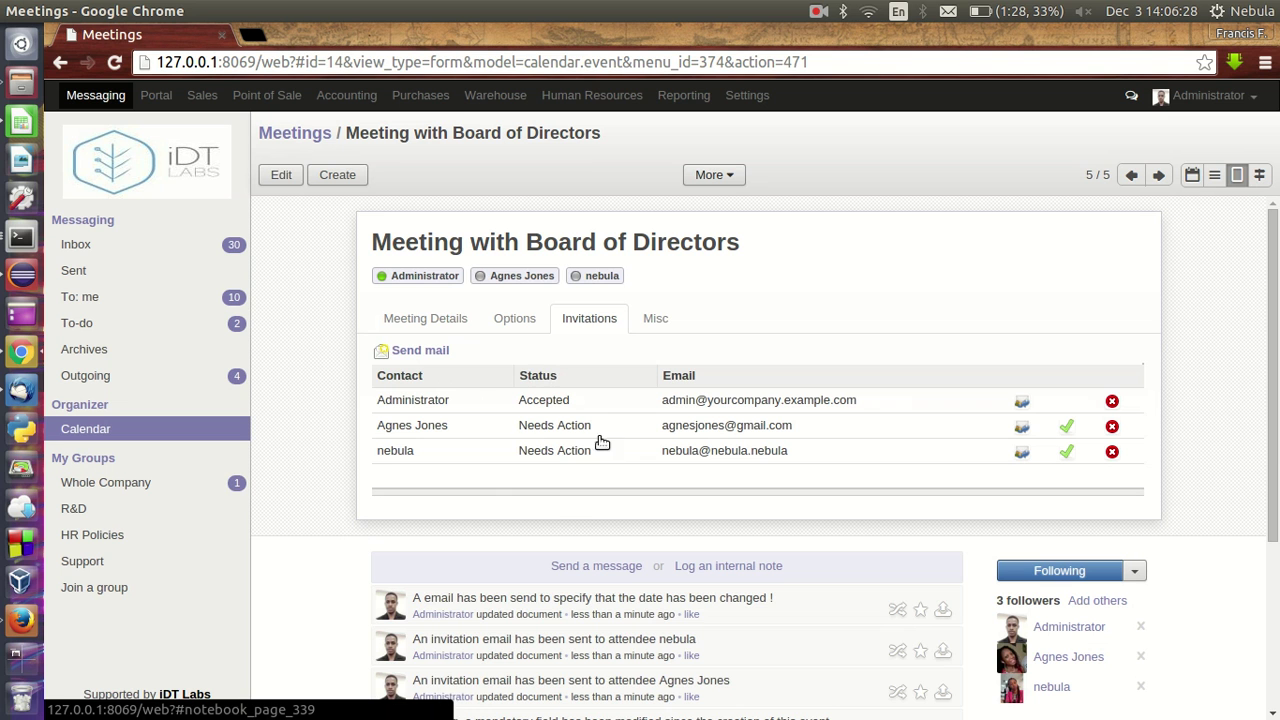
- Send the invitation e-mails, re-save the meeting, and list all 12 meetings
{"action": "left_click", "coordinate": [420, 351]}
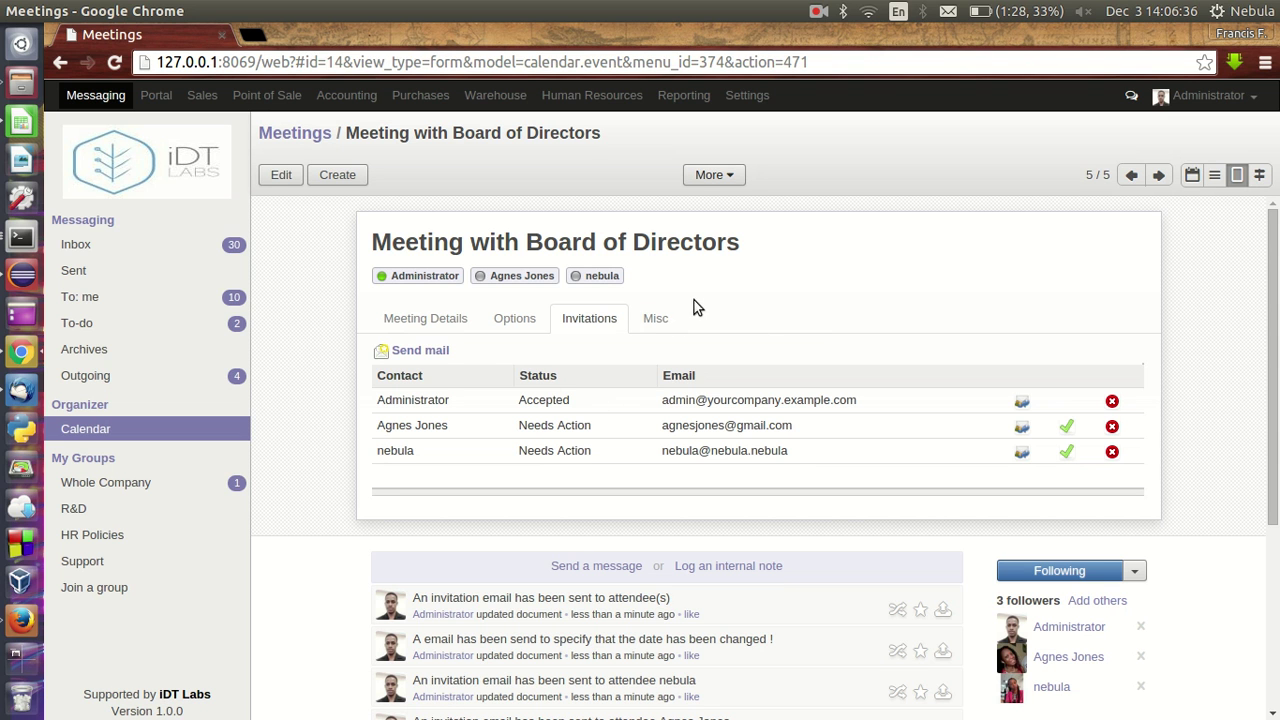
{"action": "left_click_drag", "start_coordinate": [381, 242], "coordinate": [750, 294]}
{"action": "left_click", "coordinate": [750, 294]}
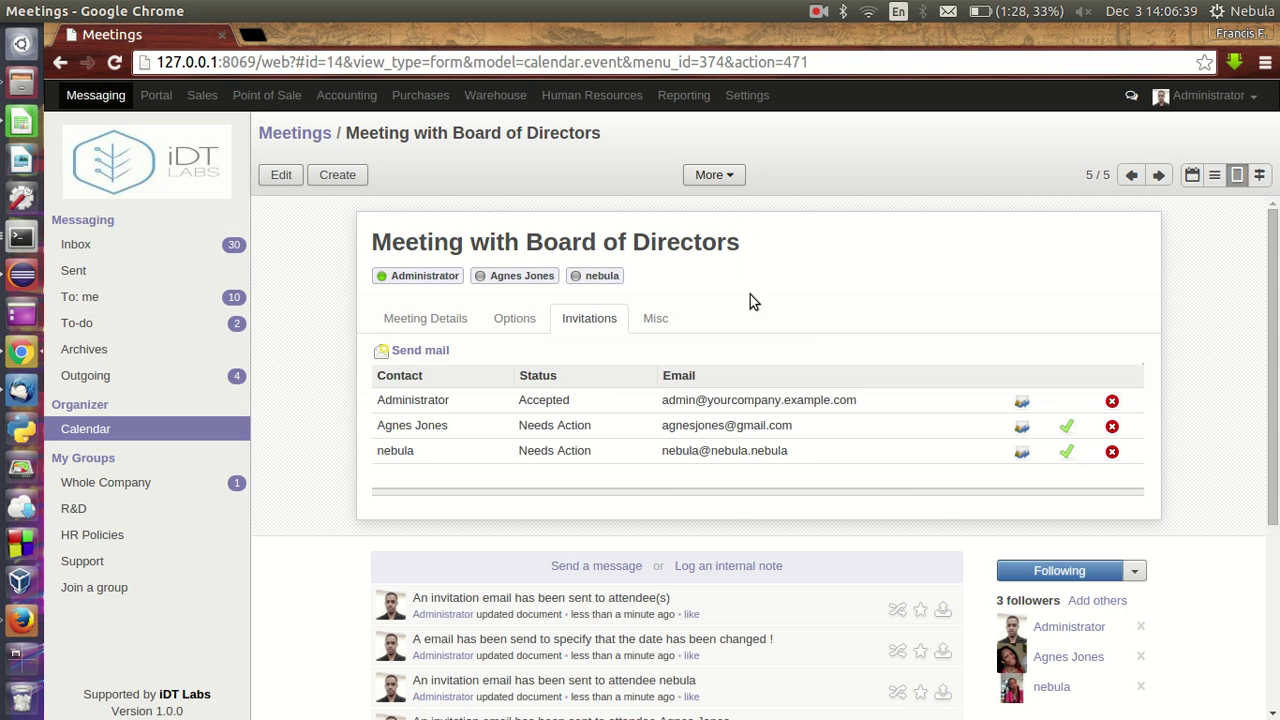
{"action": "left_click", "coordinate": [655, 318]}
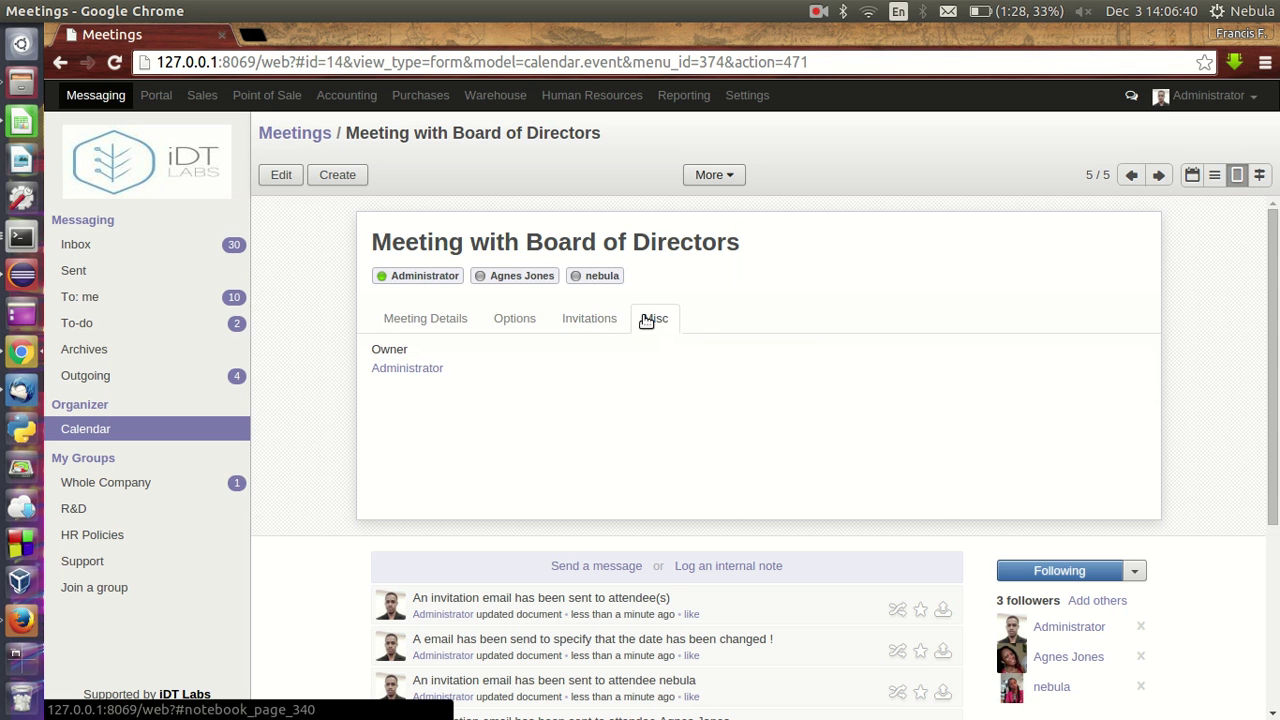
{"action": "left_click", "coordinate": [284, 180]}
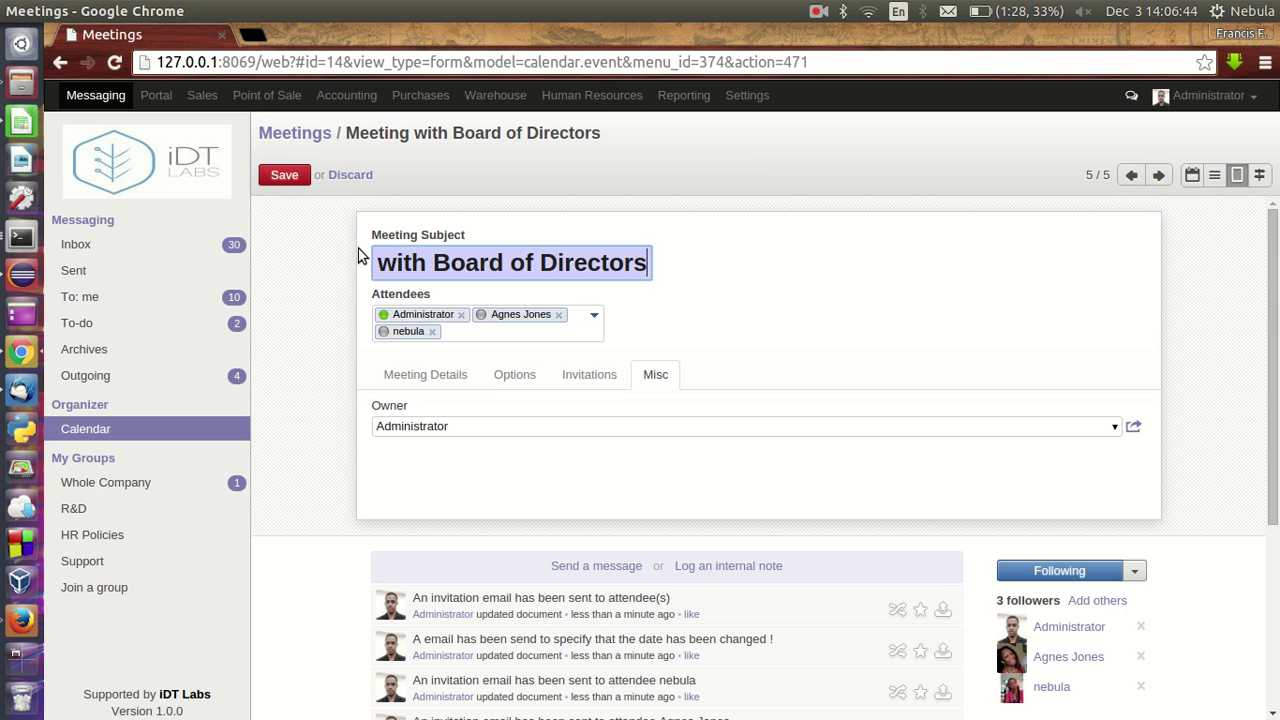
{"action": "left_click", "coordinate": [284, 175]}
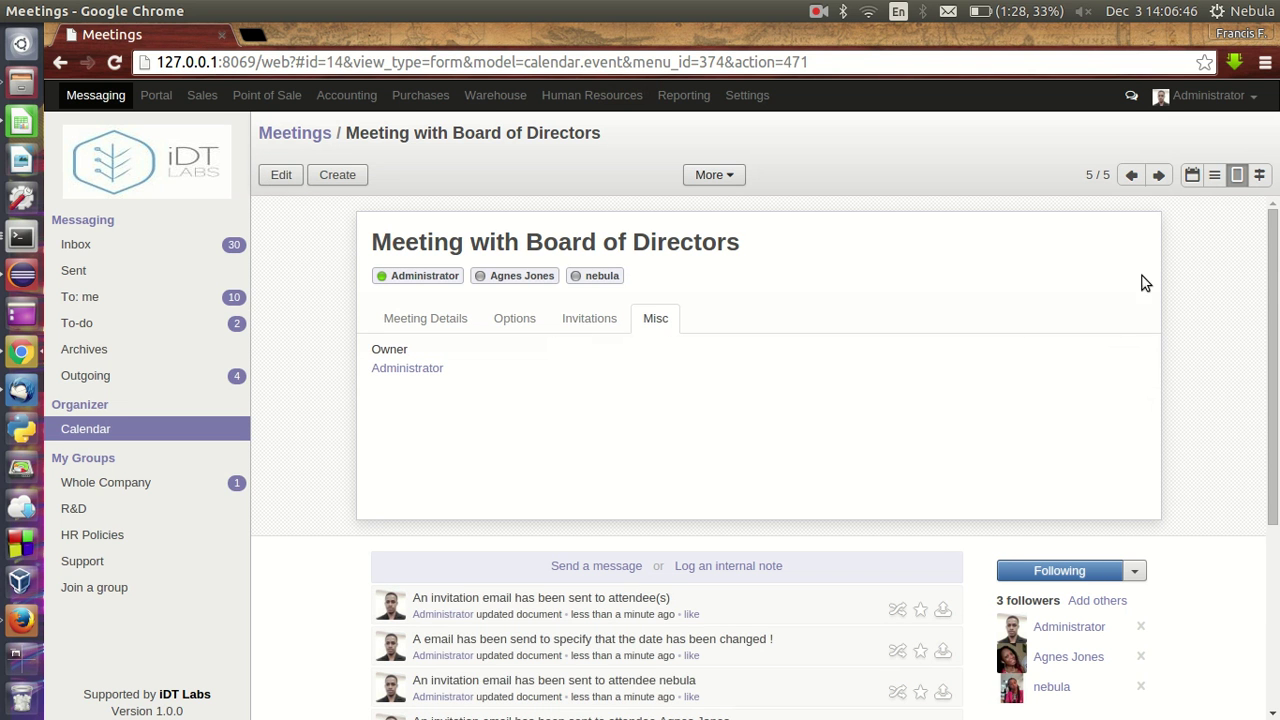
{"action": "left_click", "coordinate": [1214, 175]}
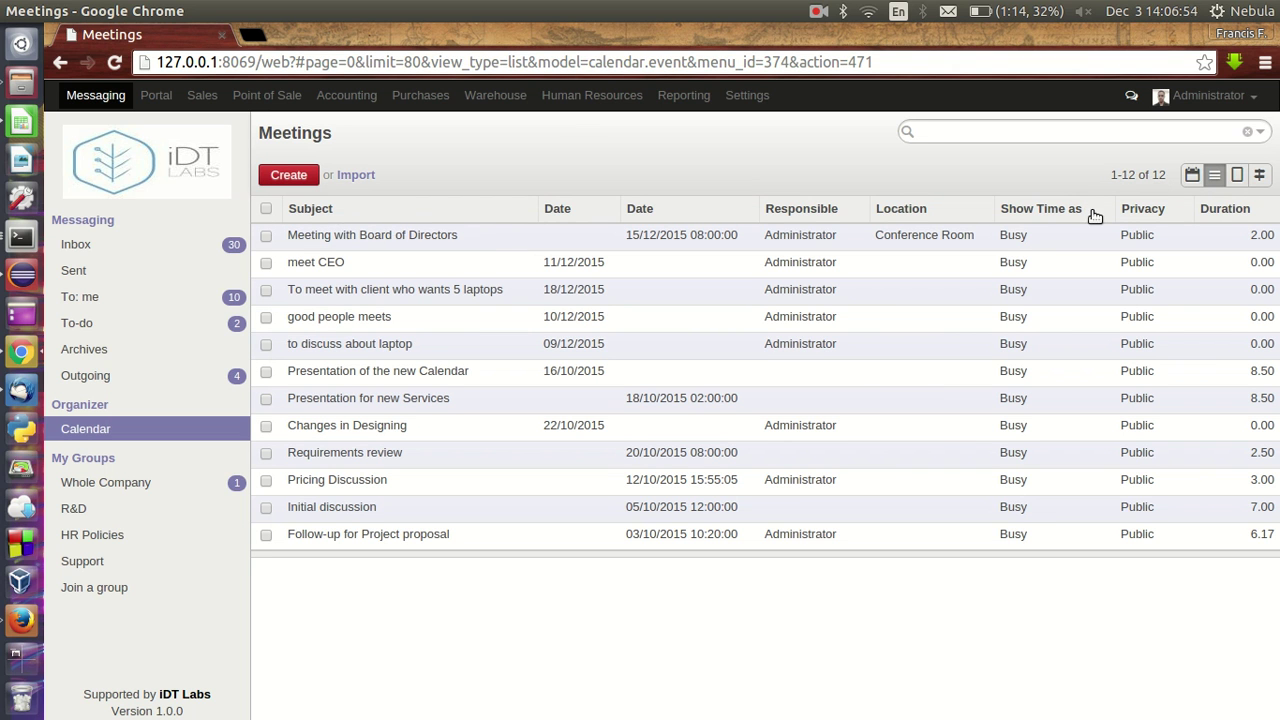
- Reopen the Board of Directors meeting, review its tabs, save it, and return to the 12-meeting list
{"action": "left_click", "coordinate": [596, 237]}
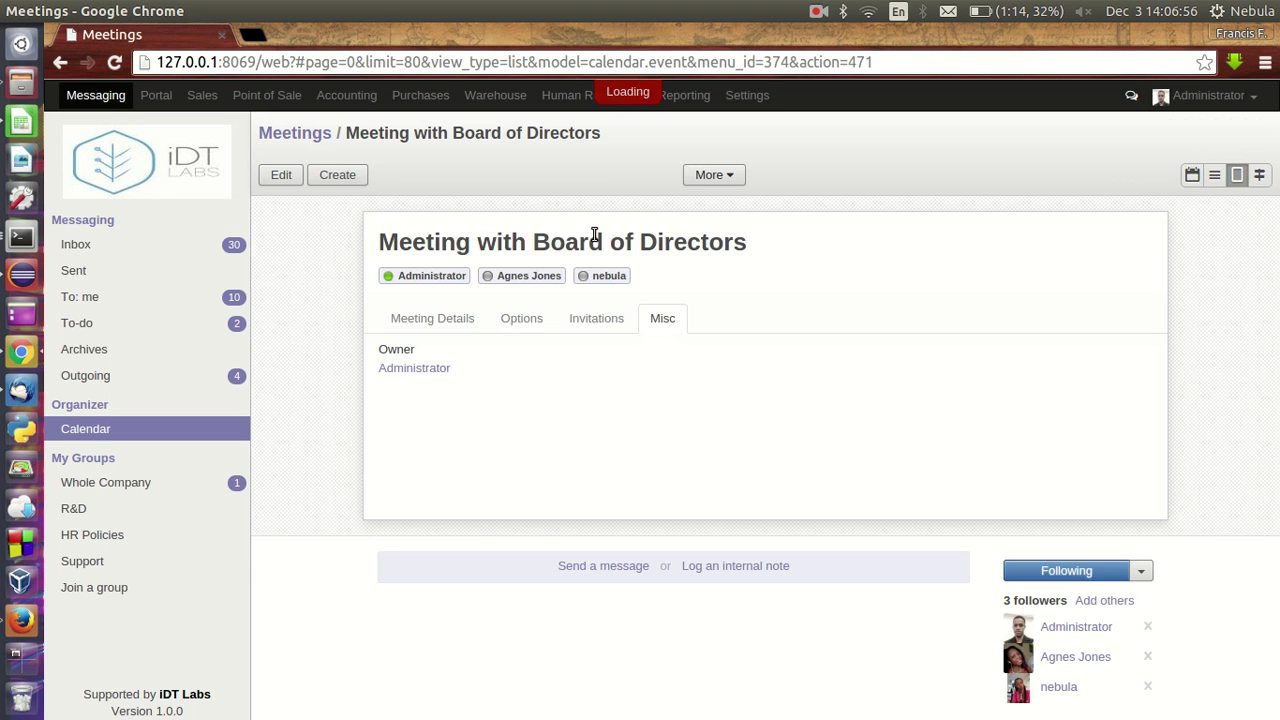
{"action": "left_click", "coordinate": [283, 176]}
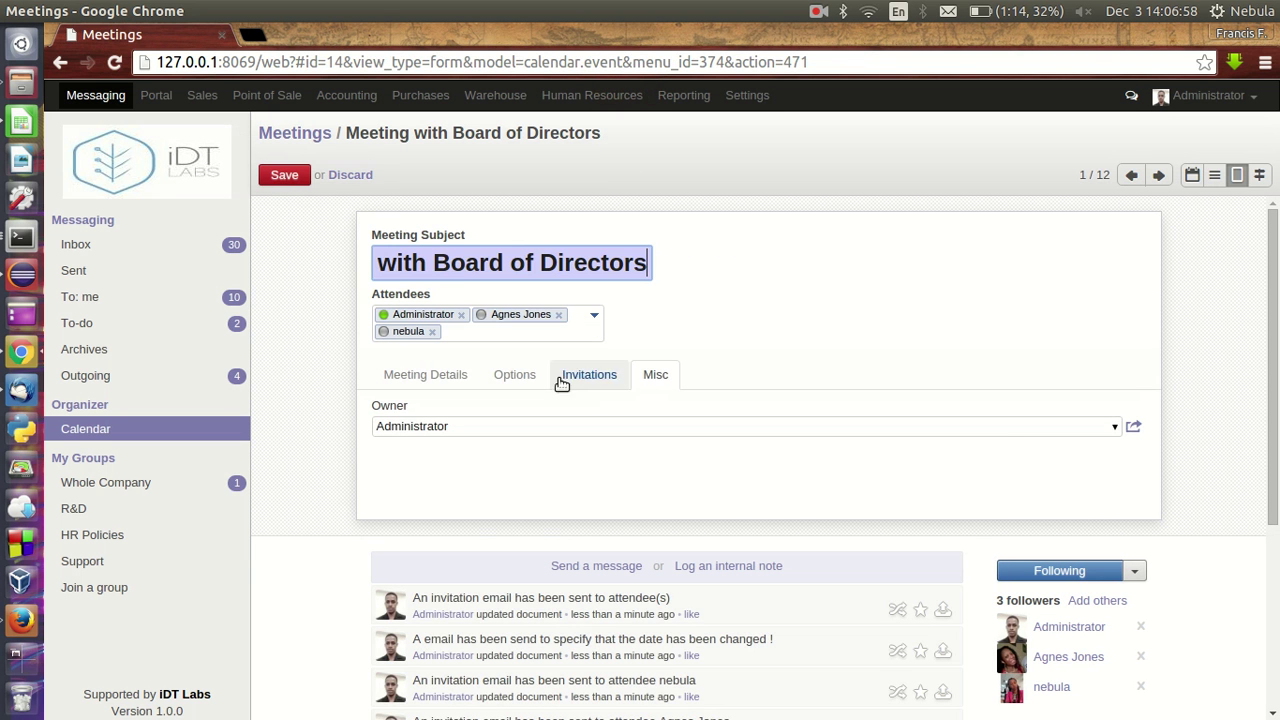
{"action": "left_click", "coordinate": [438, 374]}
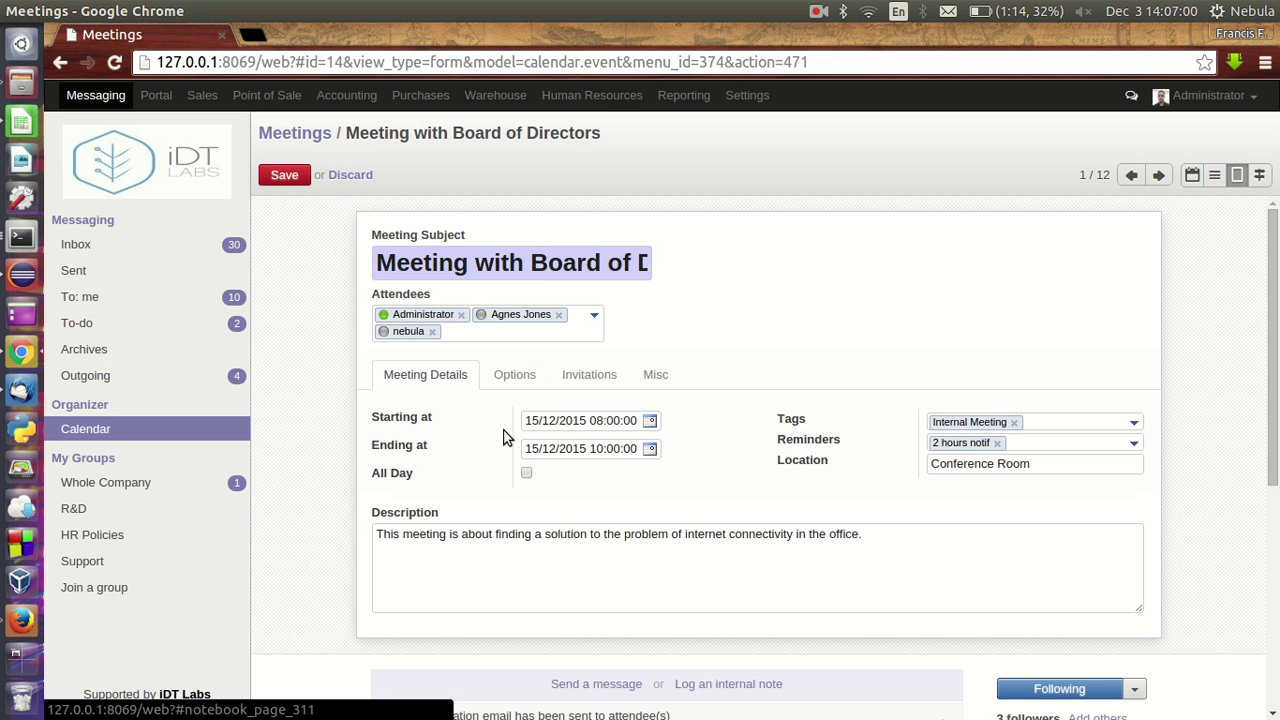
{"action": "scroll", "coordinate": [909, 325], "scroll_direction": "down", "scroll_amount": 2}
{"action": "scroll", "coordinate": [909, 325], "scroll_direction": "up", "scroll_amount": 2}
{"action": "left_click", "coordinate": [510, 375]}
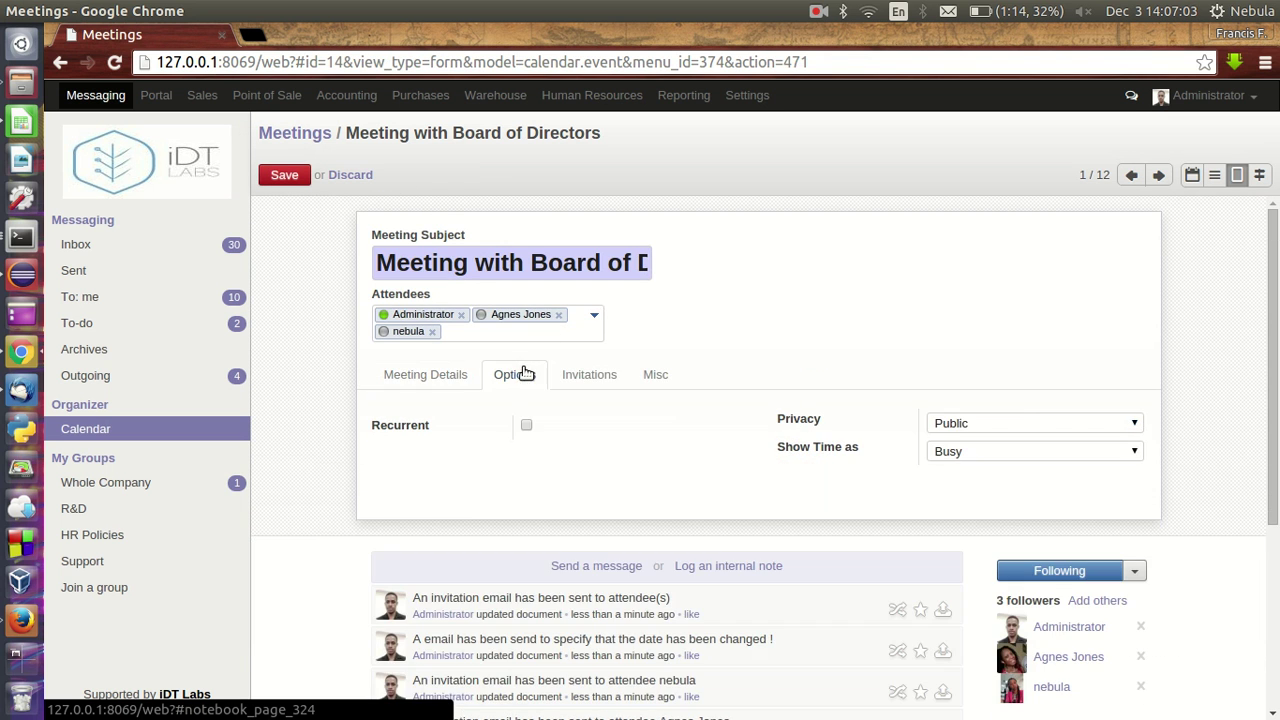
{"action": "left_click", "coordinate": [586, 390]}
{"action": "left_click", "coordinate": [642, 380]}
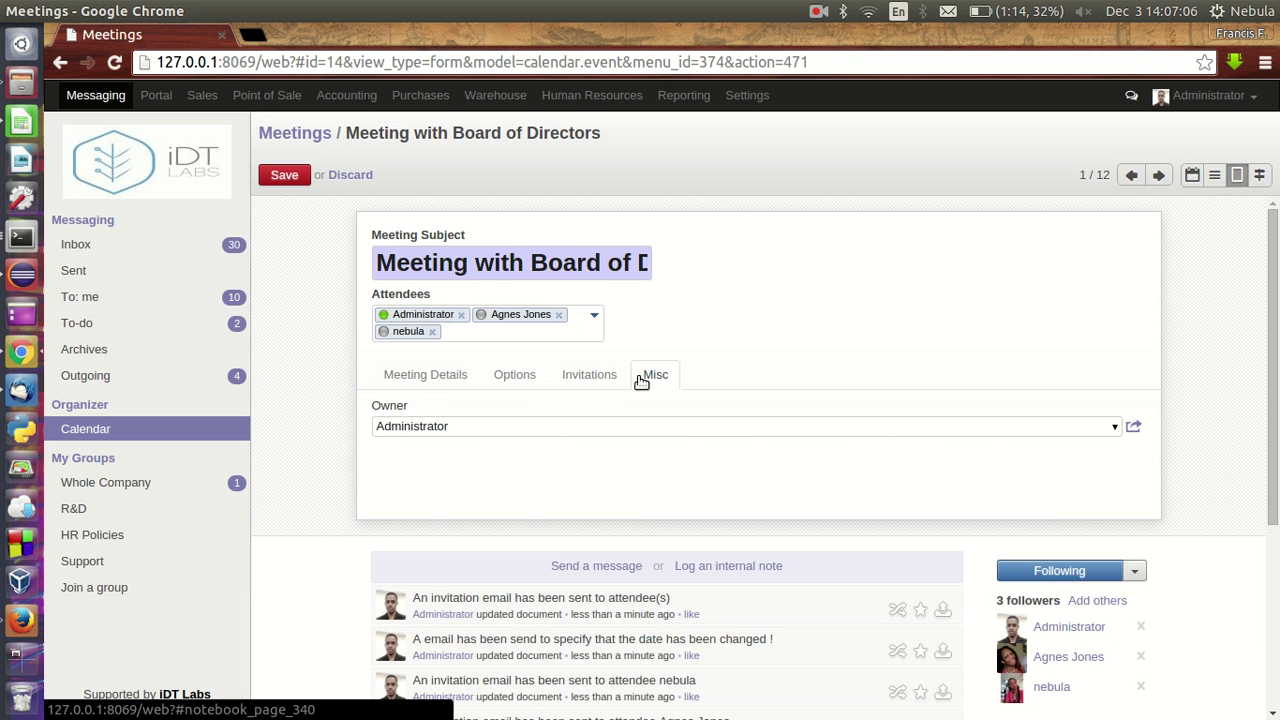
{"action": "left_click", "coordinate": [283, 180]}
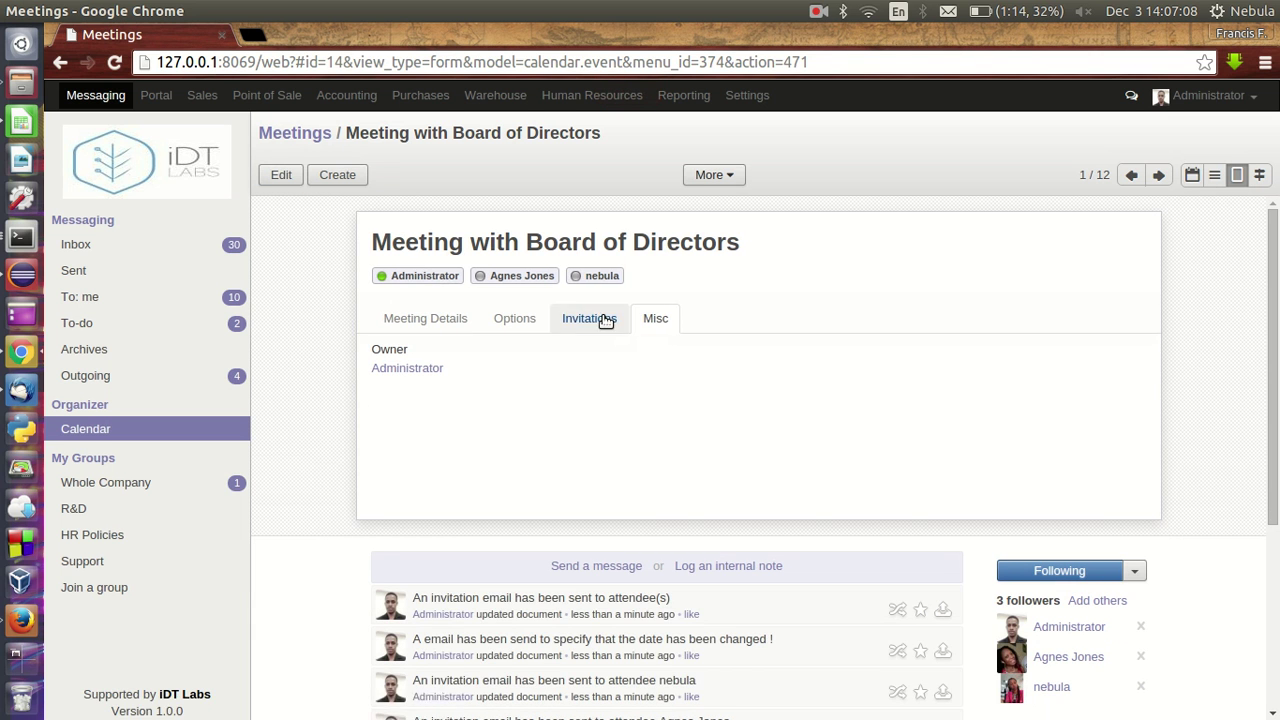
{"action": "left_click", "coordinate": [1215, 174]}
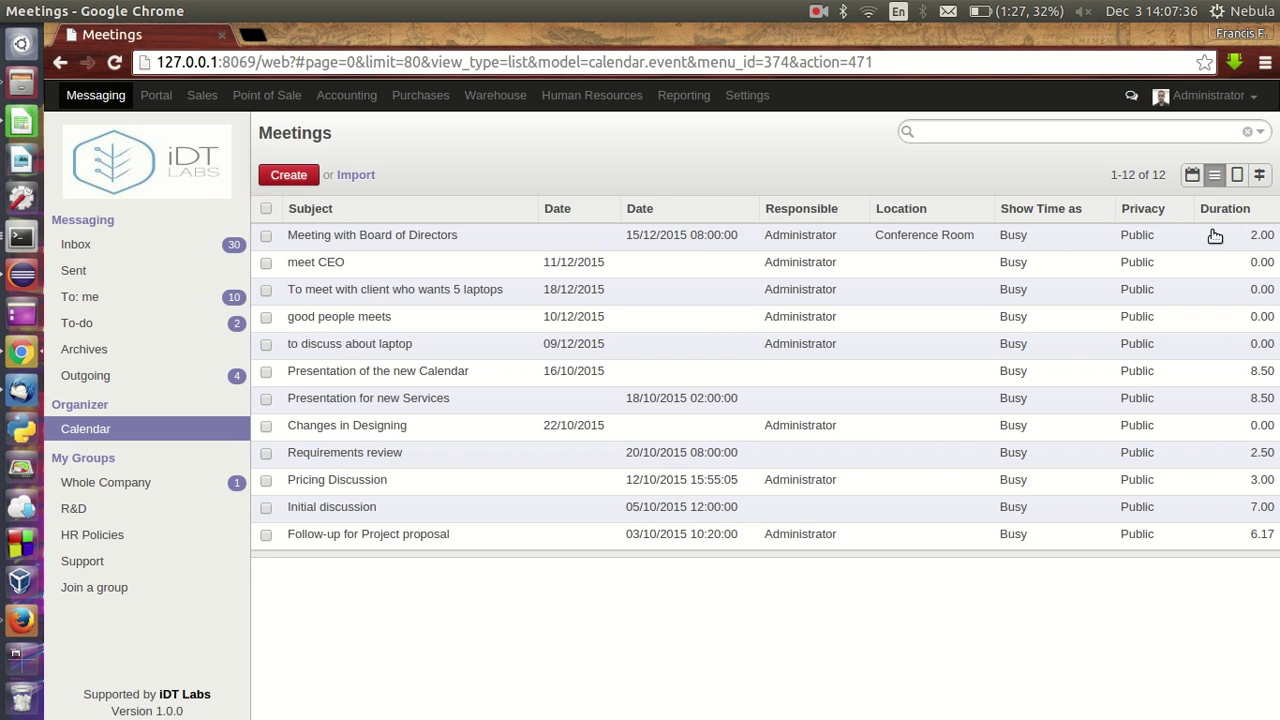
- Scroll through the meeting's followers and messages, return to the calendar, and launch a second browser
{"action": "left_click", "coordinate": [1237, 178]}
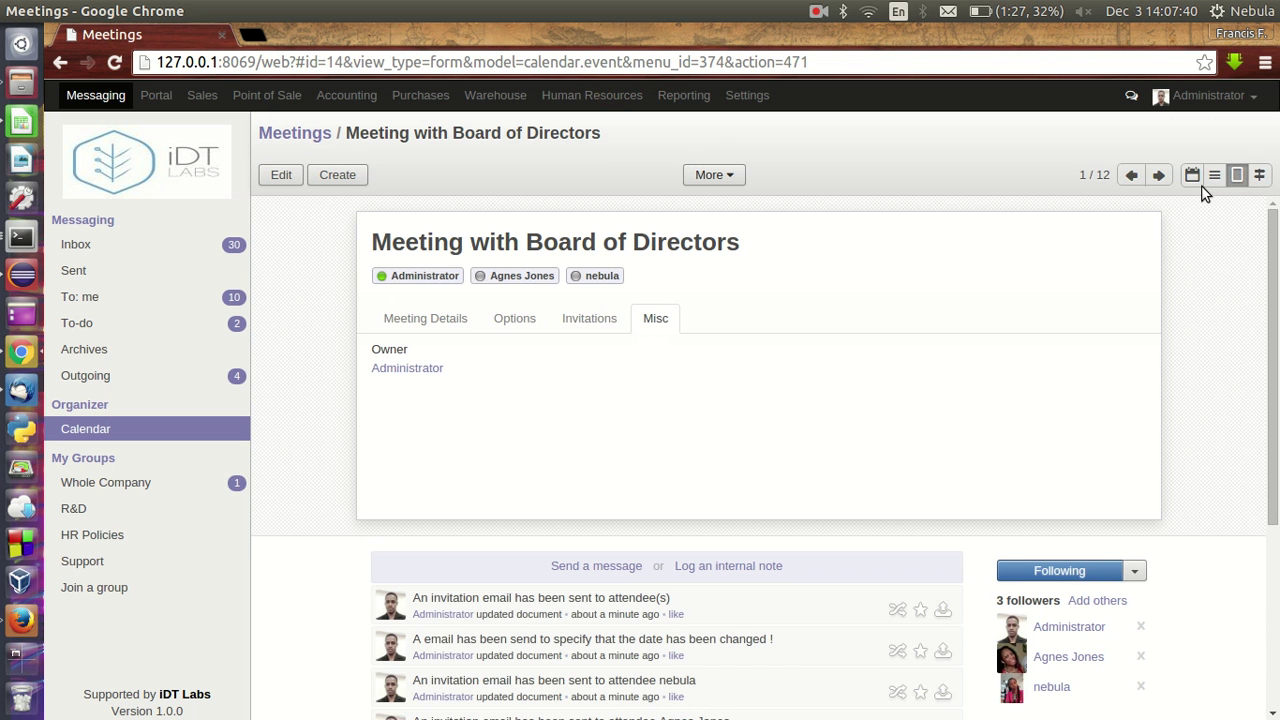
{"action": "scroll", "coordinate": [1180, 477], "scroll_direction": "down", "scroll_amount": 3}
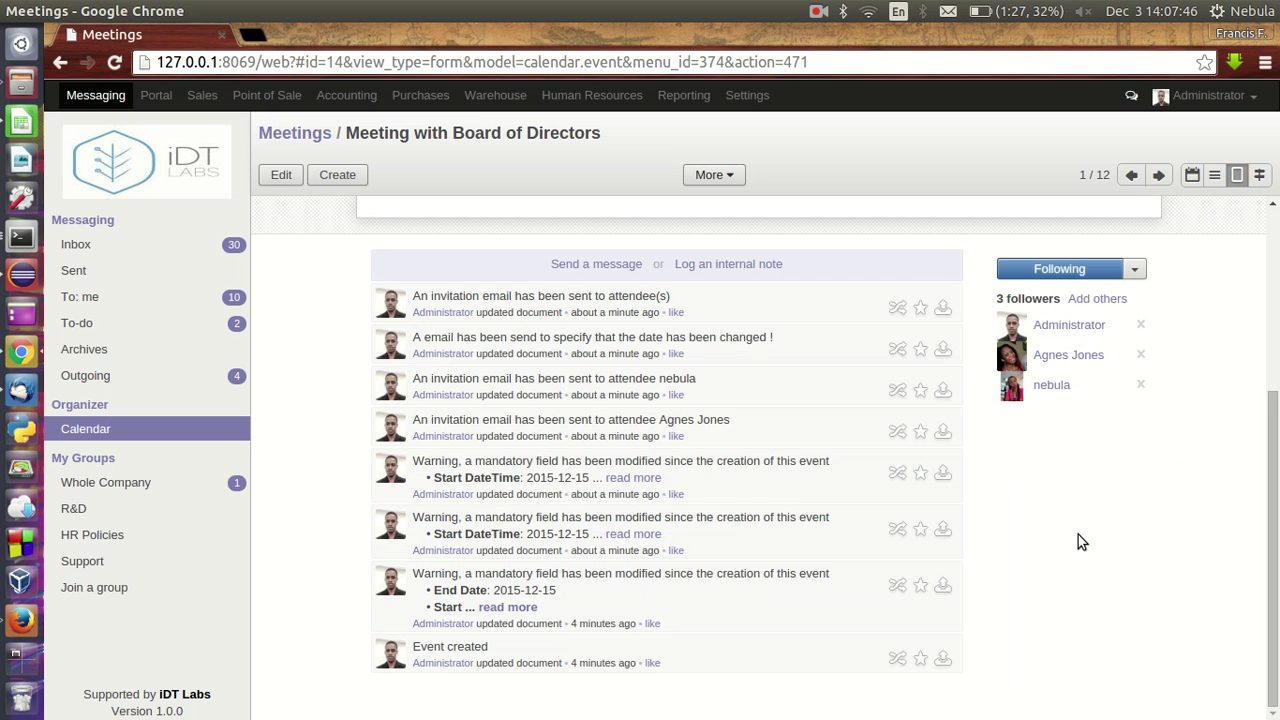
{"action": "scroll", "coordinate": [1078, 534], "scroll_direction": "up", "scroll_amount": 3}
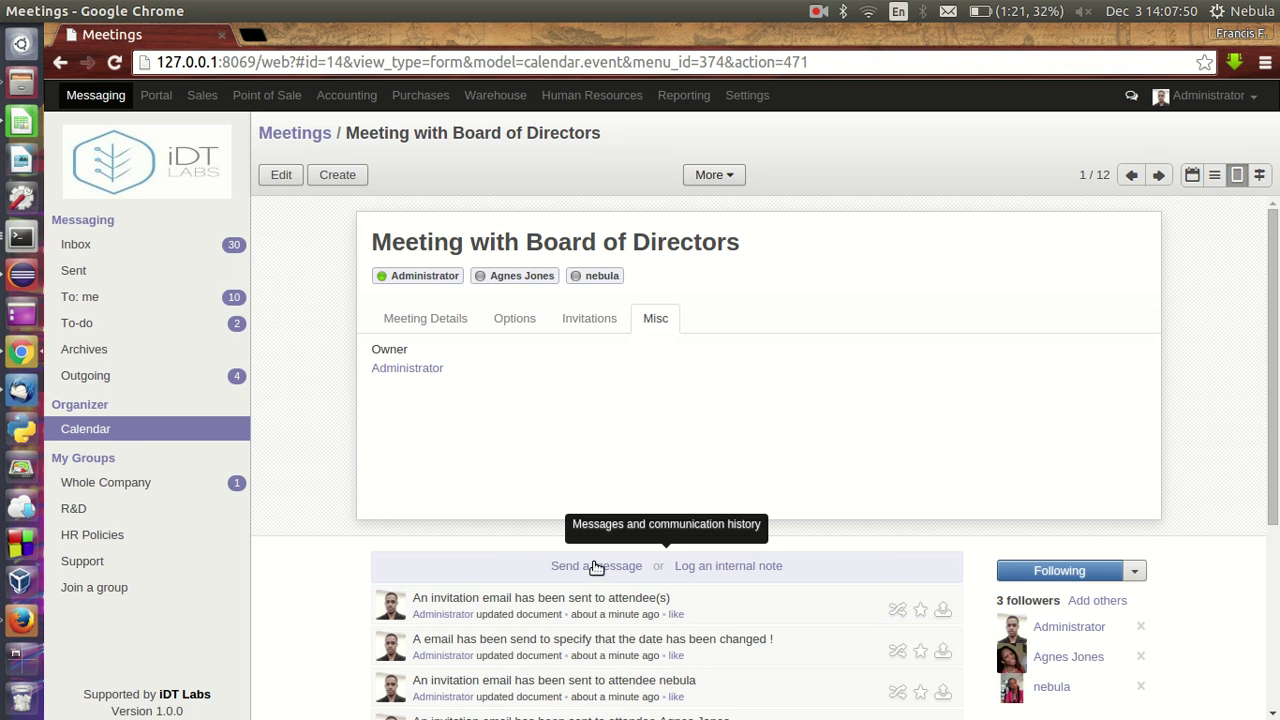
{"action": "left_click", "coordinate": [100, 430]}
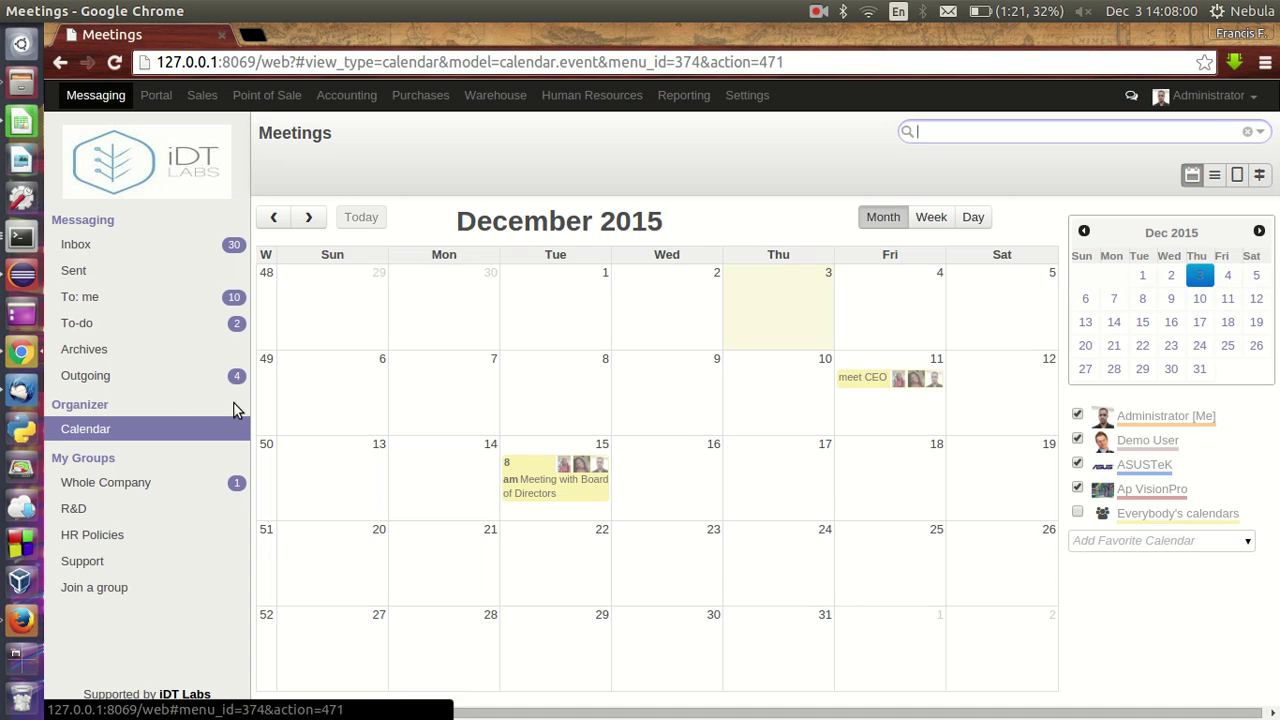
{"action": "left_click", "coordinate": [22, 620]}
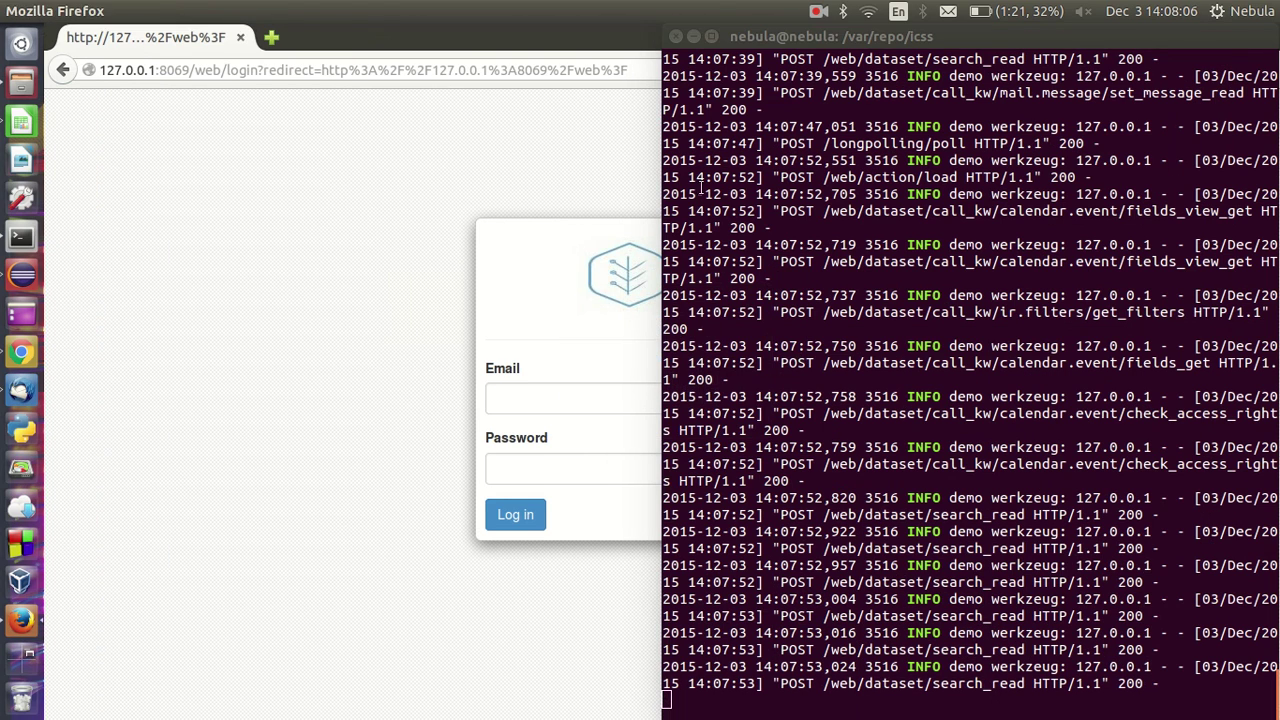
- Sign in to Odoo as the second user using the saved login
{"action": "left_click", "coordinate": [694, 36]}
{"action": "left_click", "coordinate": [554, 400]}
{"action": "type", "text": "neb"}
{"action": "left_click", "coordinate": [554, 419]}
{"action": "left_click", "coordinate": [518, 513]}
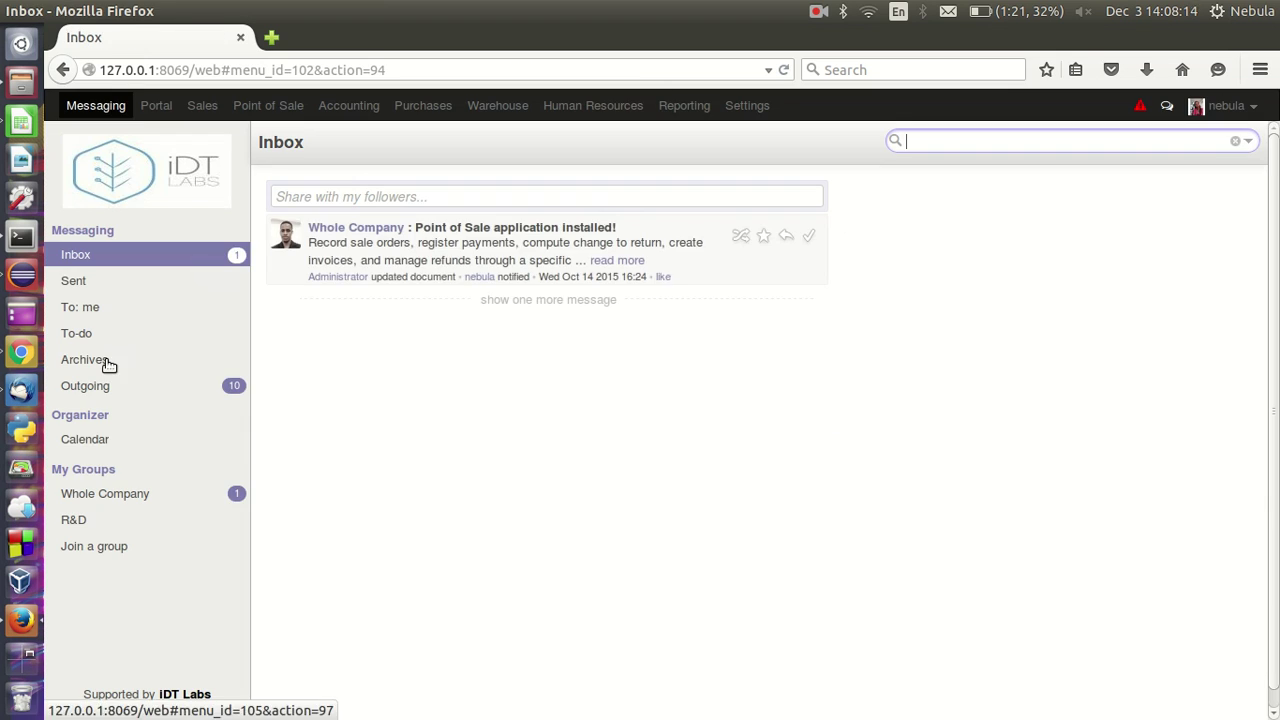
- Inspect the failed Board of Directors invitation in Outgoing mail, then go to the Meetings calendar
{"action": "left_click", "coordinate": [118, 390]}
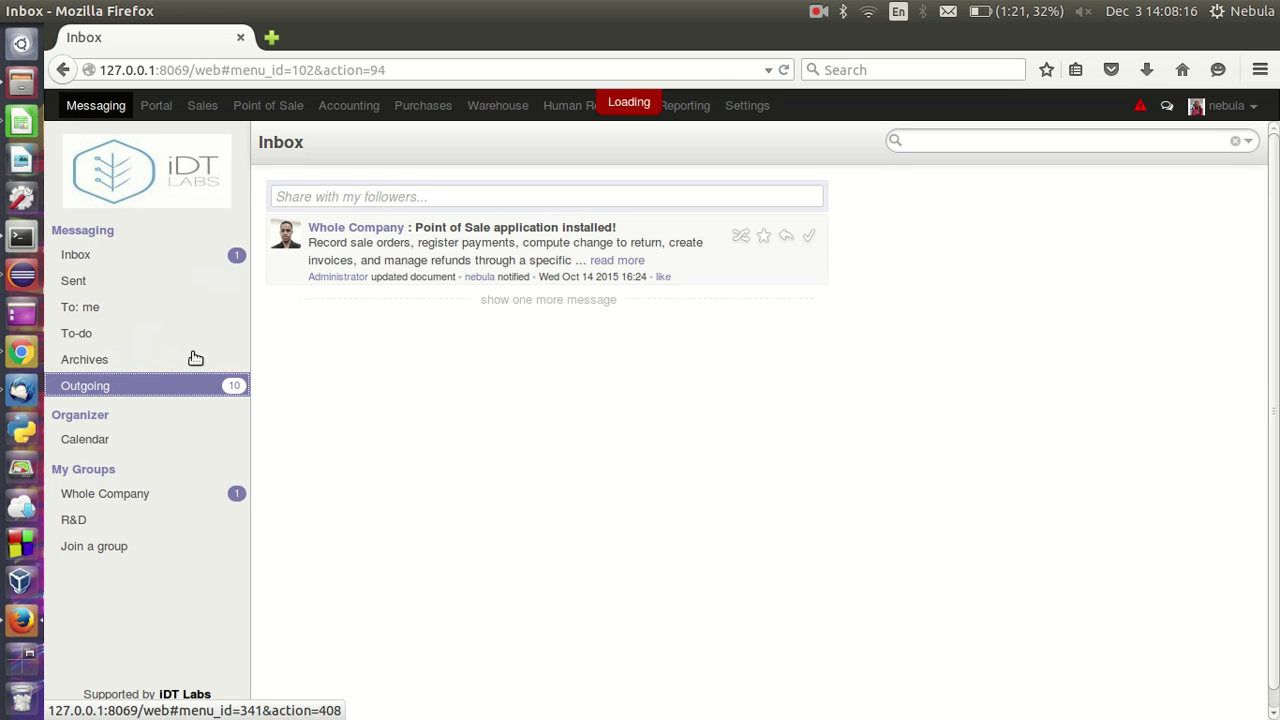
{"action": "left_click", "coordinate": [476, 247]}
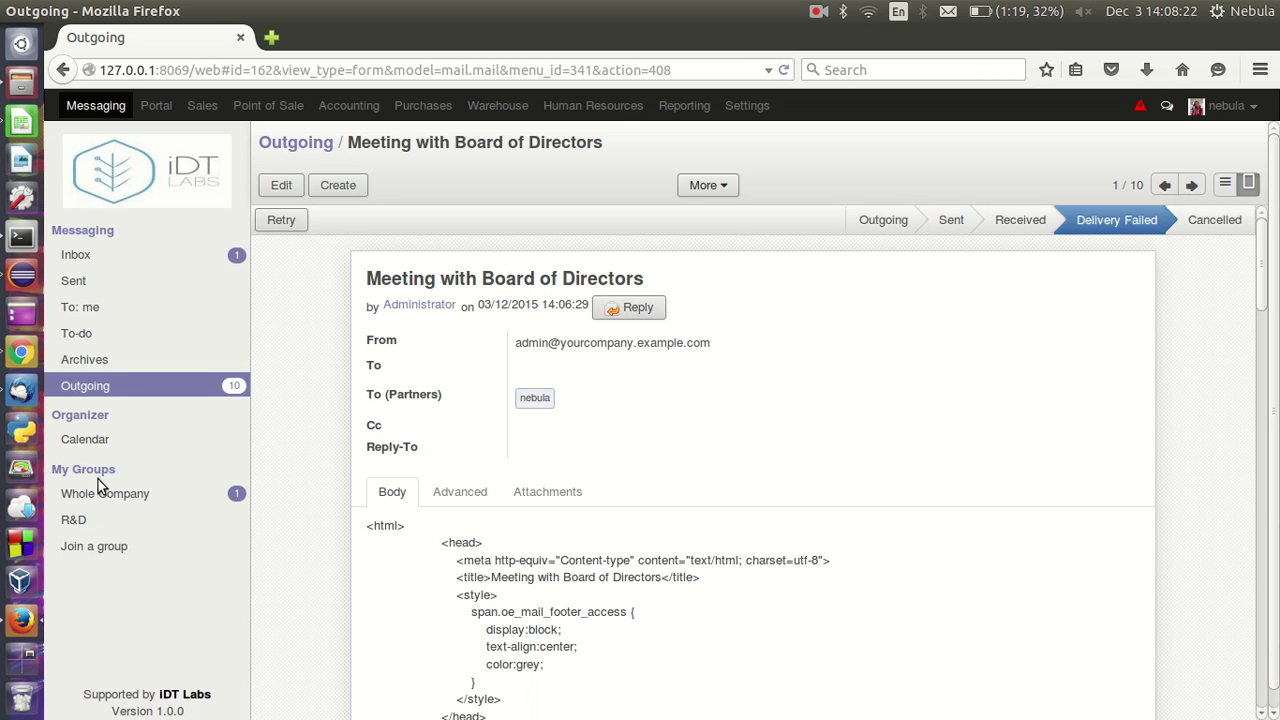
{"action": "left_click", "coordinate": [86, 442]}
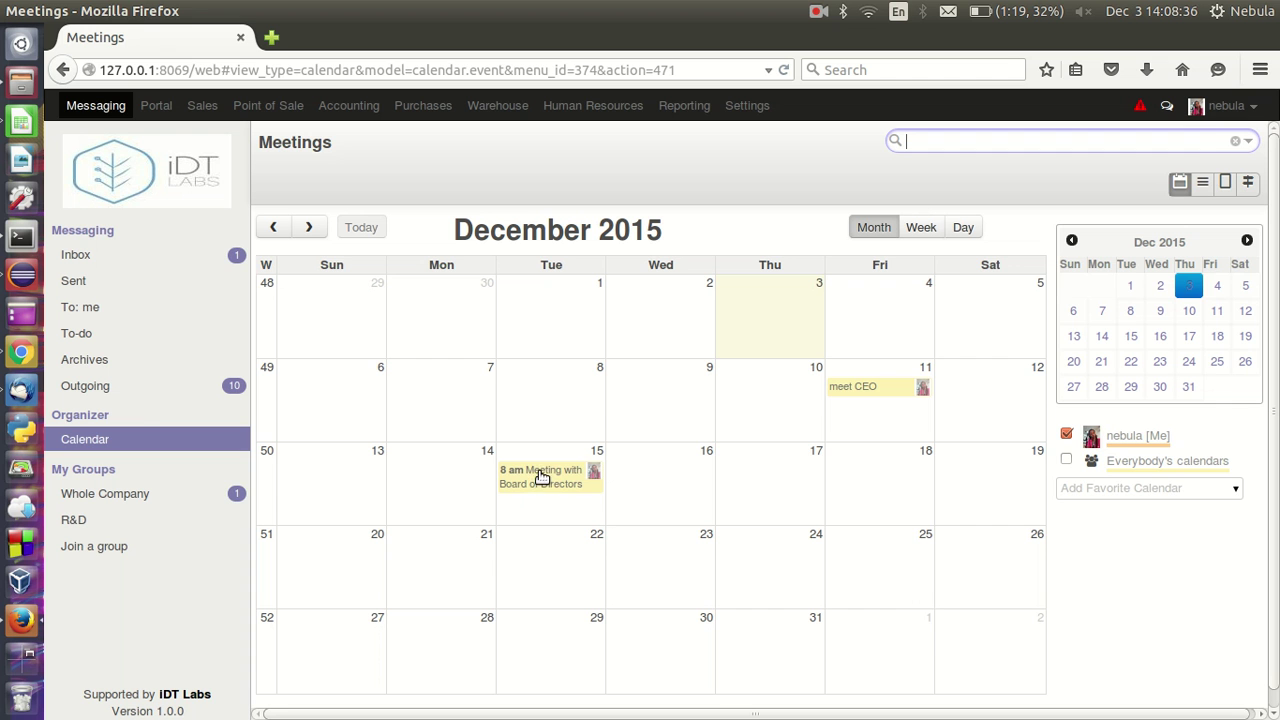
{"action": "left_click", "coordinate": [21, 352]}
{"action": "left_click", "coordinate": [651, 362]}
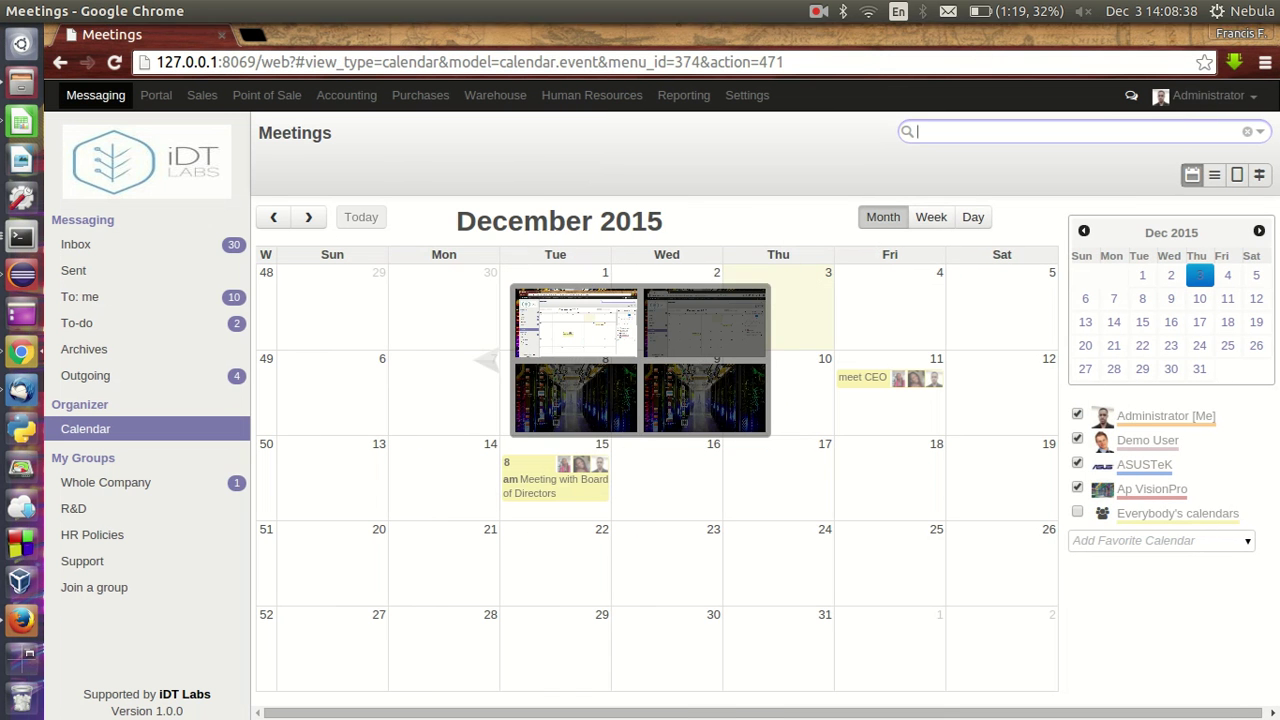
{"action": "left_click", "coordinate": [1128, 540]}
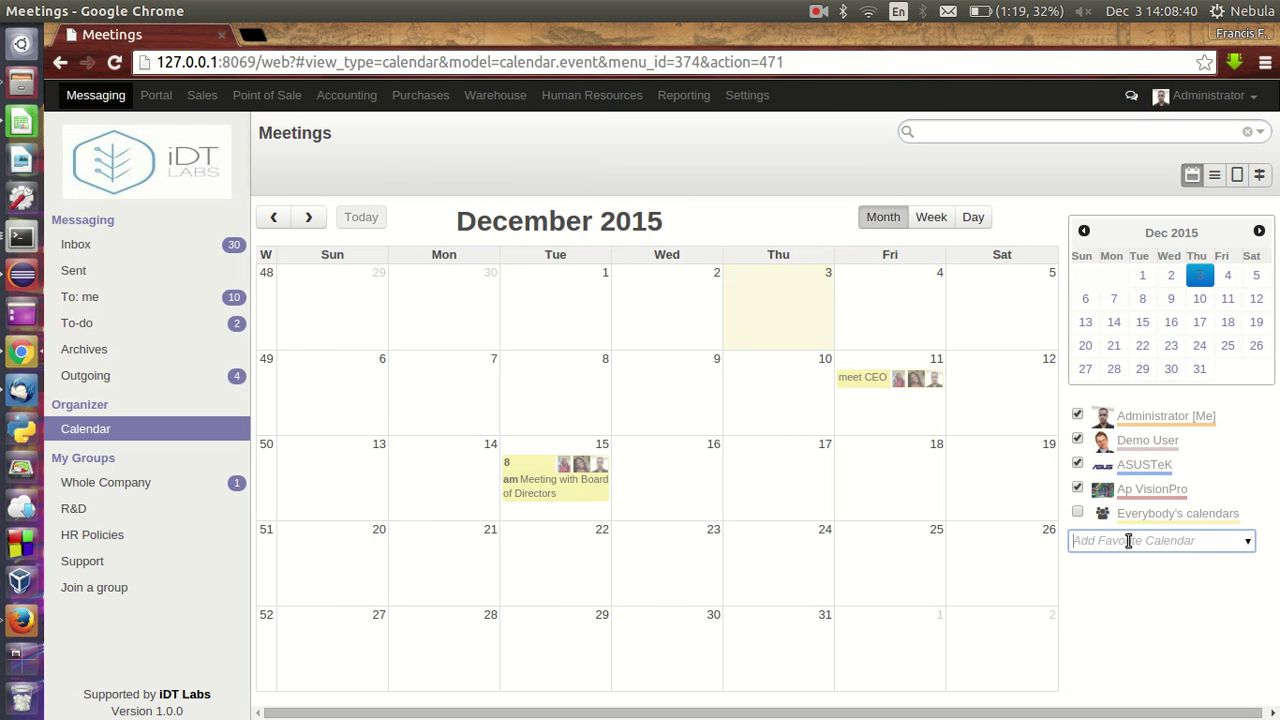
{"action": "left_click", "coordinate": [798, 468]}
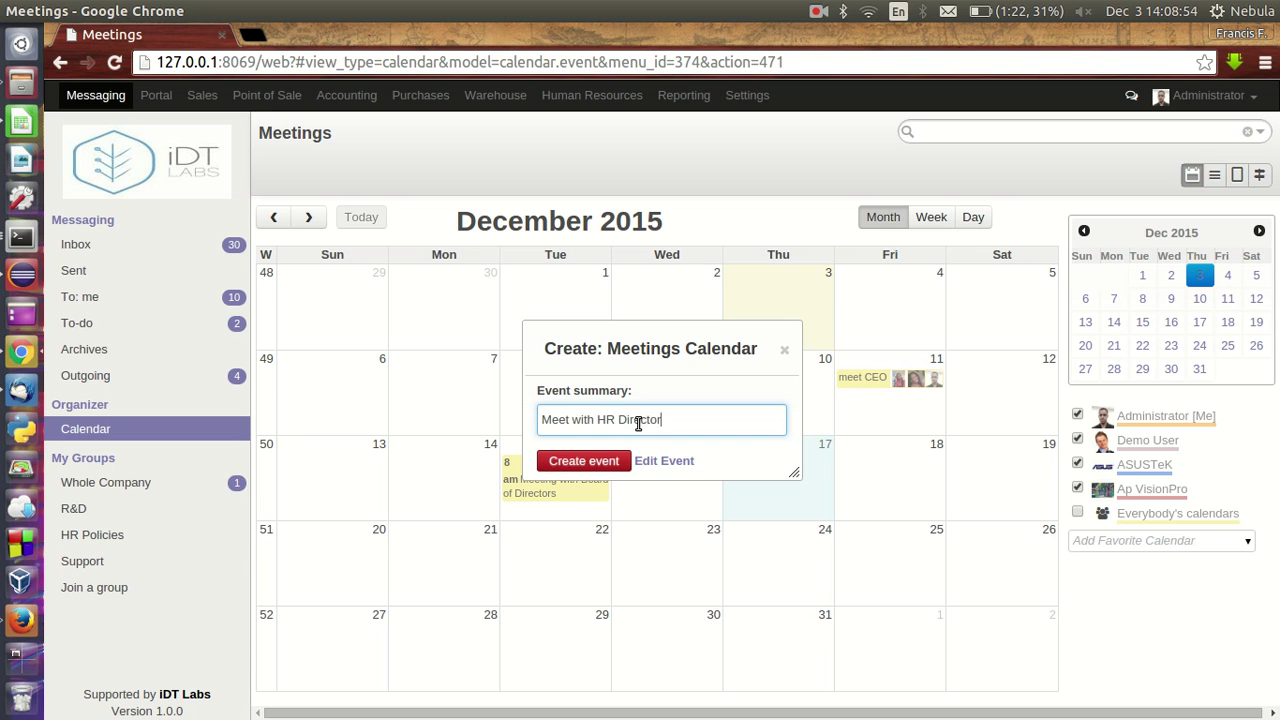
{"action": "left_click", "coordinate": [586, 462]}
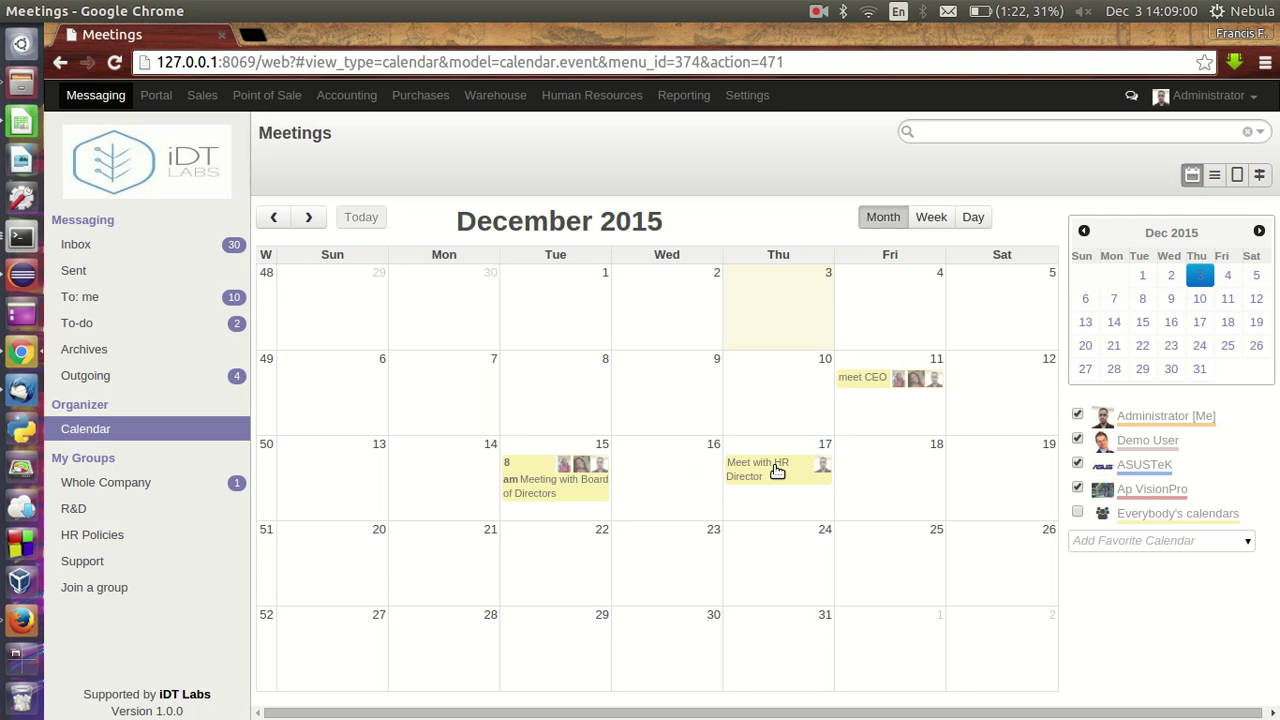
- As the second user, quick-create a 'Meet with CTO' event on Saturday 19 December
{"action": "left_click", "coordinate": [21, 618]}
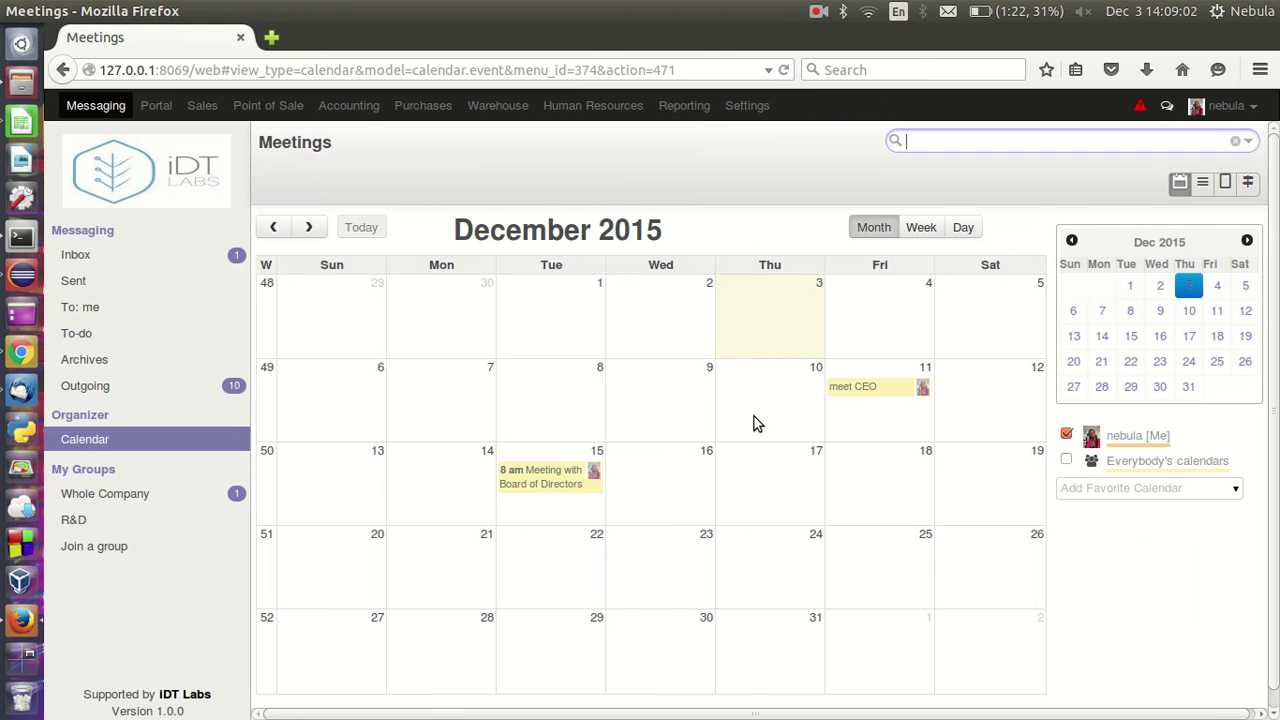
{"action": "left_click", "coordinate": [1002, 464]}
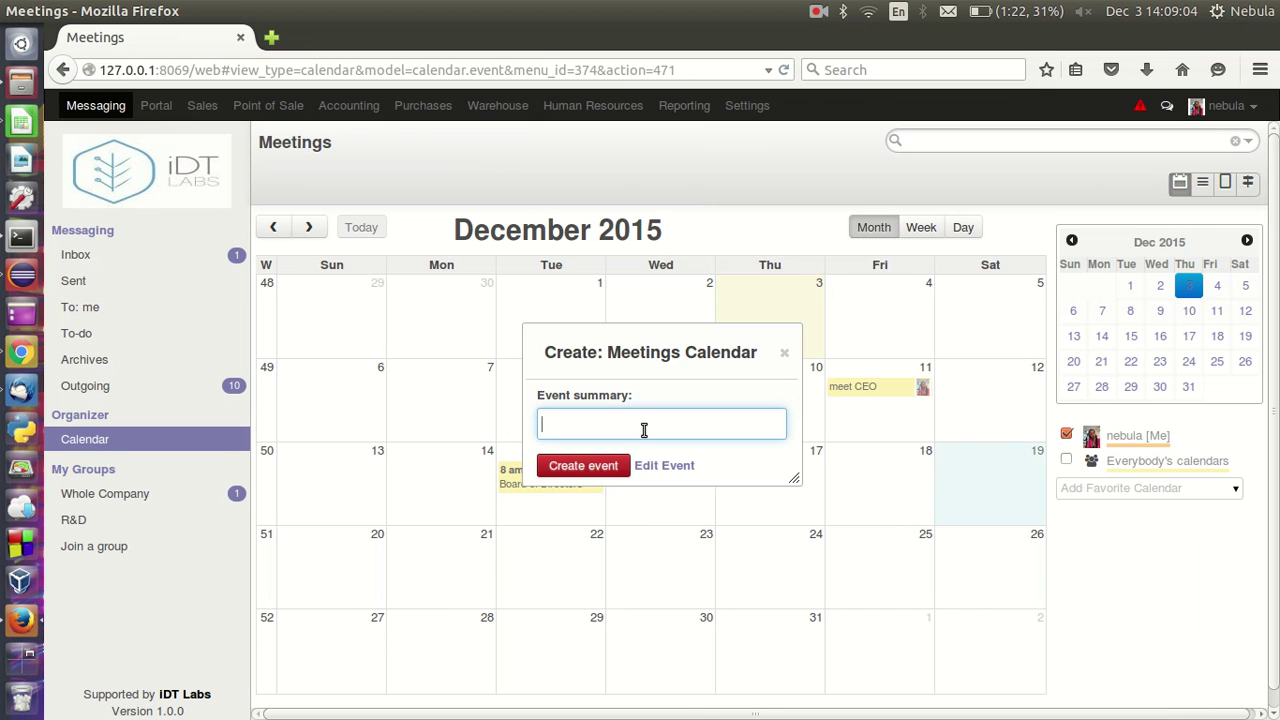
{"action": "type", "text": "mEE"}
{"action": "key", "text": "BackSpace"}
{"action": "key", "text": "BackSpace"}
{"action": "key", "text": "BackSpace"}
{"action": "type", "text": "Meet with CTO"}
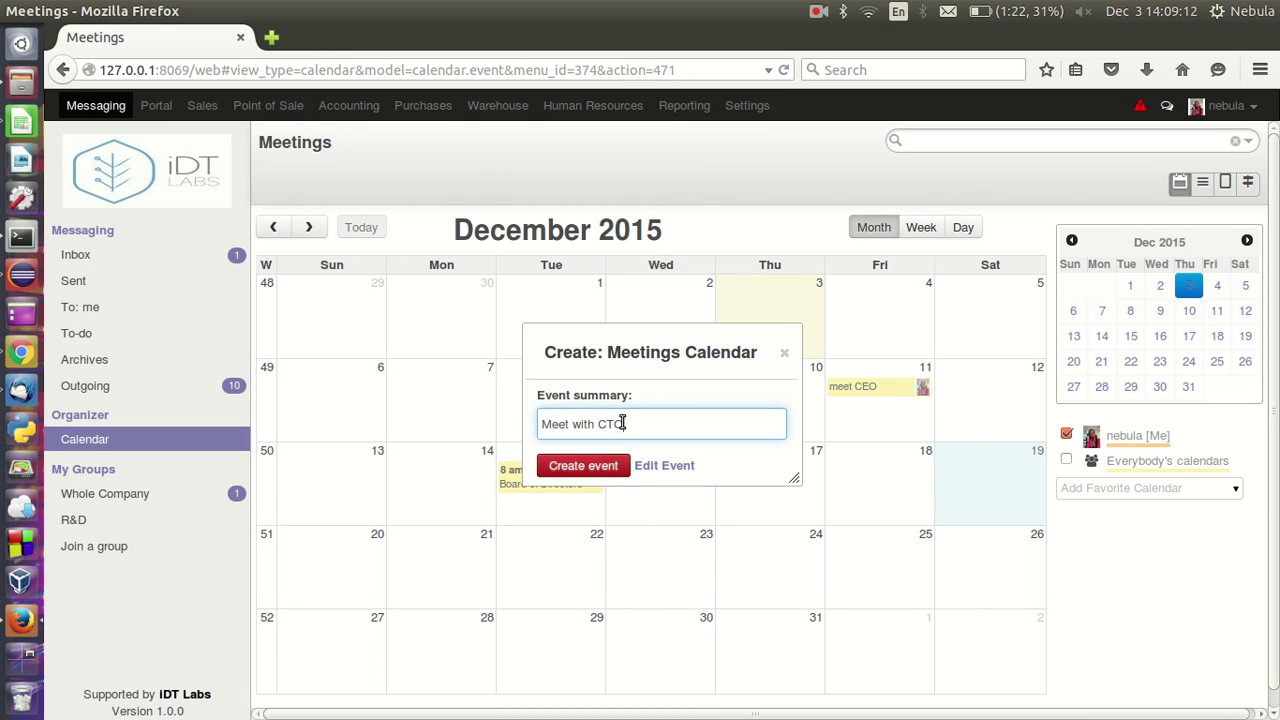
{"action": "left_click", "coordinate": [580, 468]}
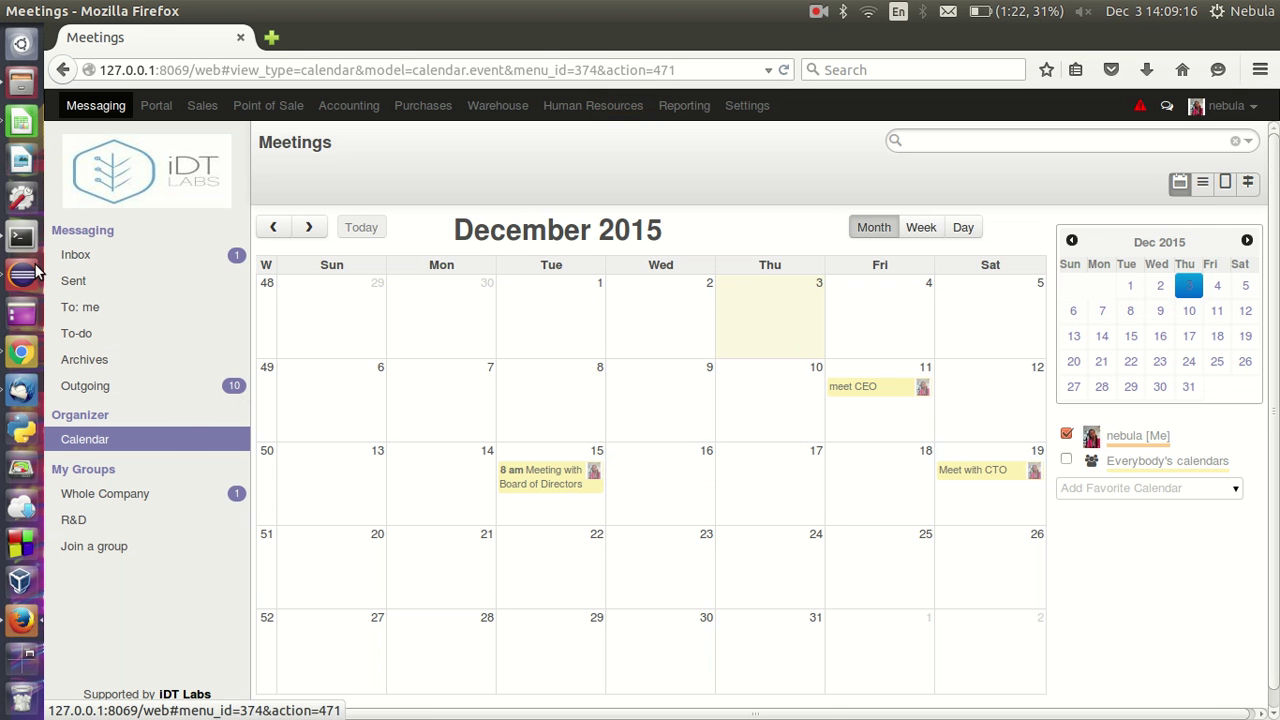
- Search for the second user and add their calendar to the Administrator's favorite calendars
{"action": "left_click", "coordinate": [21, 352]}
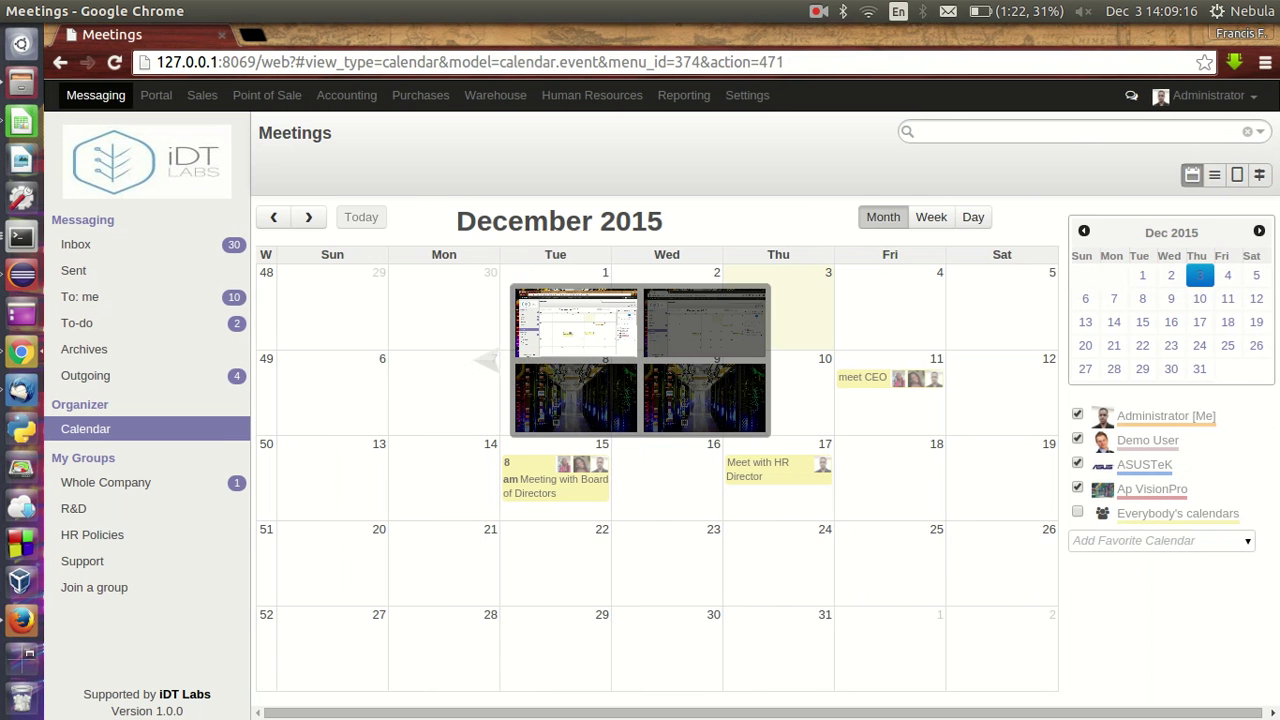
{"action": "left_click", "coordinate": [1142, 540]}
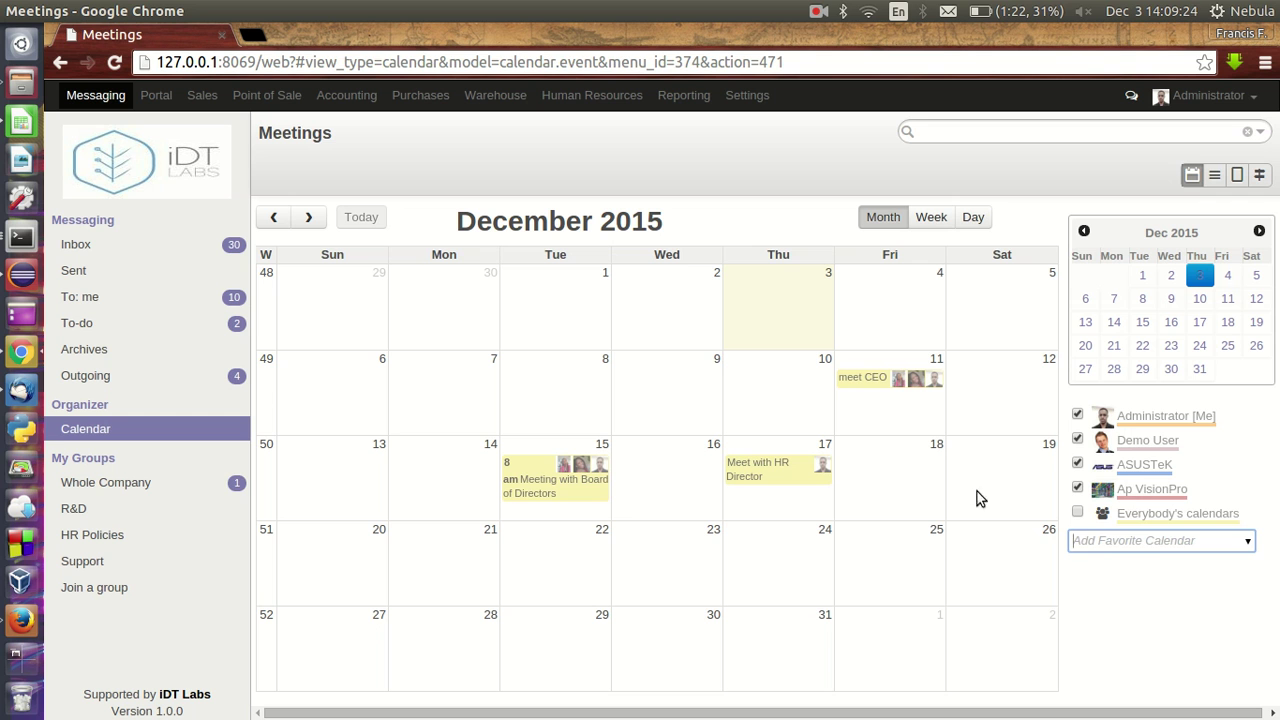
{"action": "left_click", "coordinate": [1089, 540]}
{"action": "type", "text": "nebula"}
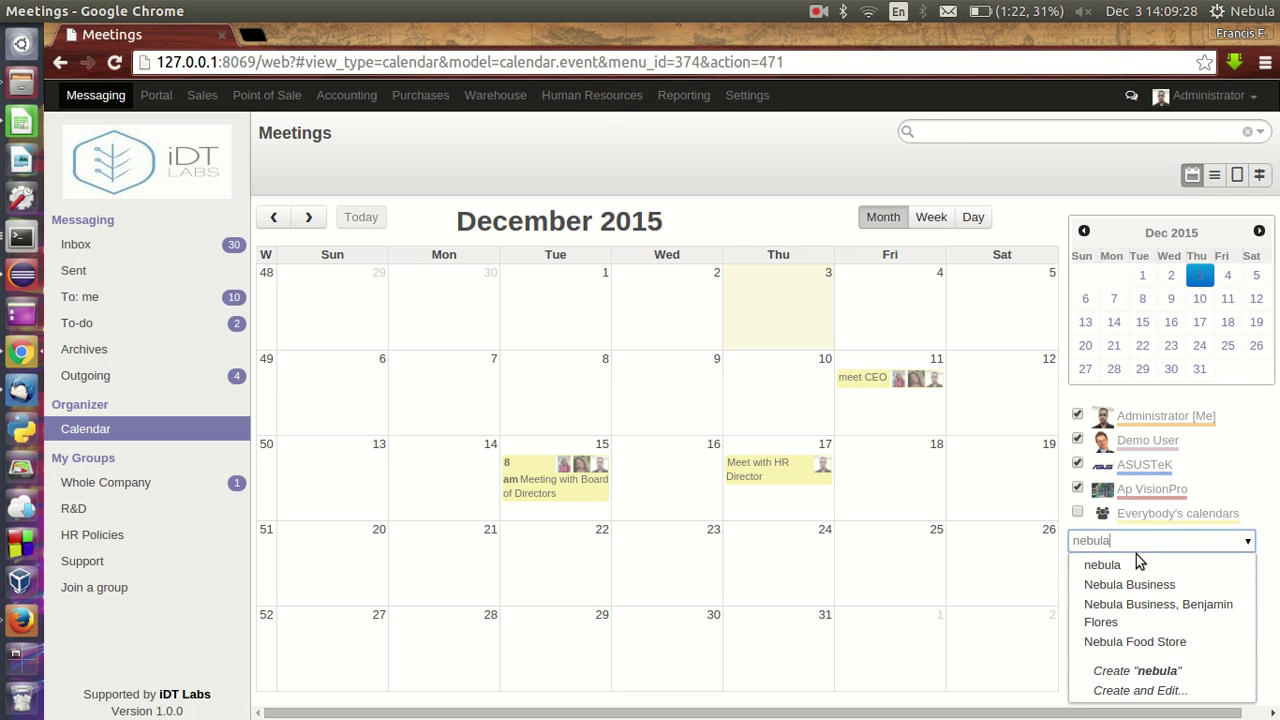
{"action": "left_click", "coordinate": [1134, 565]}
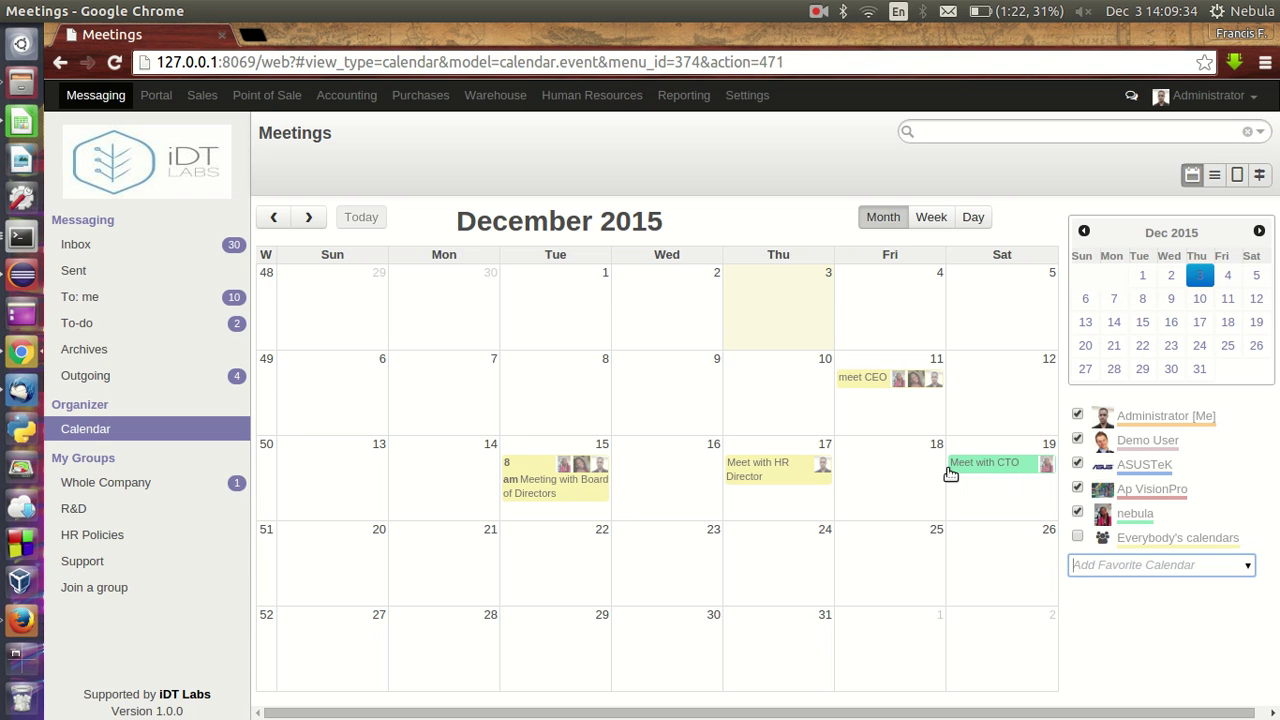
{"action": "left_click", "coordinate": [20, 620]}
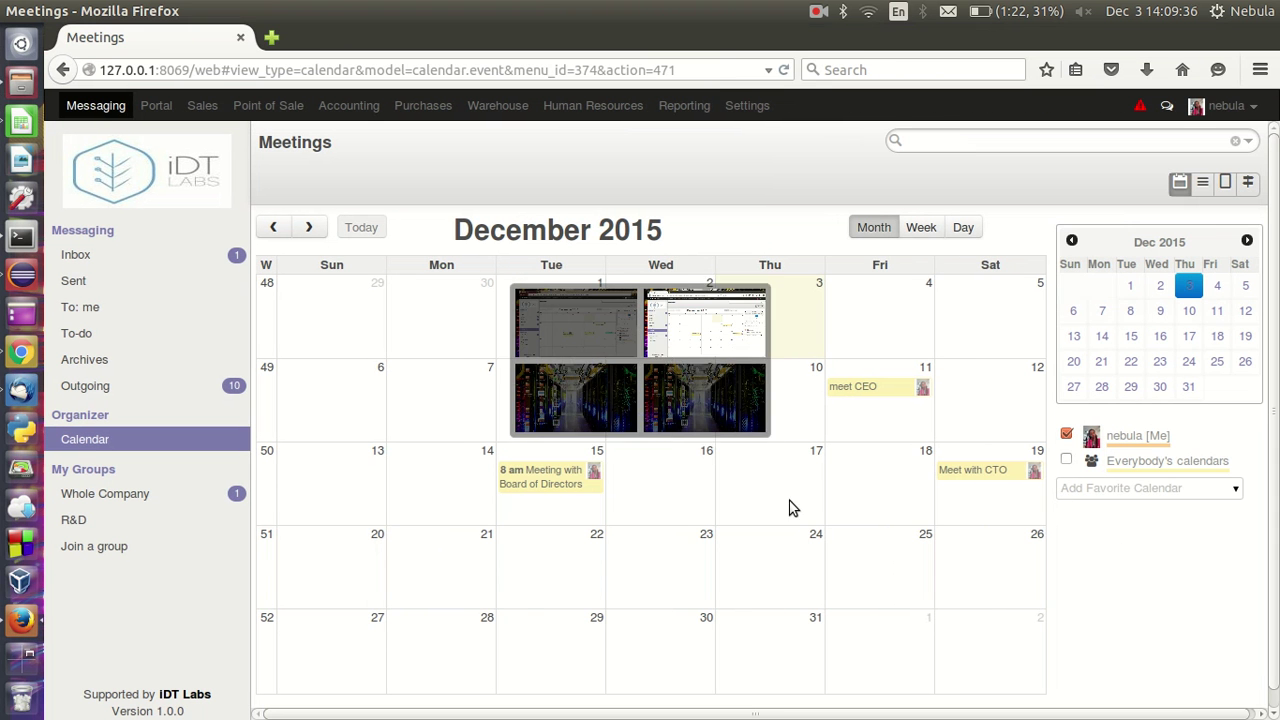
- Clear the favorite-calendar search, enable Everybody's calendars, and view the Meet with HR Director event
{"action": "type", "text": "admin"}
{"action": "key", "text": "BackSpace"}
{"action": "key", "text": "BackSpace"}
{"action": "key", "text": "BackSpace"}
{"action": "key", "text": "BackSpace"}
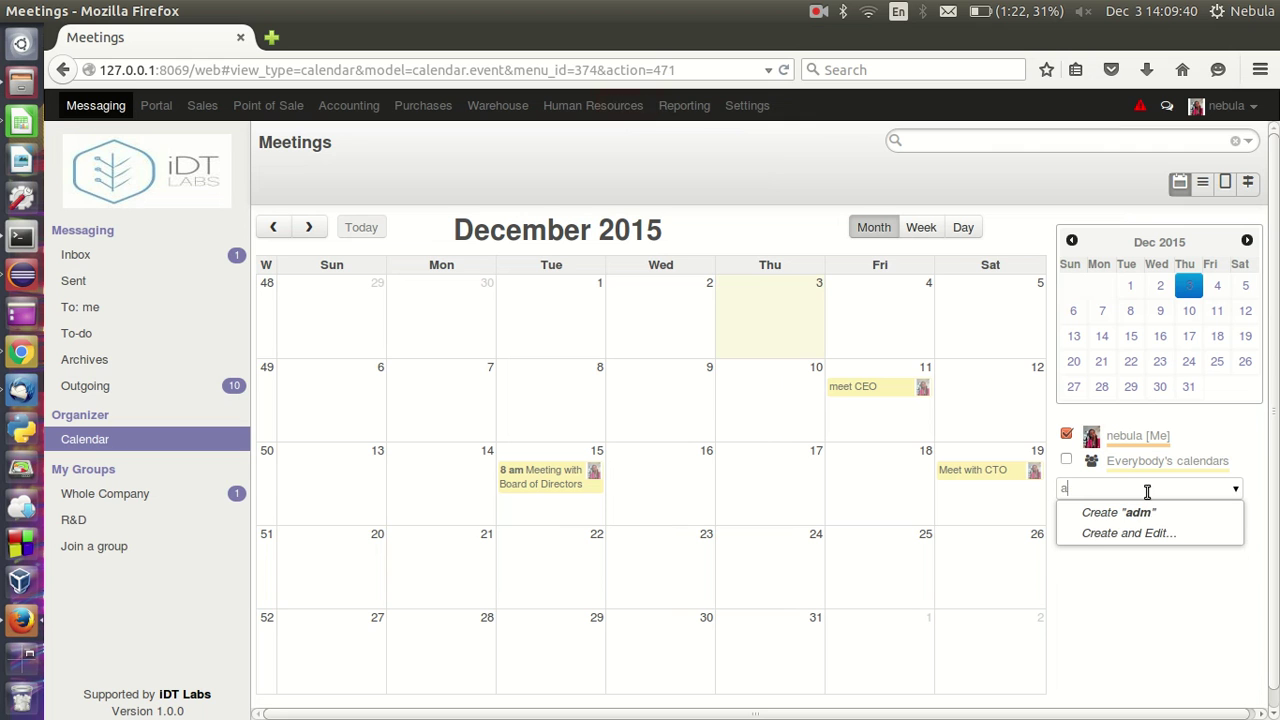
{"action": "key", "text": "BackSpace"}
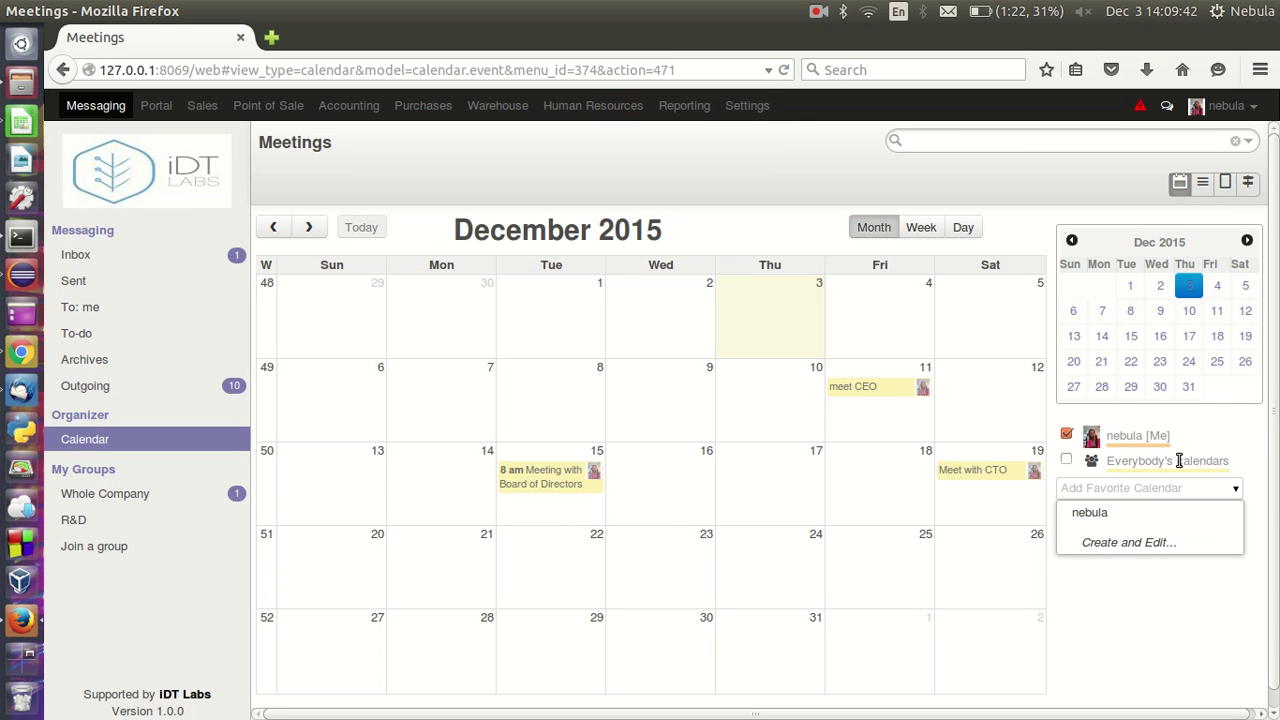
{"action": "left_click", "coordinate": [1236, 492]}
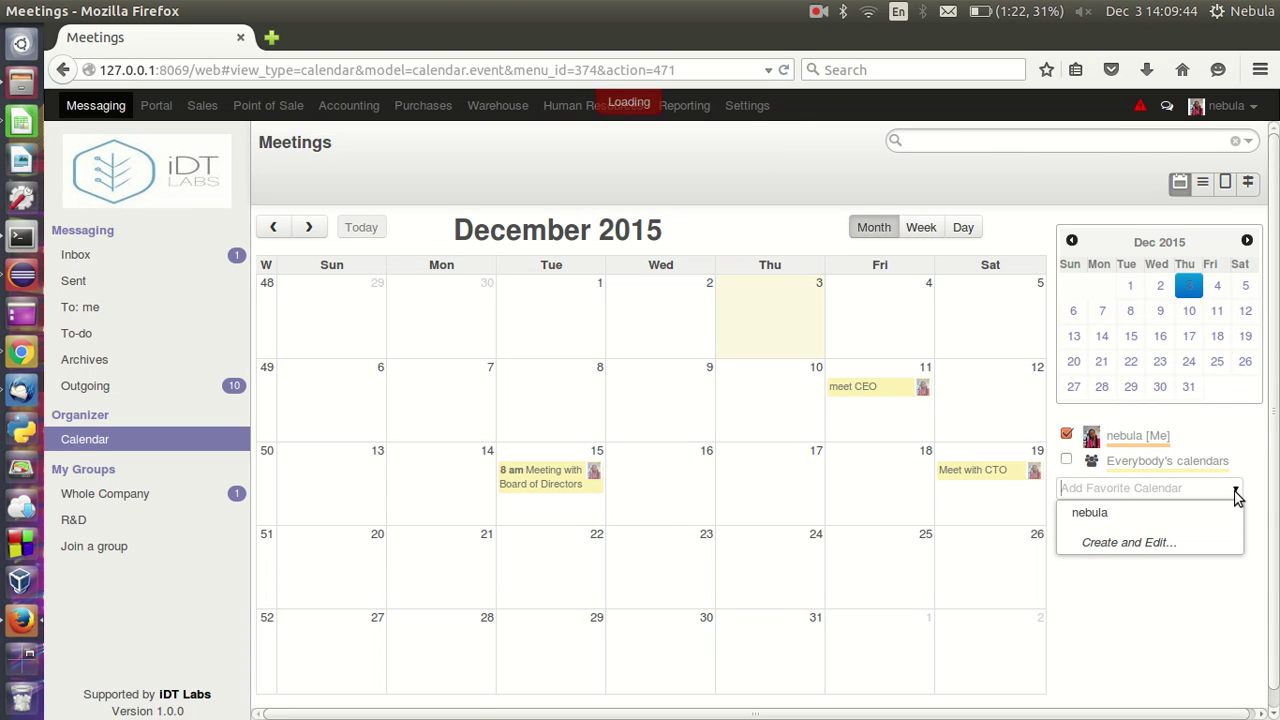
{"action": "left_click", "coordinate": [1236, 492]}
{"action": "left_click", "coordinate": [1066, 459]}
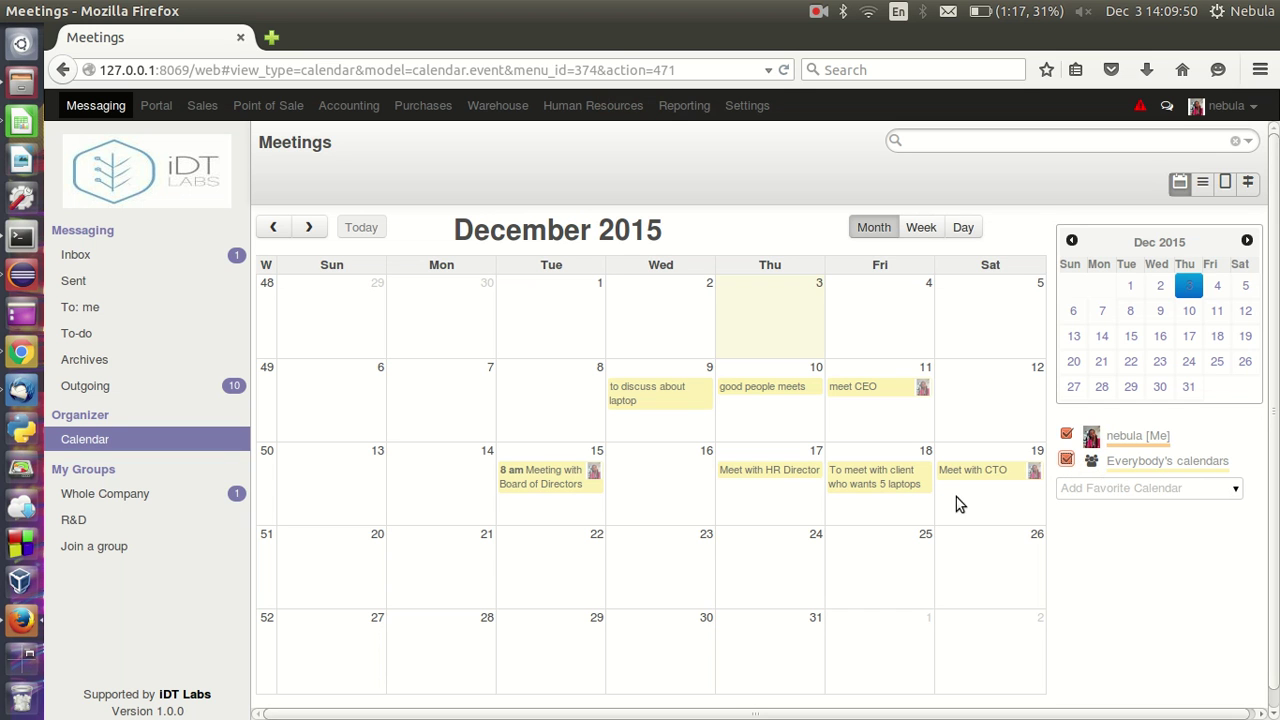
{"action": "left_click", "coordinate": [771, 471]}
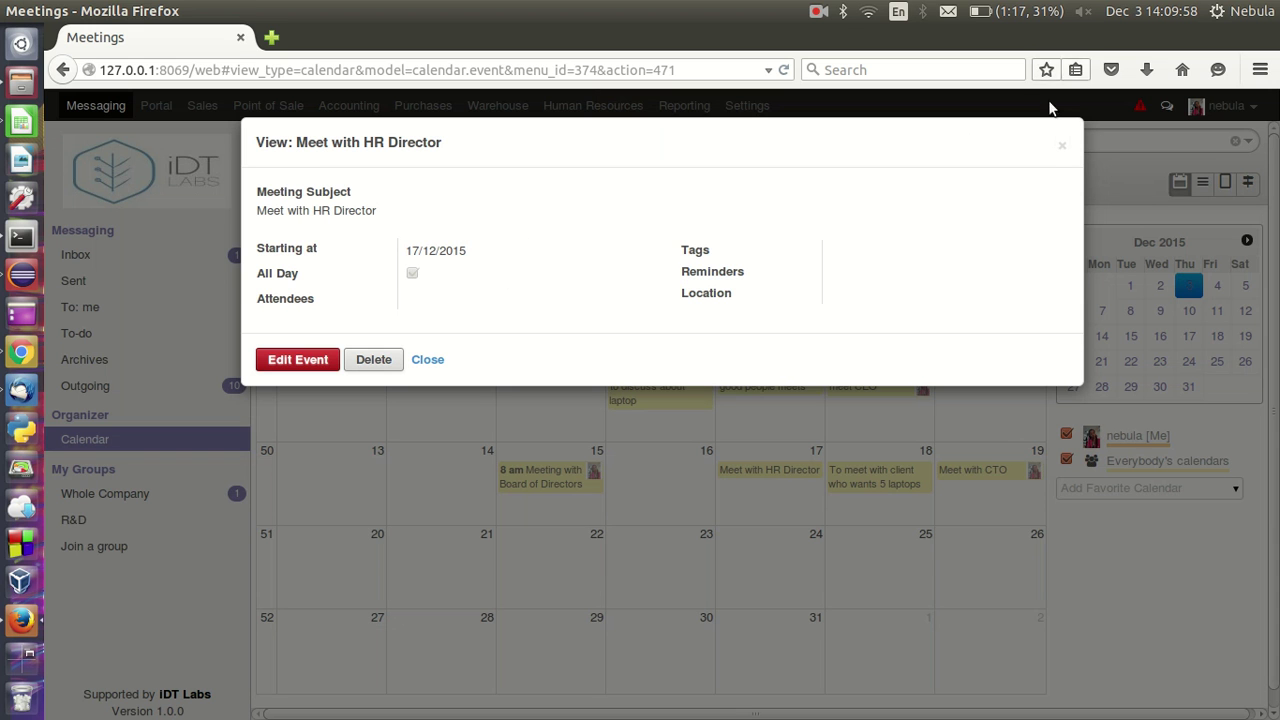
{"action": "left_click", "coordinate": [1065, 146]}
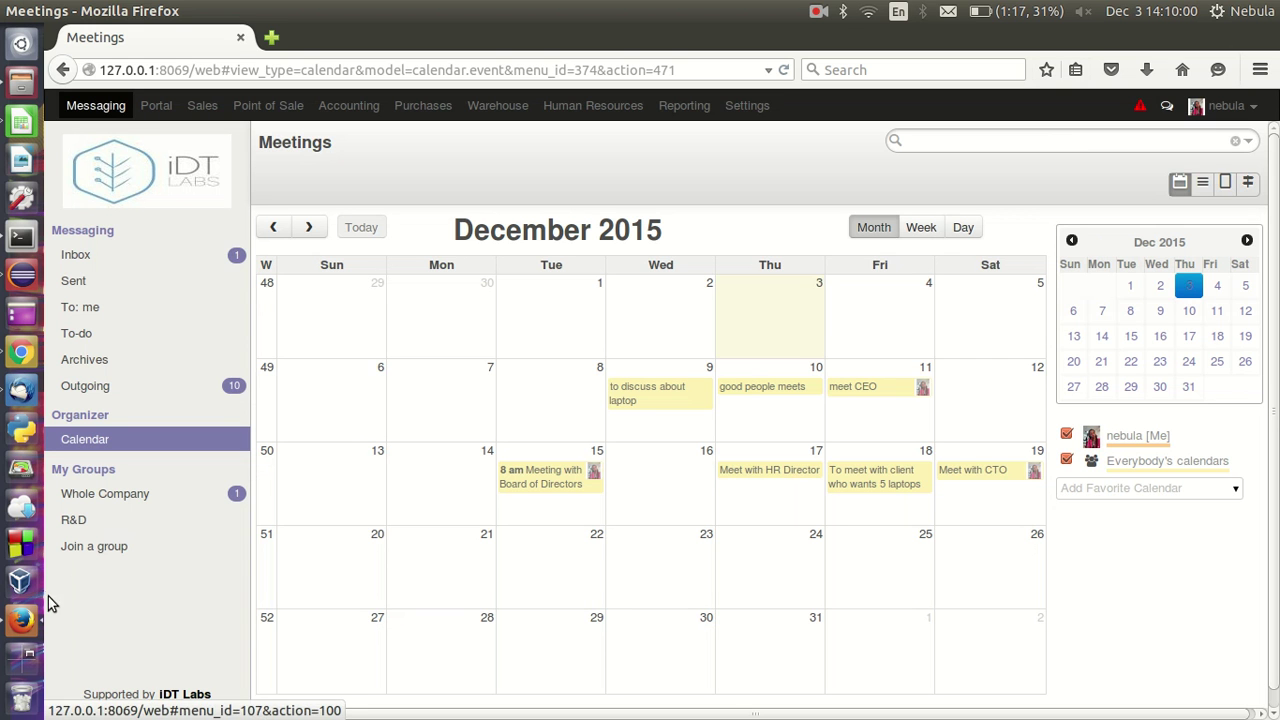
- Preview the Board of Directors meeting, then open its full record from the List view
{"action": "left_click", "coordinate": [22, 352]}
{"action": "left_click", "coordinate": [706, 380]}
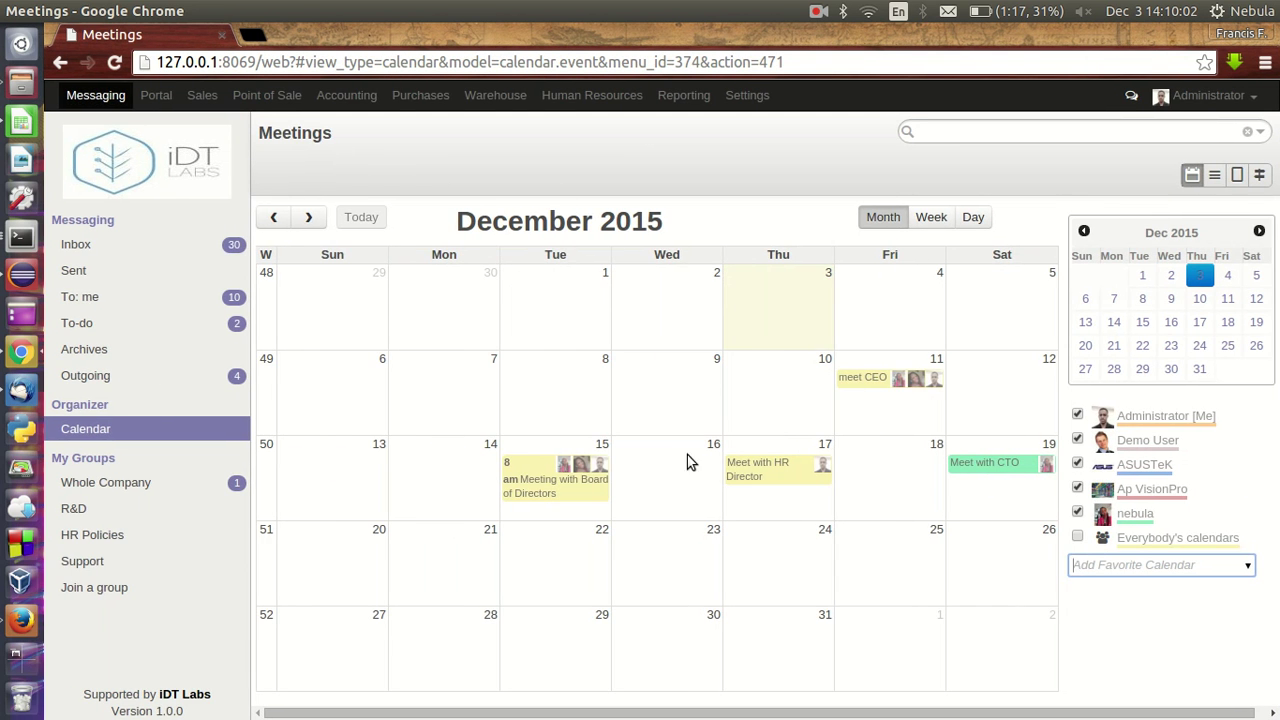
{"action": "left_click", "coordinate": [574, 467]}
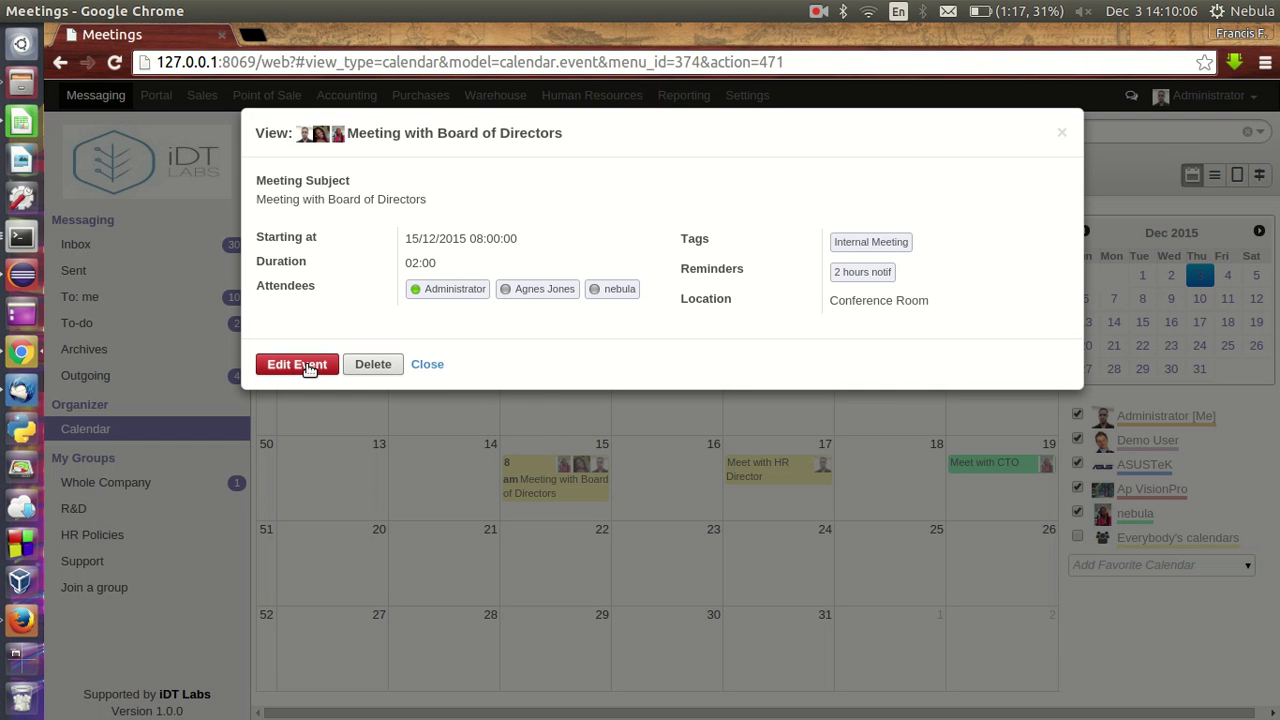
{"action": "left_click", "coordinate": [437, 367]}
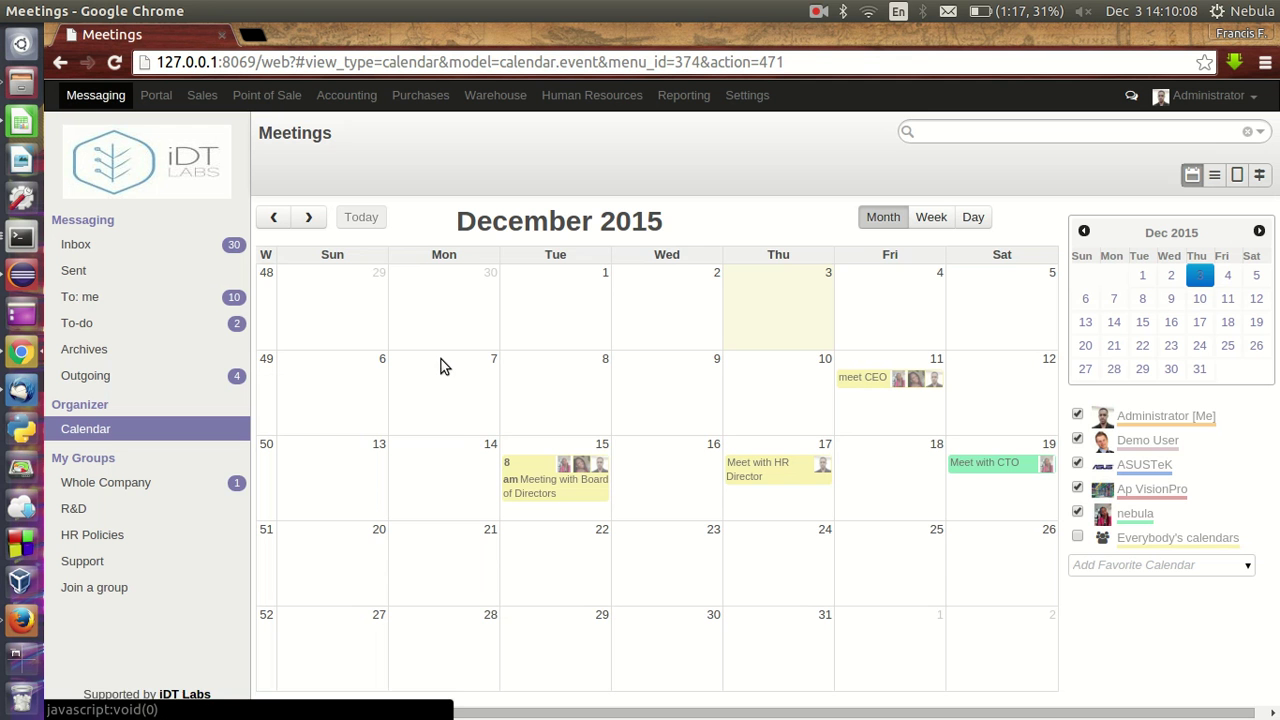
{"action": "left_click", "coordinate": [1214, 175]}
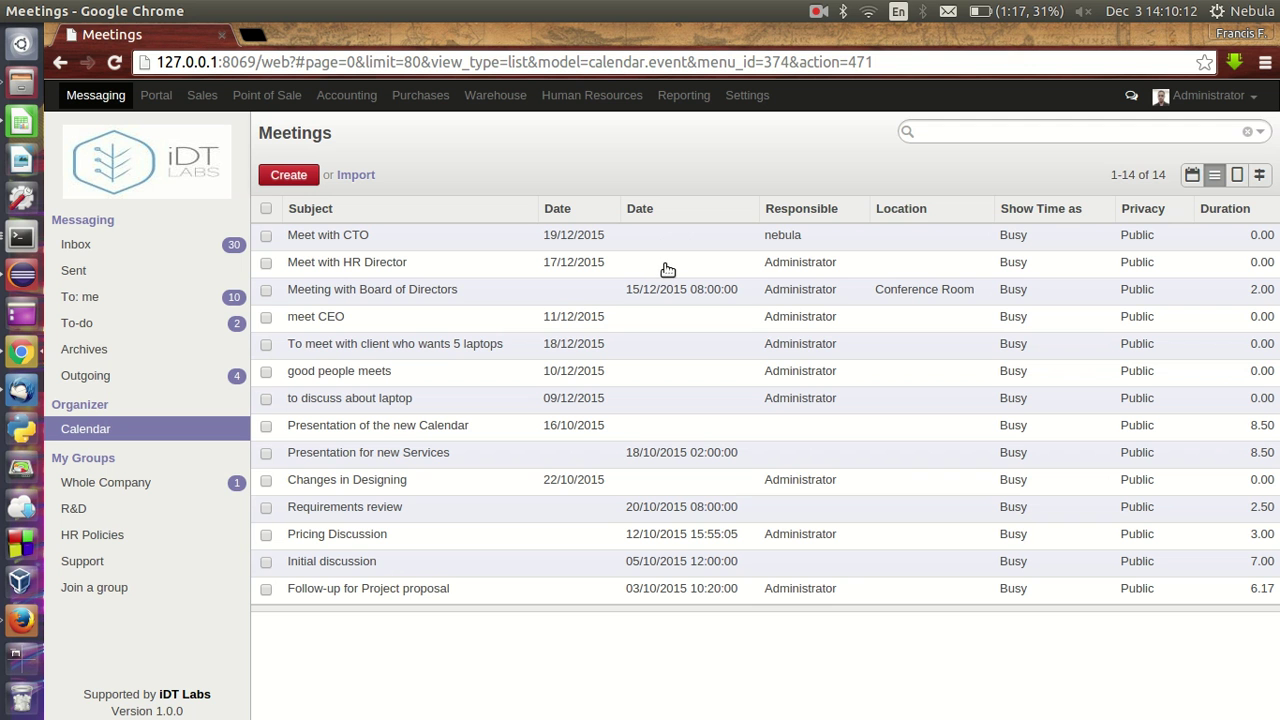
{"action": "left_click", "coordinate": [600, 292]}
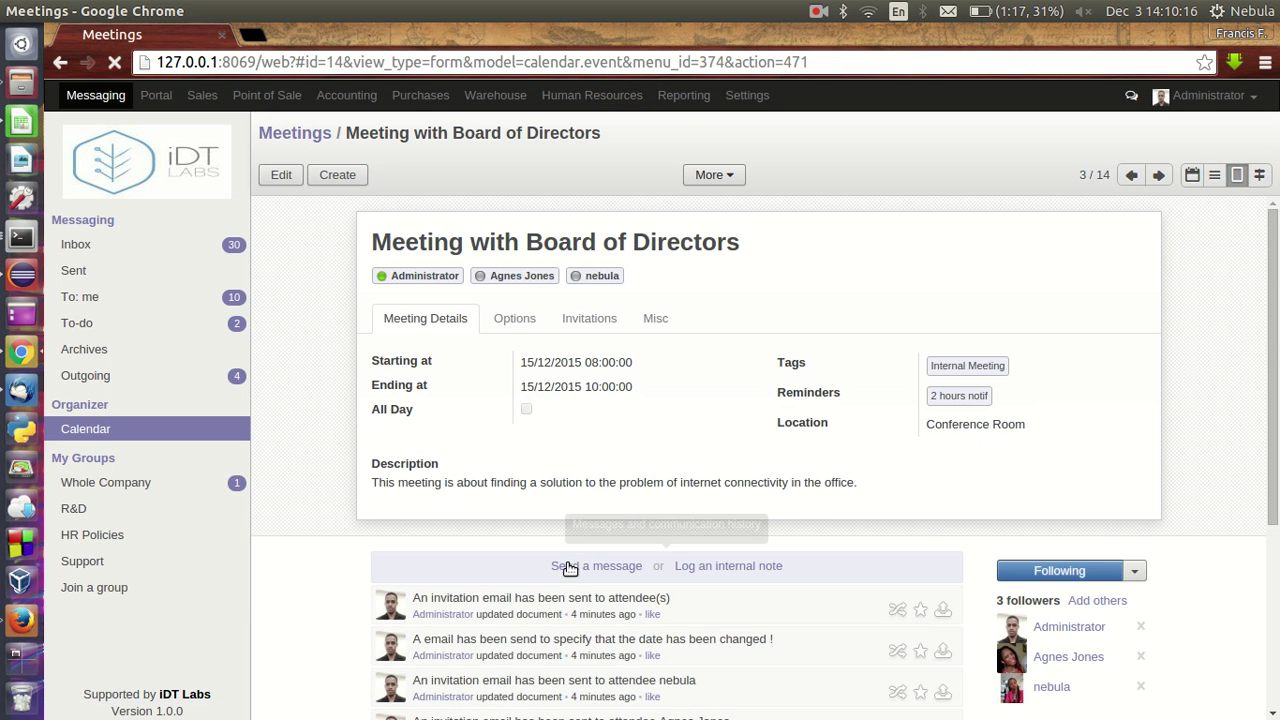
- Post a follower message saying the meeting is now at 12:00PM, signed 'Regards, Admin'
{"action": "left_click", "coordinate": [575, 566]}
{"action": "type", "text": "Hello everyone the"}
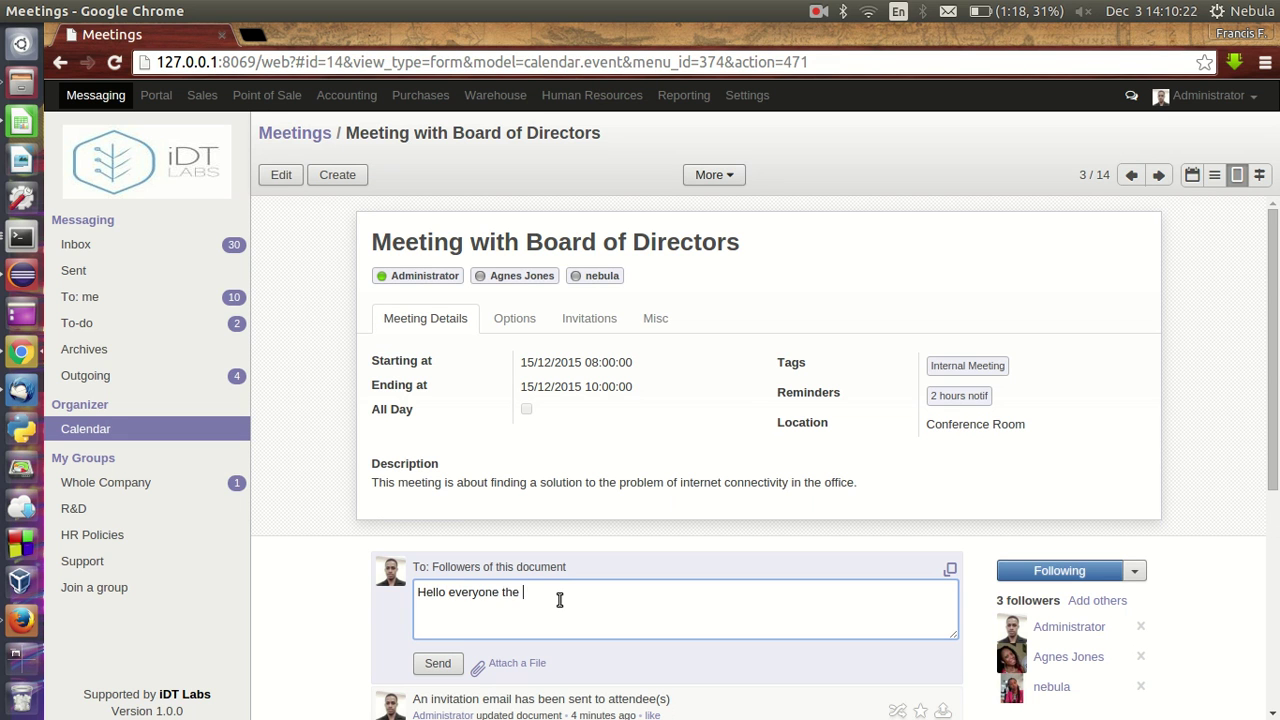
{"action": "type", "text": " time"}
{"action": "type", "text": " for the meeting has "}
{"action": "type", "text": "being cvhan"}
{"action": "key", "text": "BackSpace"}
{"action": "key", "text": "BackSpace"}
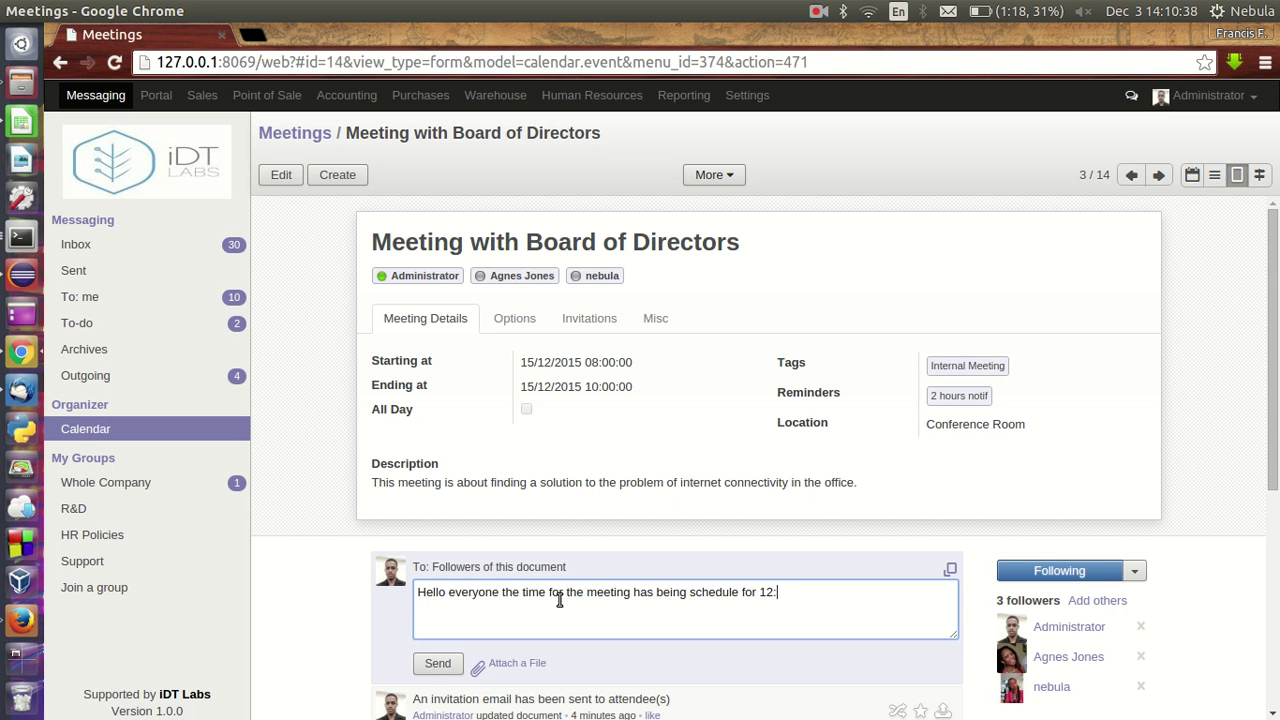
{"action": "key", "text": "Return"}
{"action": "type", "text": "Regards."}
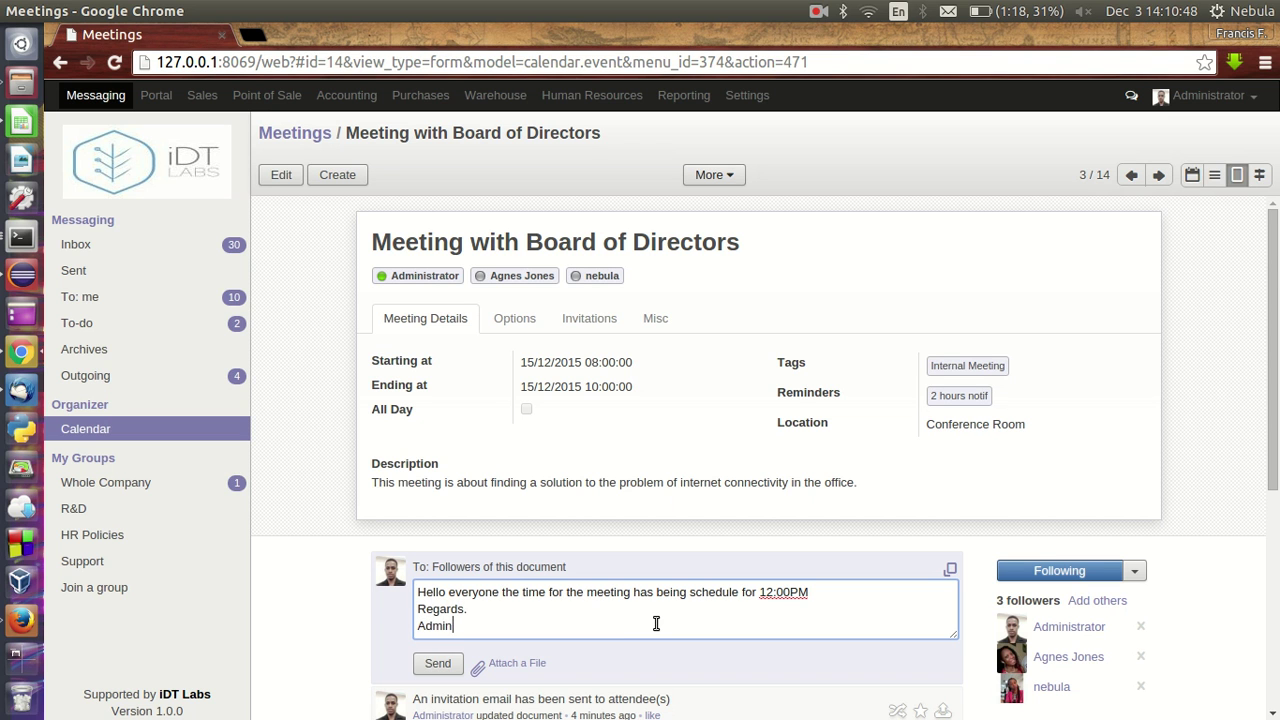
{"action": "left_click", "coordinate": [440, 666]}
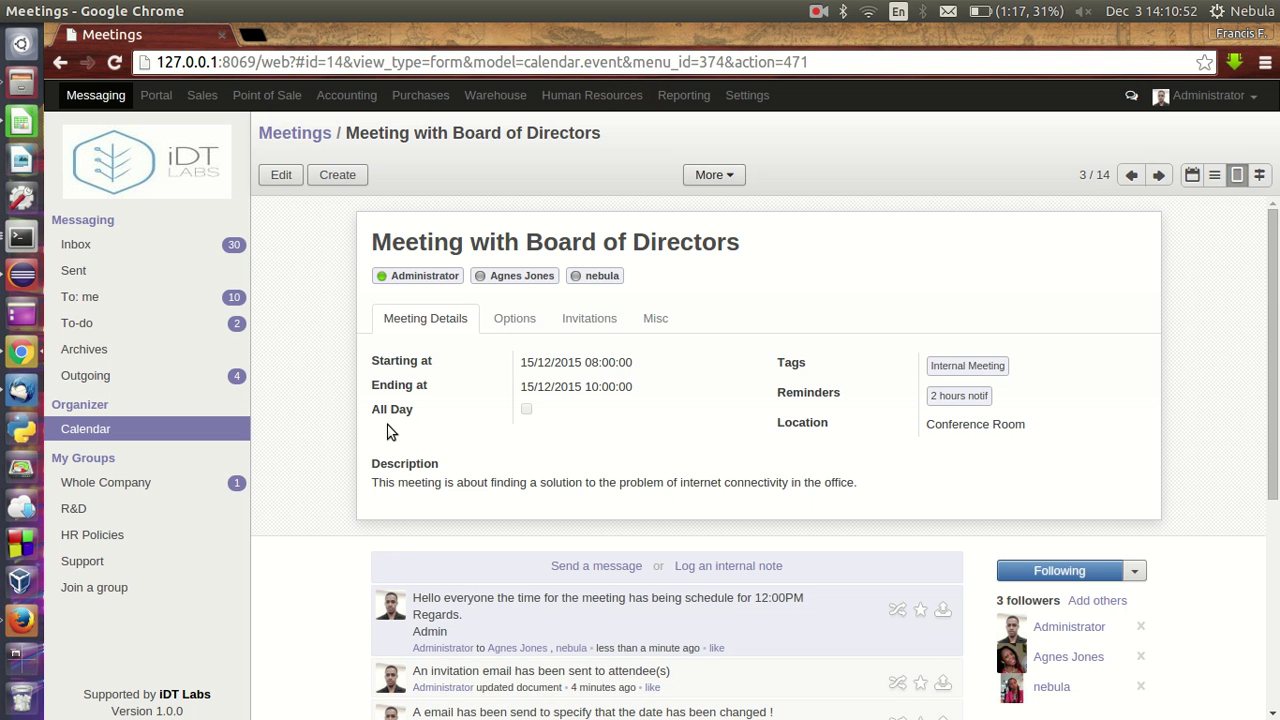
{"action": "left_click", "coordinate": [20, 620]}
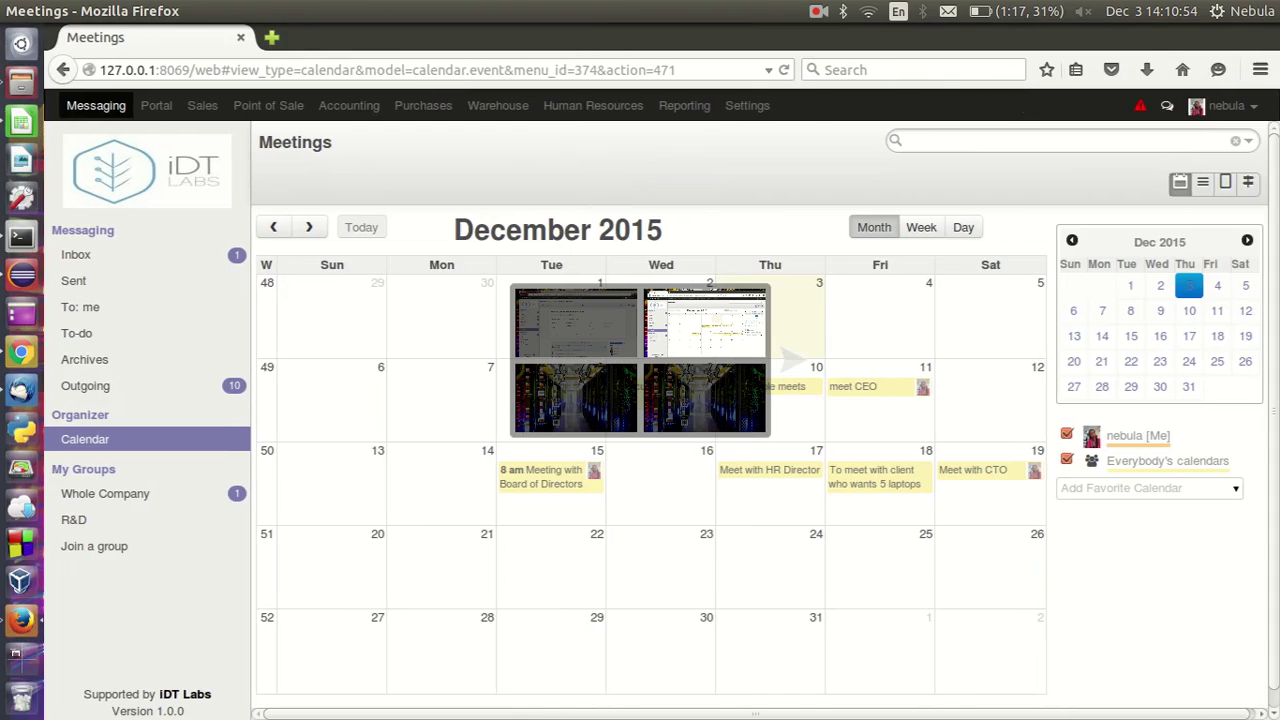
- From the inbox, reply to the 12:00PM message with 'Ok Admin Thanks for the early Notofication'
{"action": "left_click", "coordinate": [145, 264]}
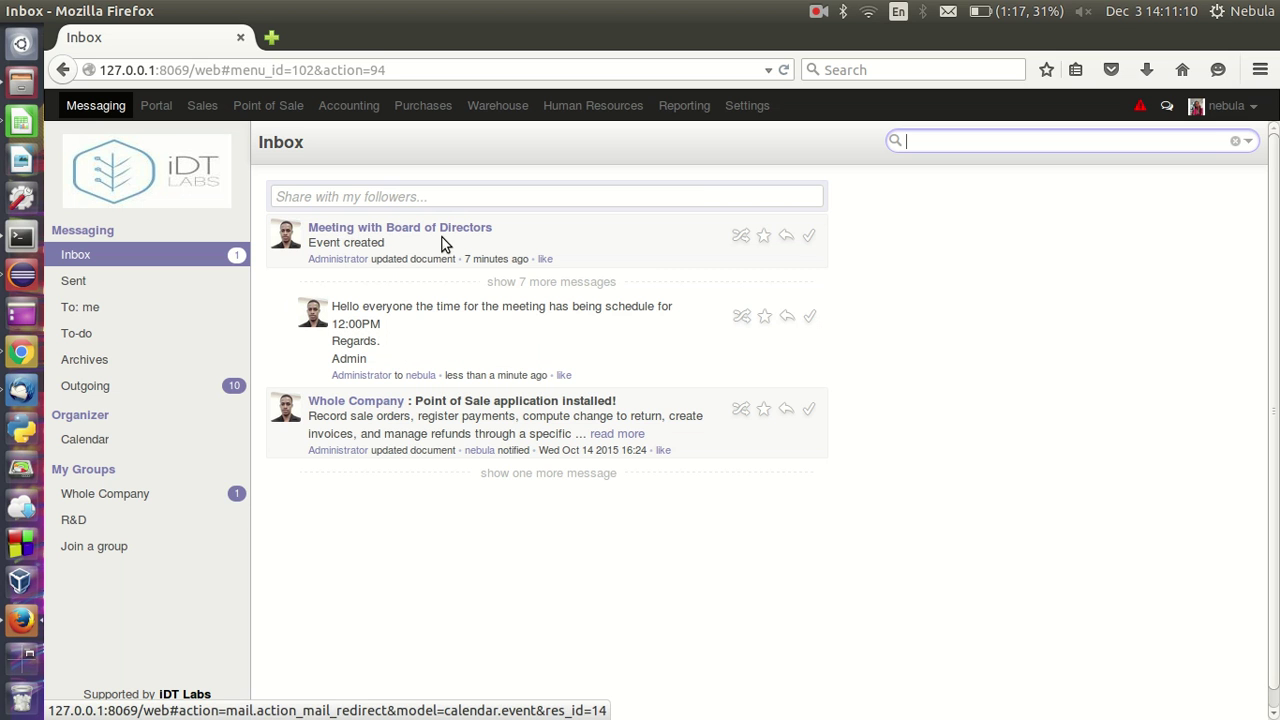
{"action": "left_click", "coordinate": [787, 317]}
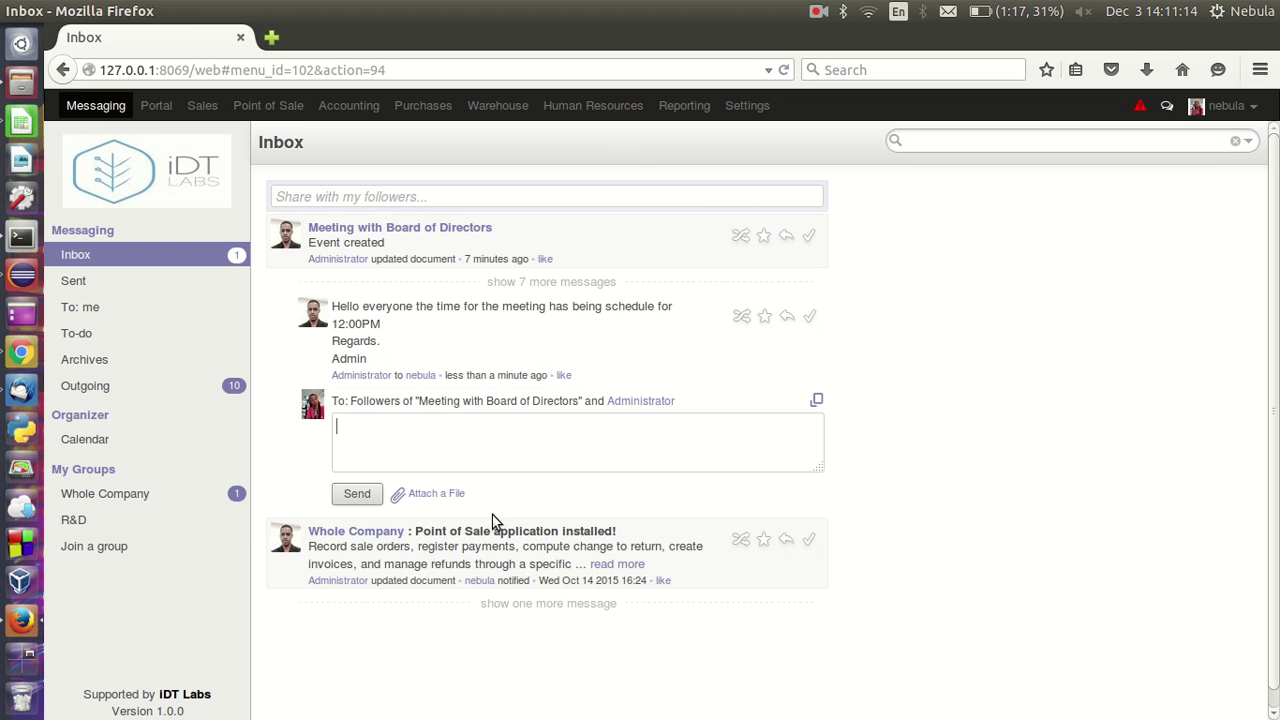
{"action": "type", "text": "oK "}
{"action": "type", "text": "Ok"}
{"action": "type", "text": "Admin Thanks "}
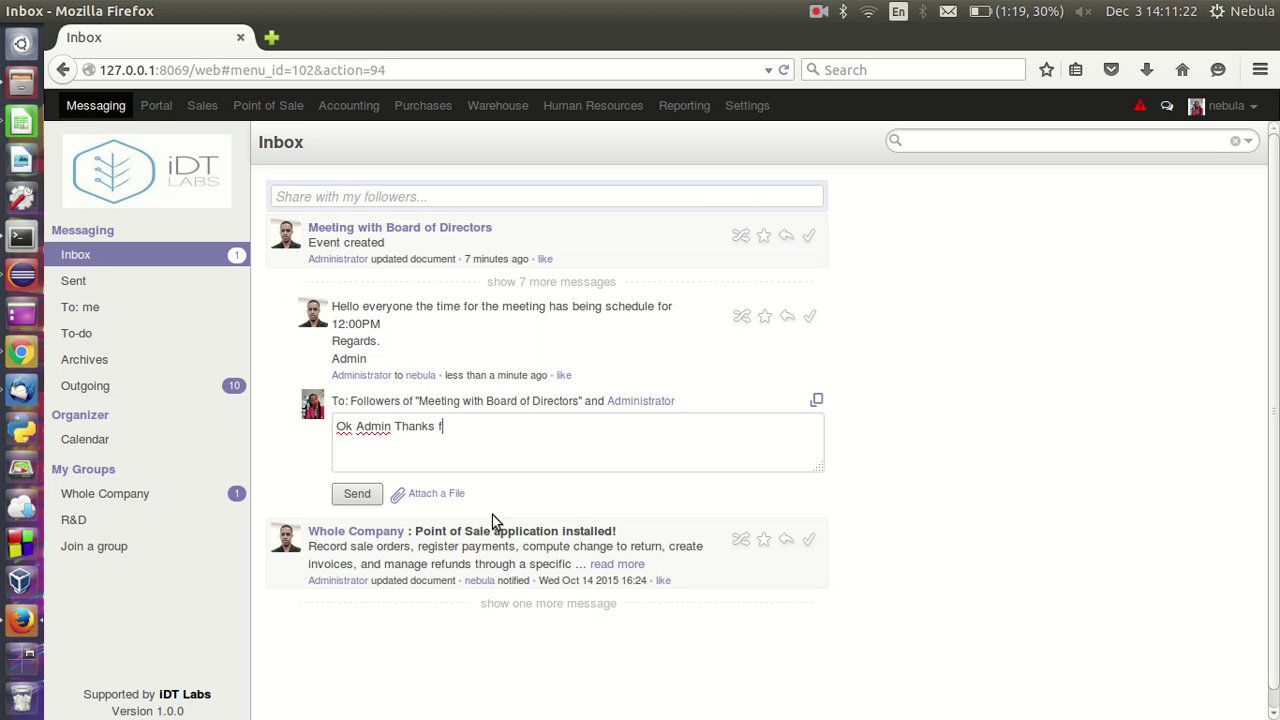
{"action": "type", "text": "for the early Notofication"}
{"action": "left_click", "coordinate": [357, 493]}
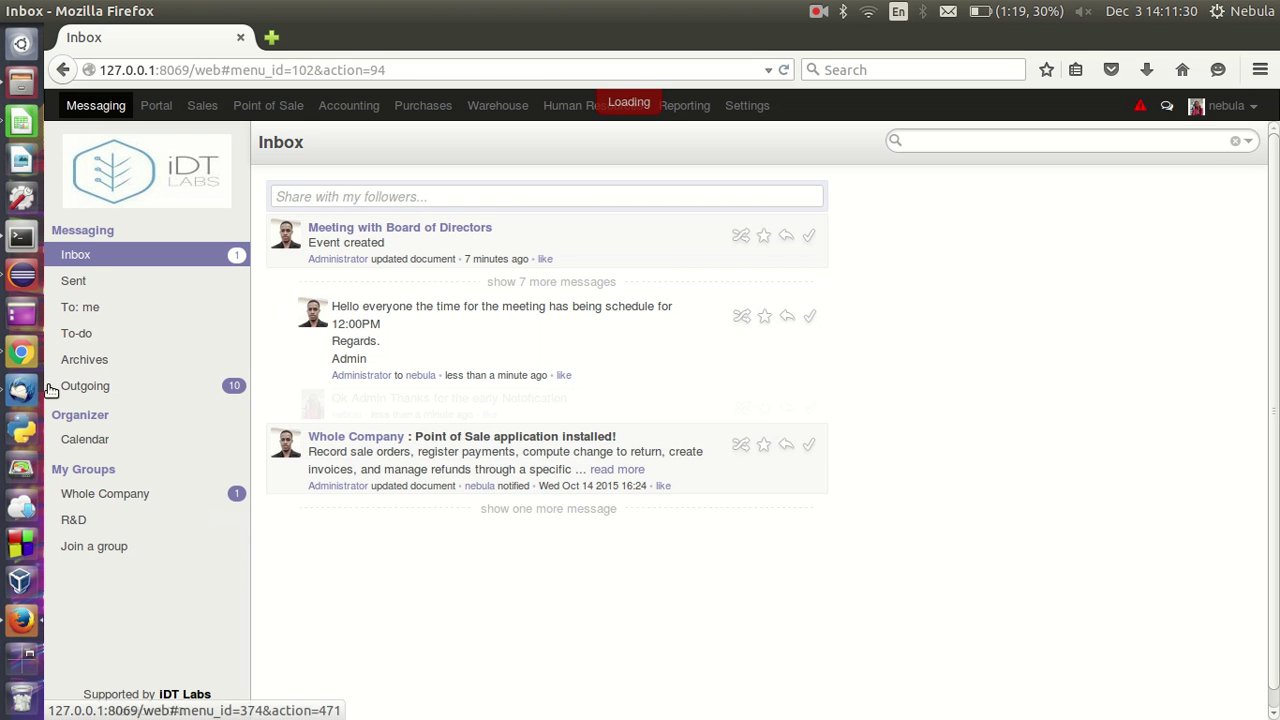
{"action": "left_click", "coordinate": [20, 352]}
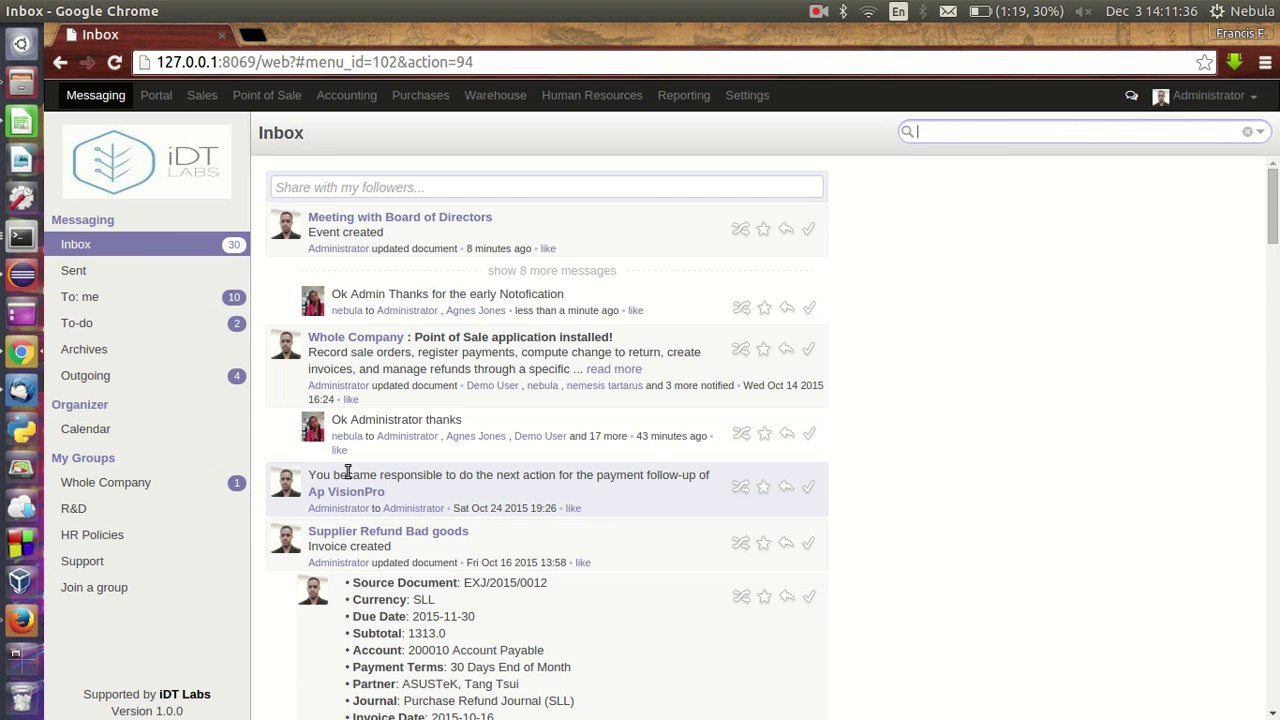
- Open the Meetings calendar, cycle through Day, Week and Month views, then page ahead to February 2016
{"action": "left_click", "coordinate": [108, 430]}
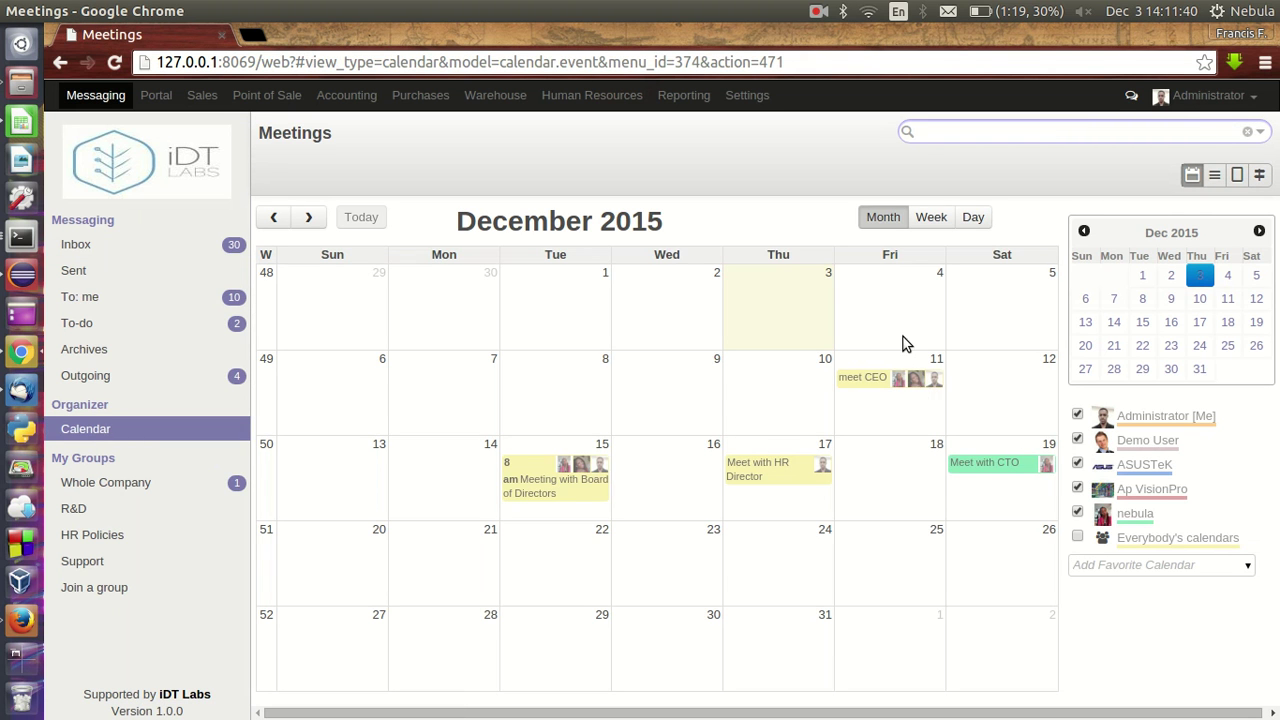
{"action": "left_click", "coordinate": [973, 218]}
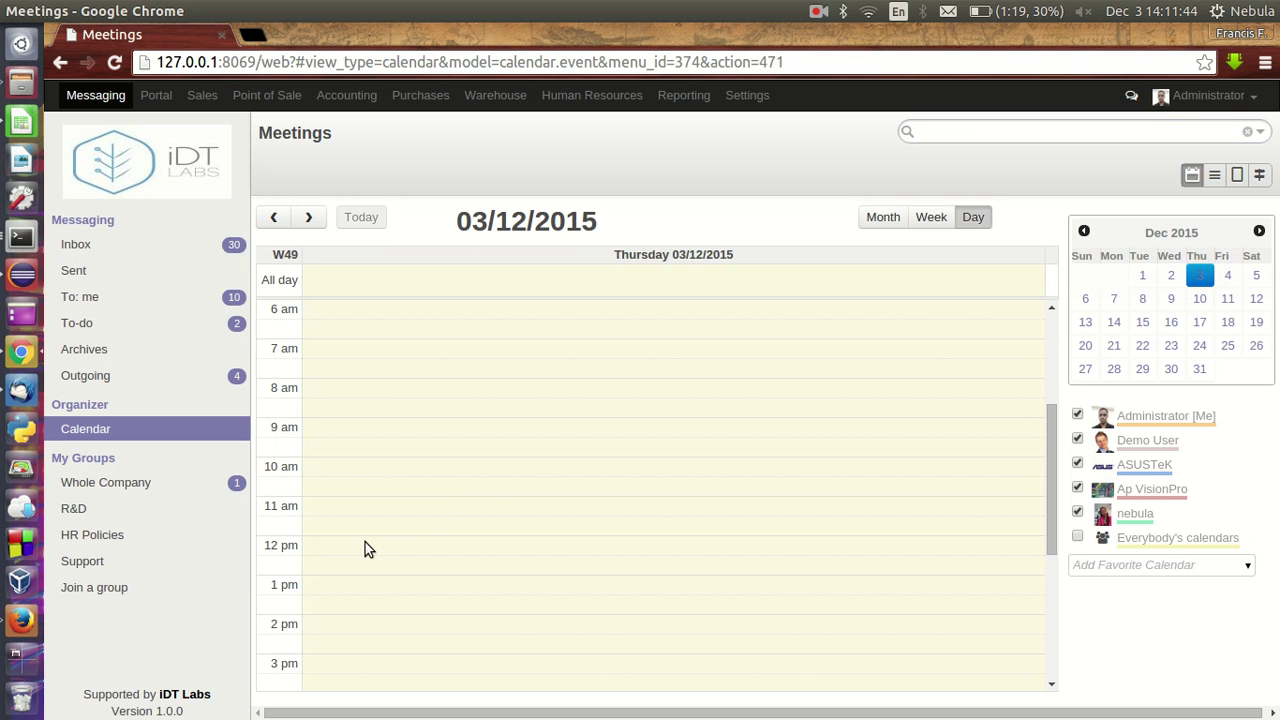
{"action": "left_click", "coordinate": [931, 217]}
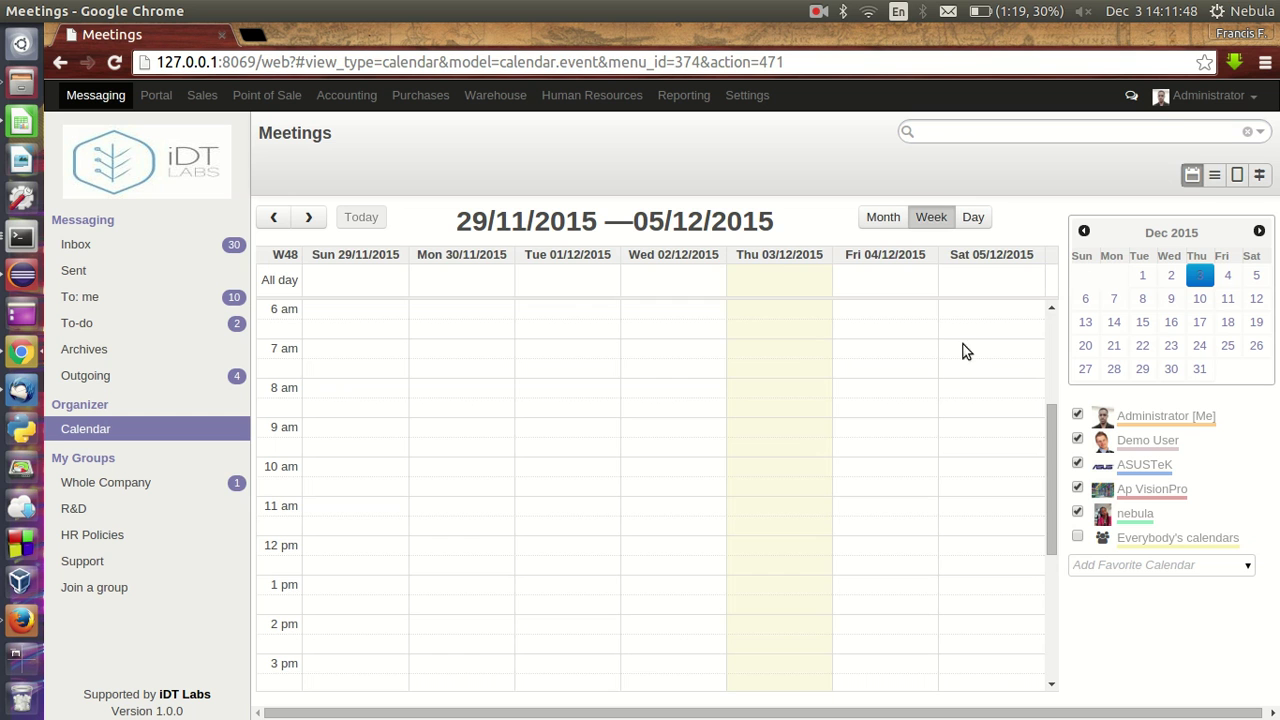
{"action": "left_click", "coordinate": [885, 219]}
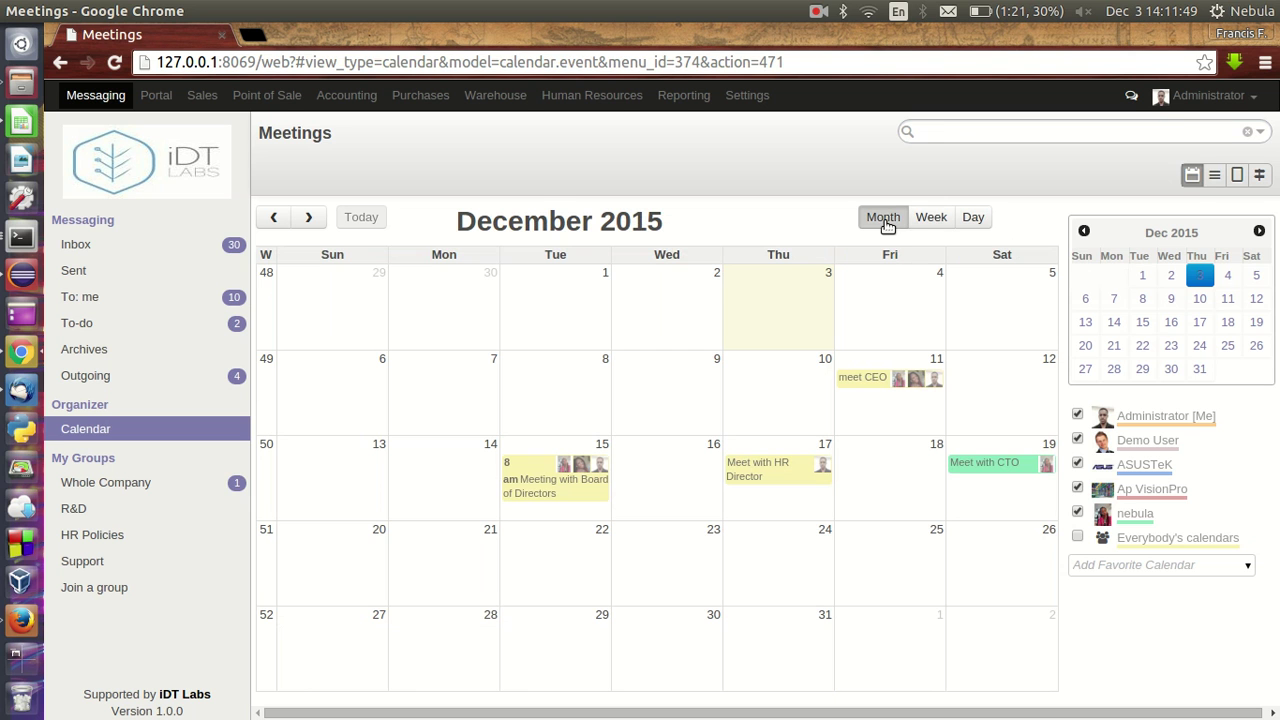
{"action": "left_click", "coordinate": [1259, 232]}
{"action": "left_click", "coordinate": [1259, 232]}
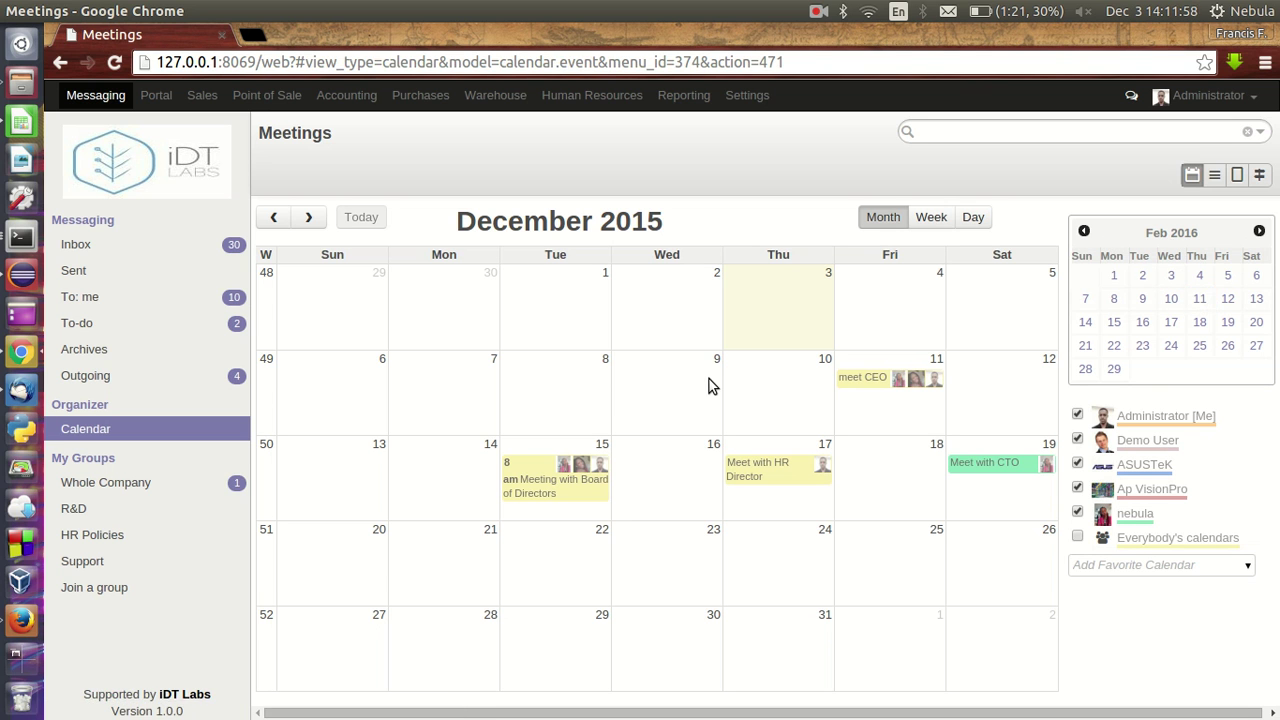
{"action": "left_click", "coordinate": [986, 127]}
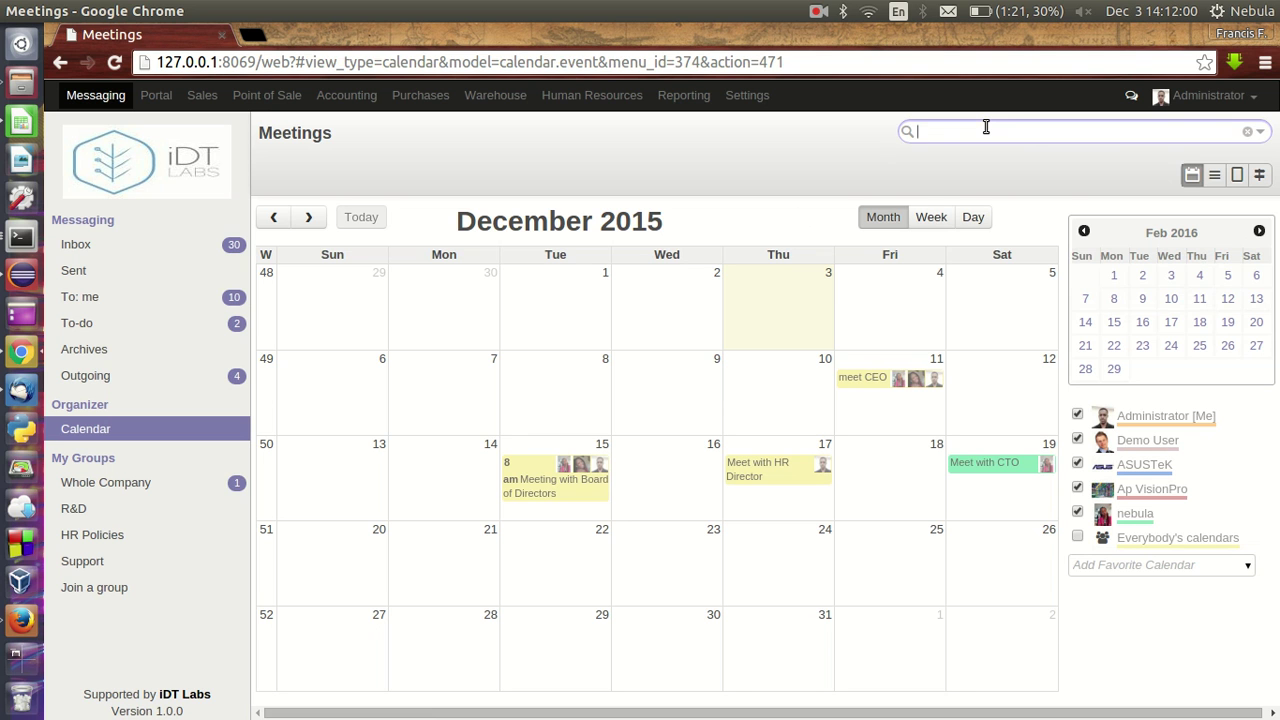
{"action": "type", "text": "meeet"}
{"action": "key", "text": "Return"}
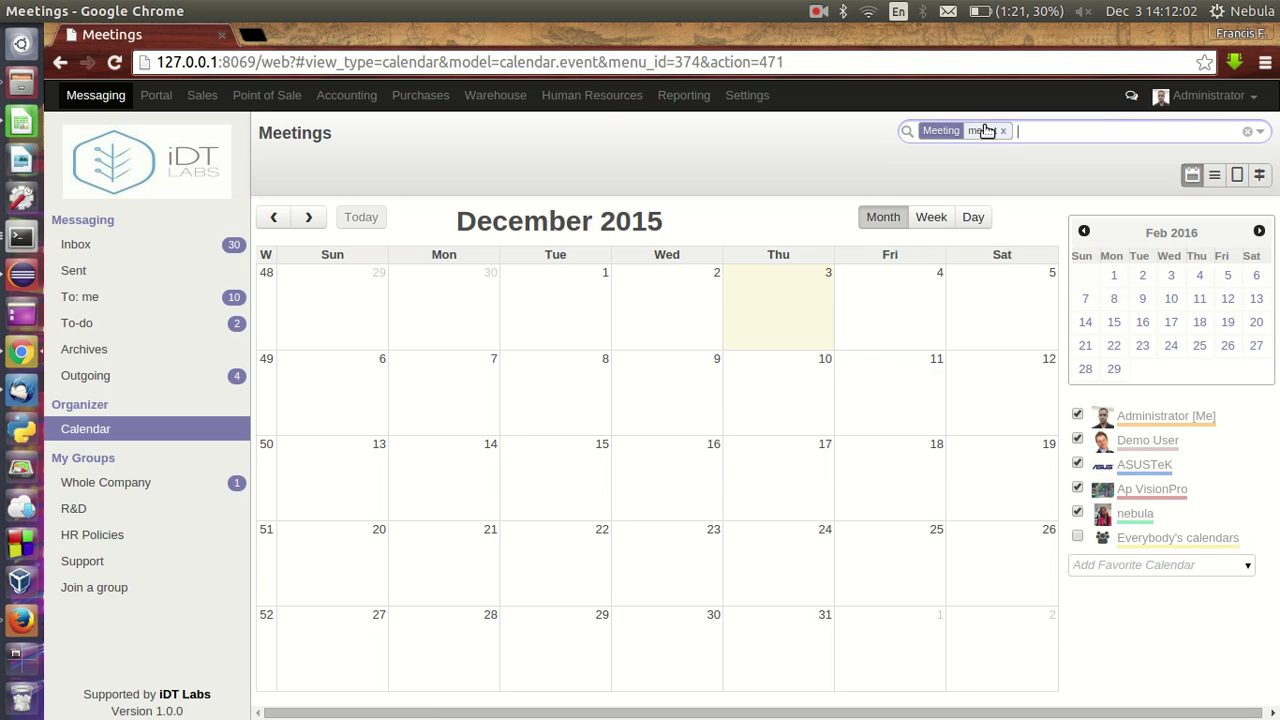
{"action": "key", "text": "BackSpace"}
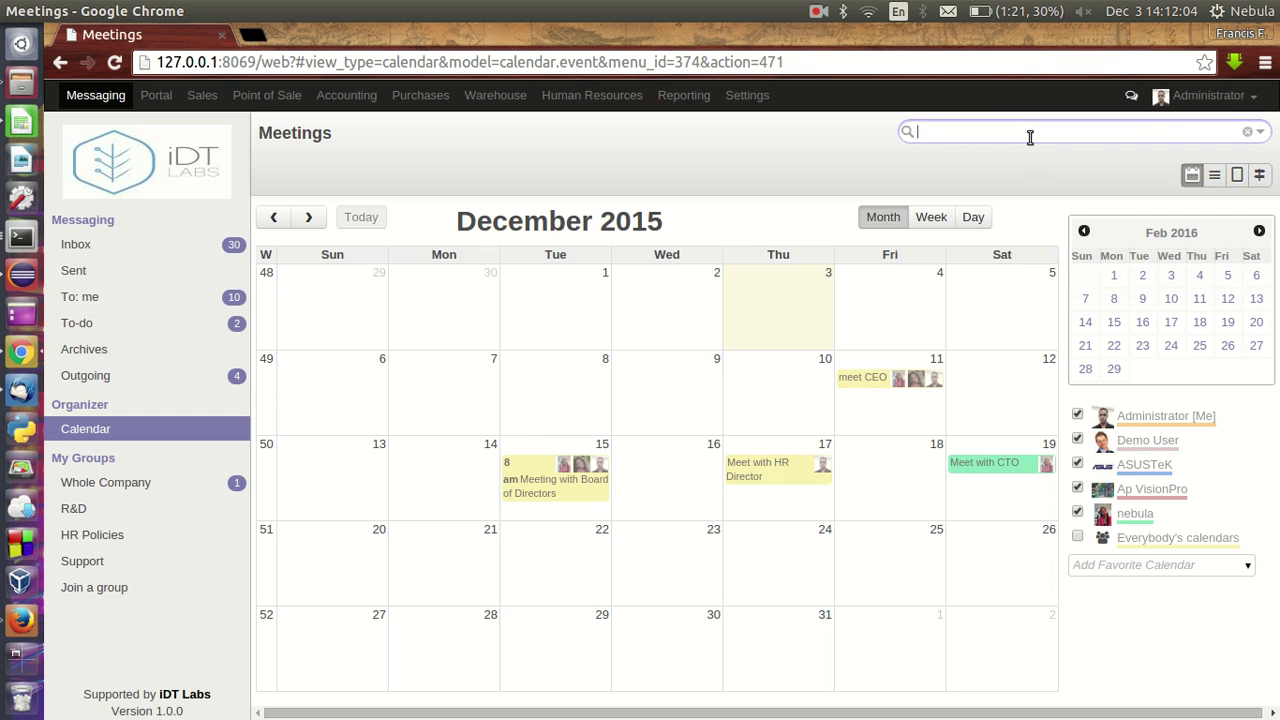
{"action": "type", "text": "meeting"}
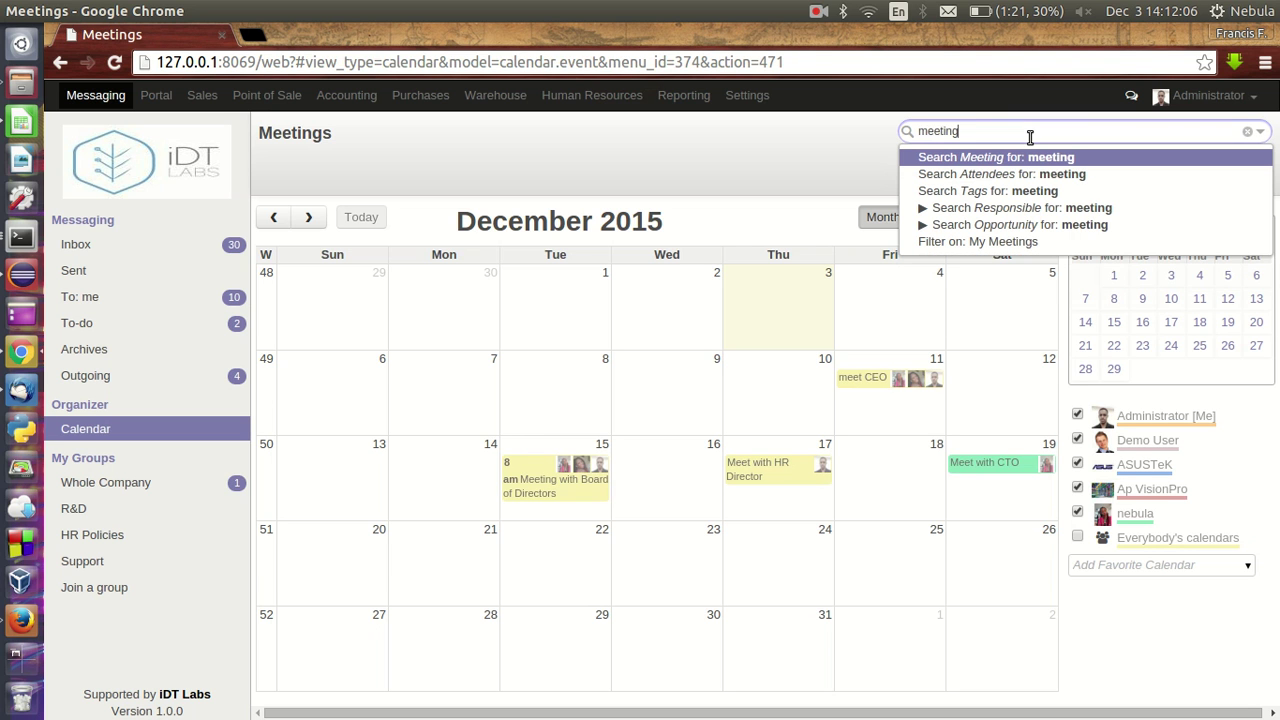
{"action": "key", "text": "Return"}
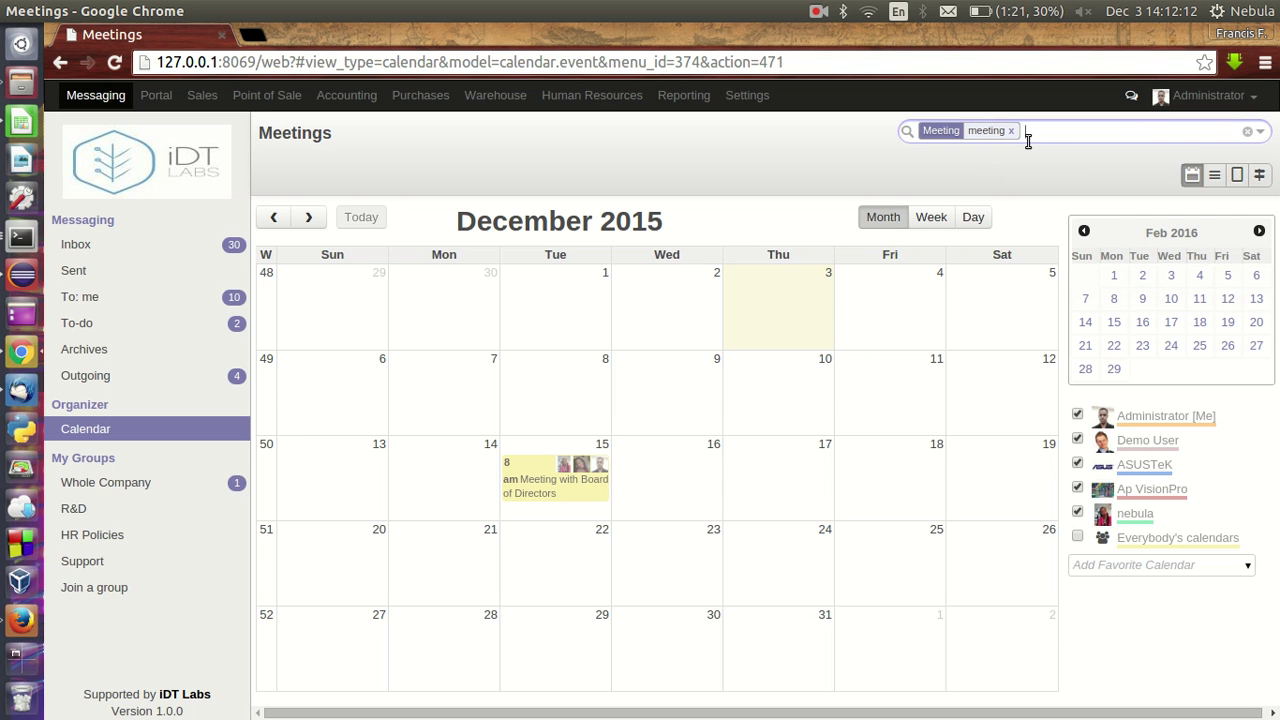
{"action": "key", "text": "BackSpace"}
{"action": "type", "text": "ceo"}
{"action": "key", "text": "Return"}
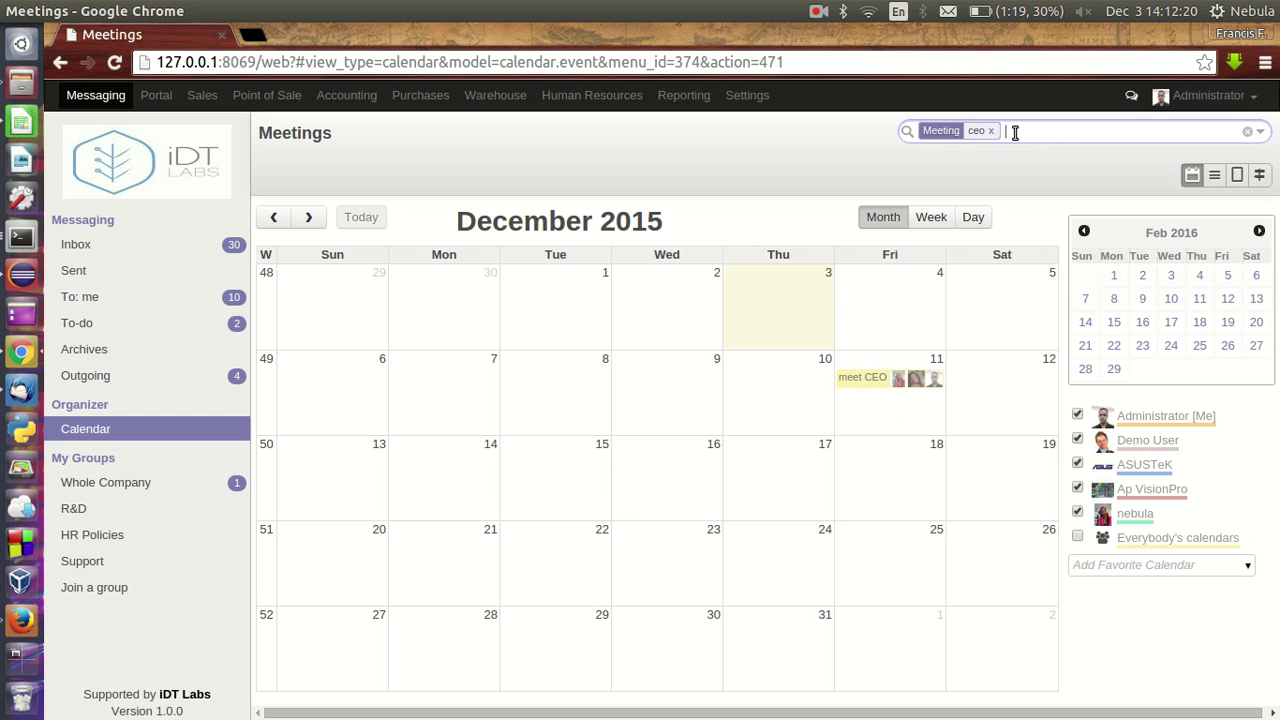
{"action": "key", "text": "BackSpace"}
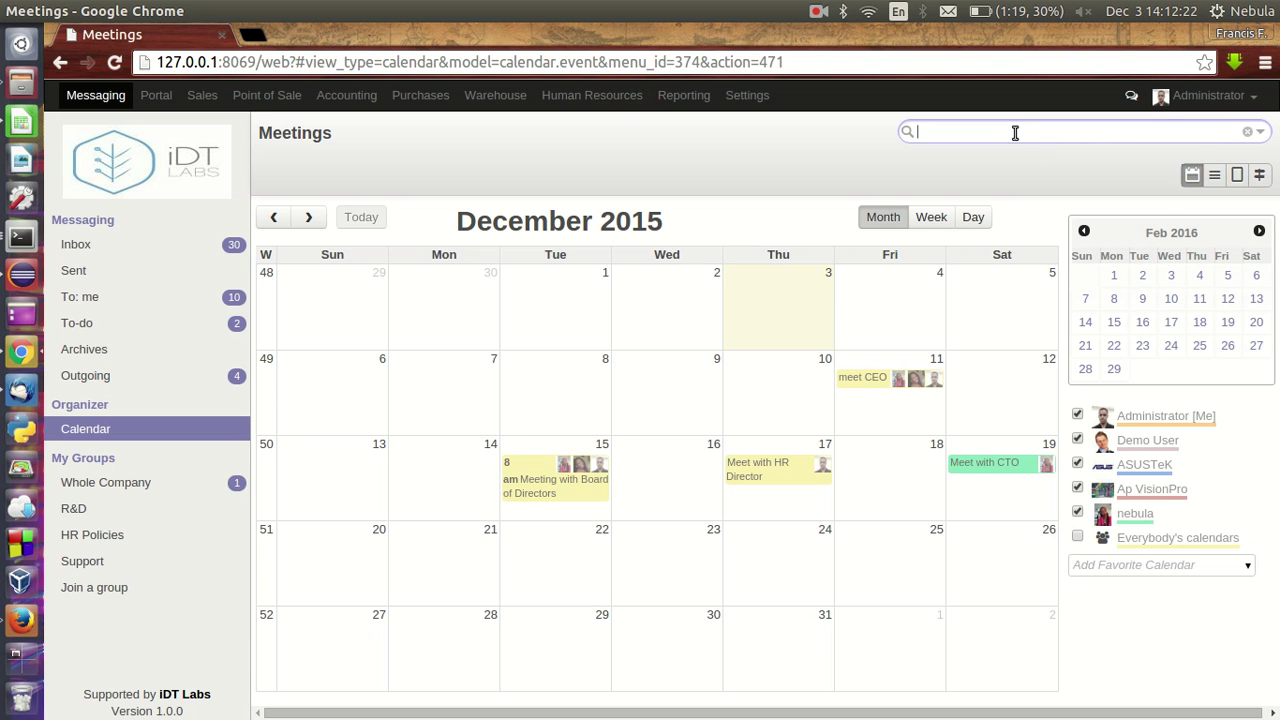